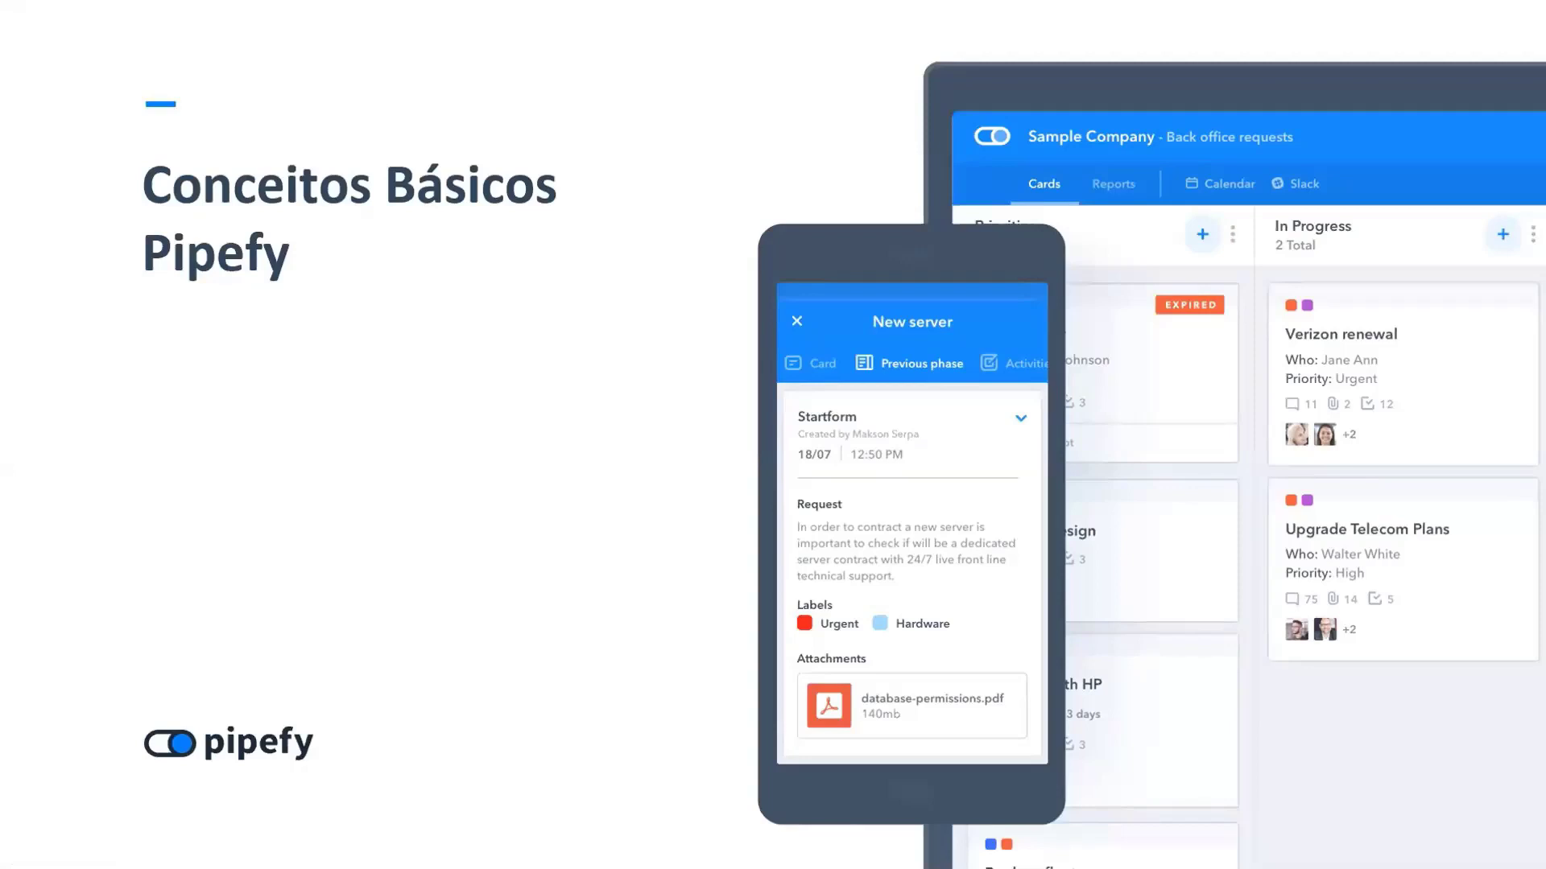
Step: Advance from Conceitos Básicos Pipefy through O Pipefy to AGENDA, then leave the slideshow for Pipefy
{"action": "left_click", "coordinate": [712, 347]}
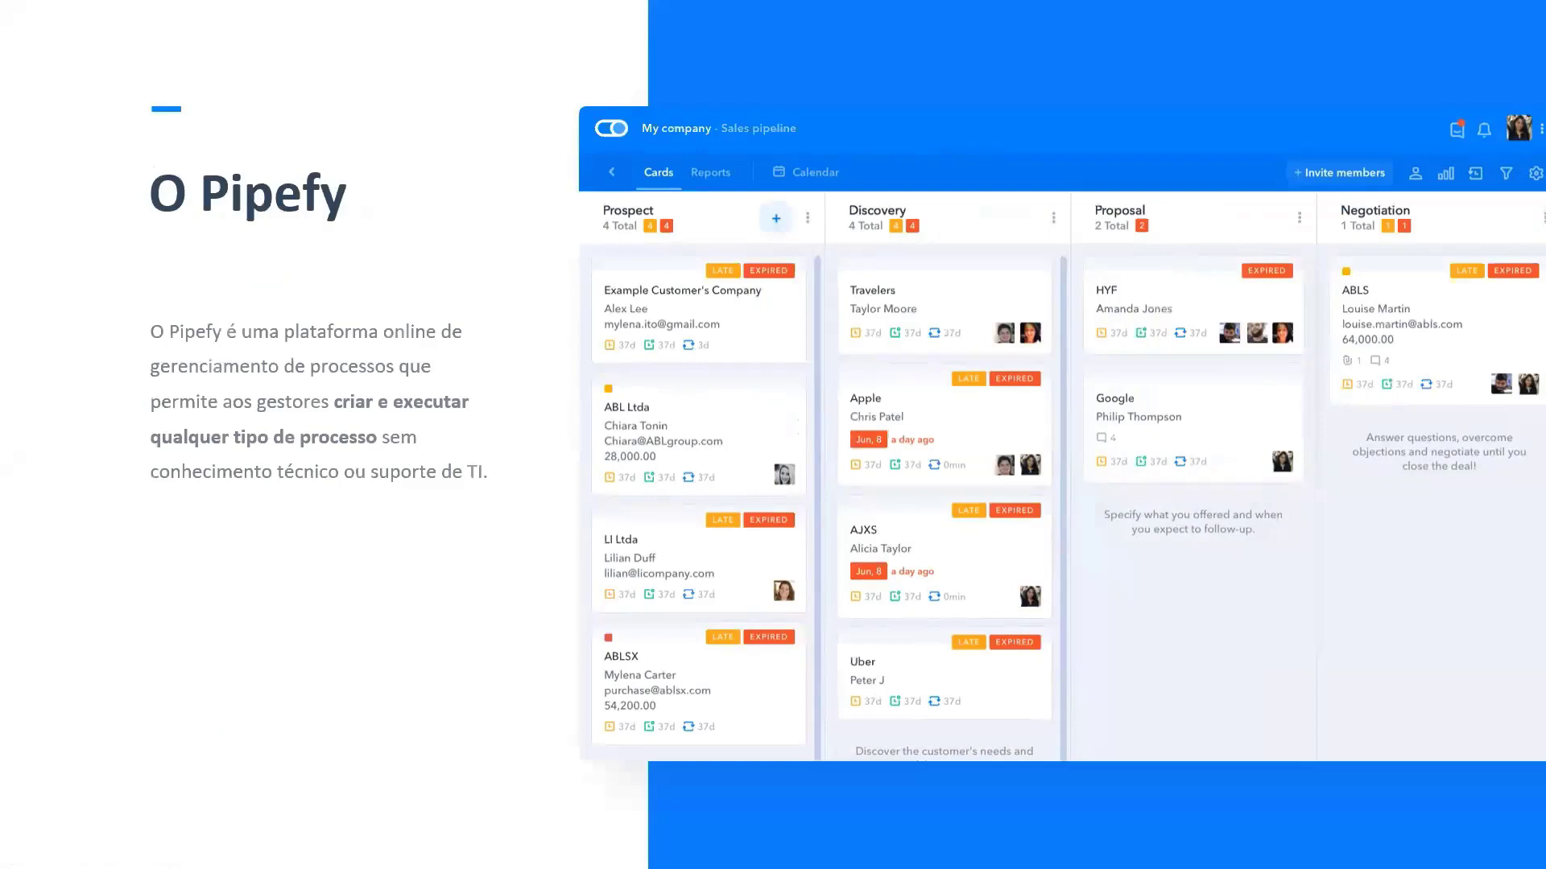
{"action": "key", "text": "Right"}
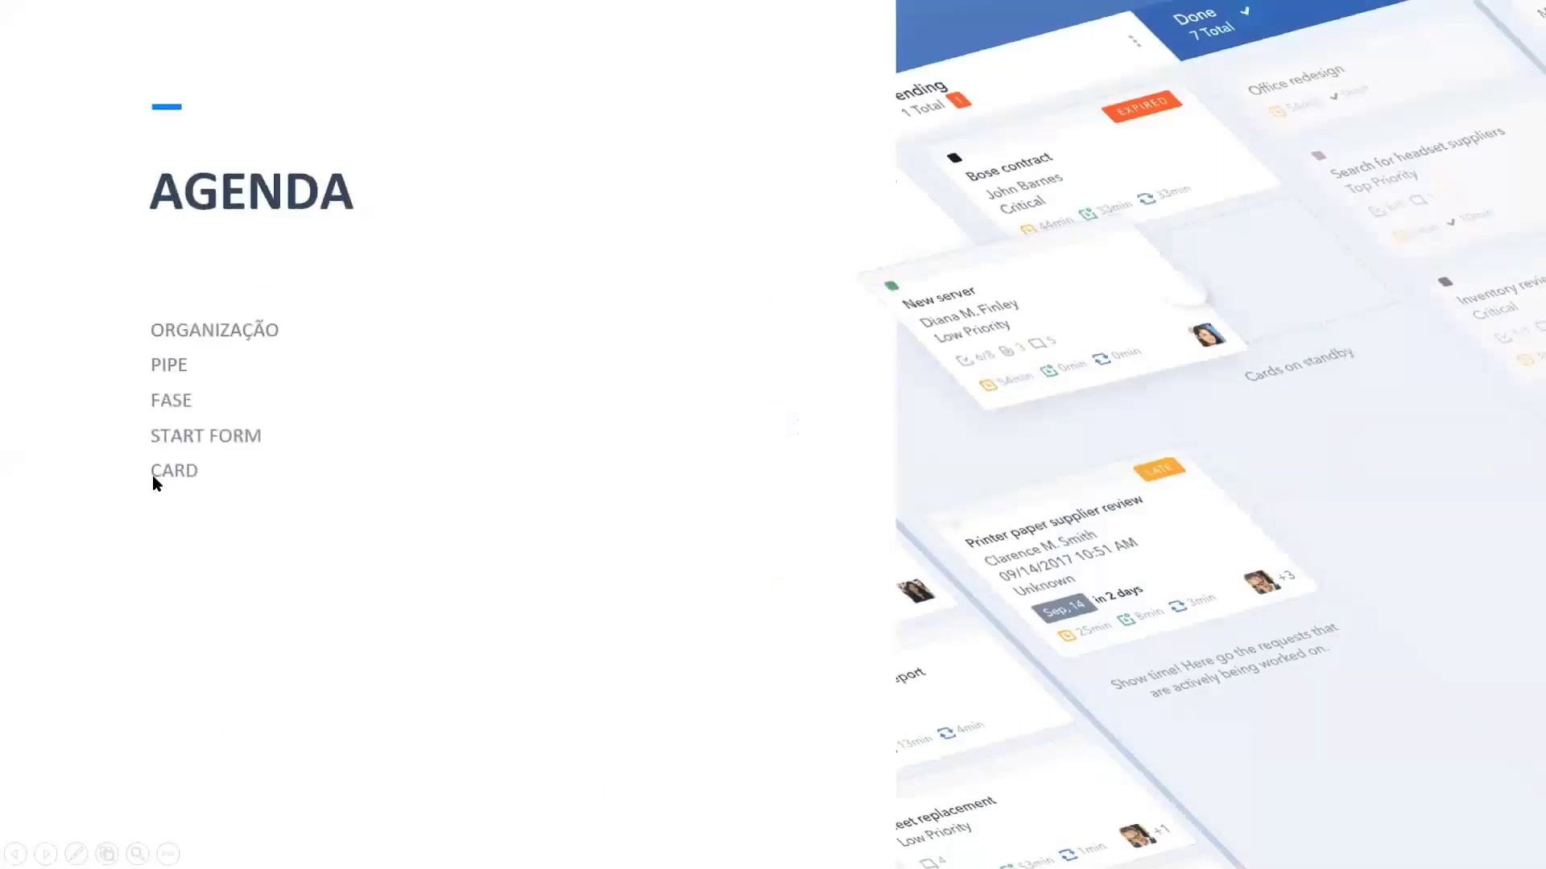
{"action": "key", "text": "alt+Tab"}
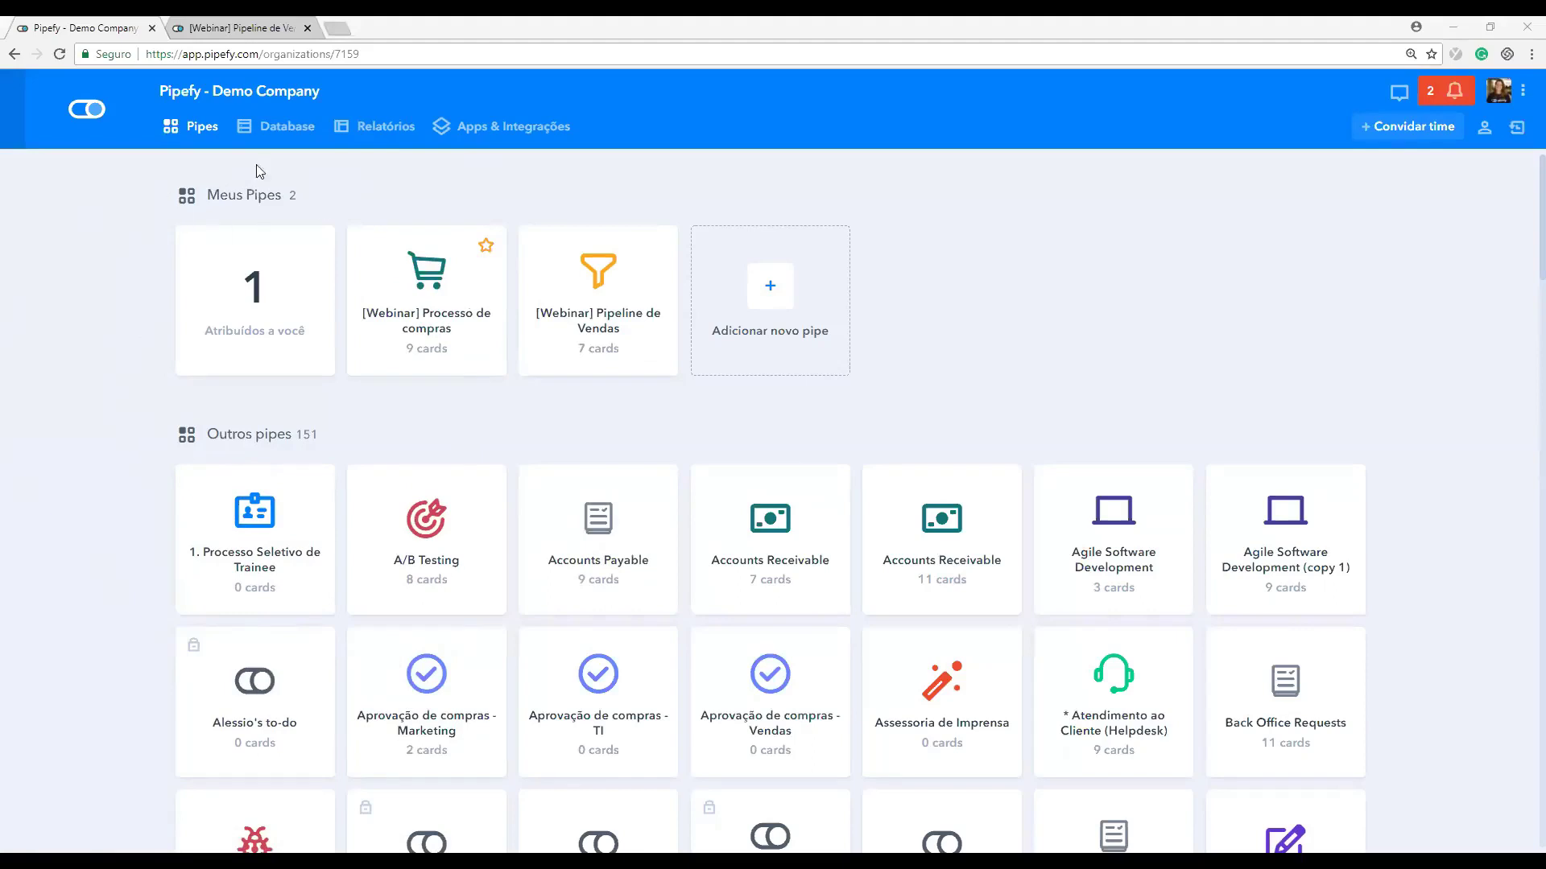
{"action": "left_click_drag", "start_coordinate": [211, 188], "coordinate": [290, 193]}
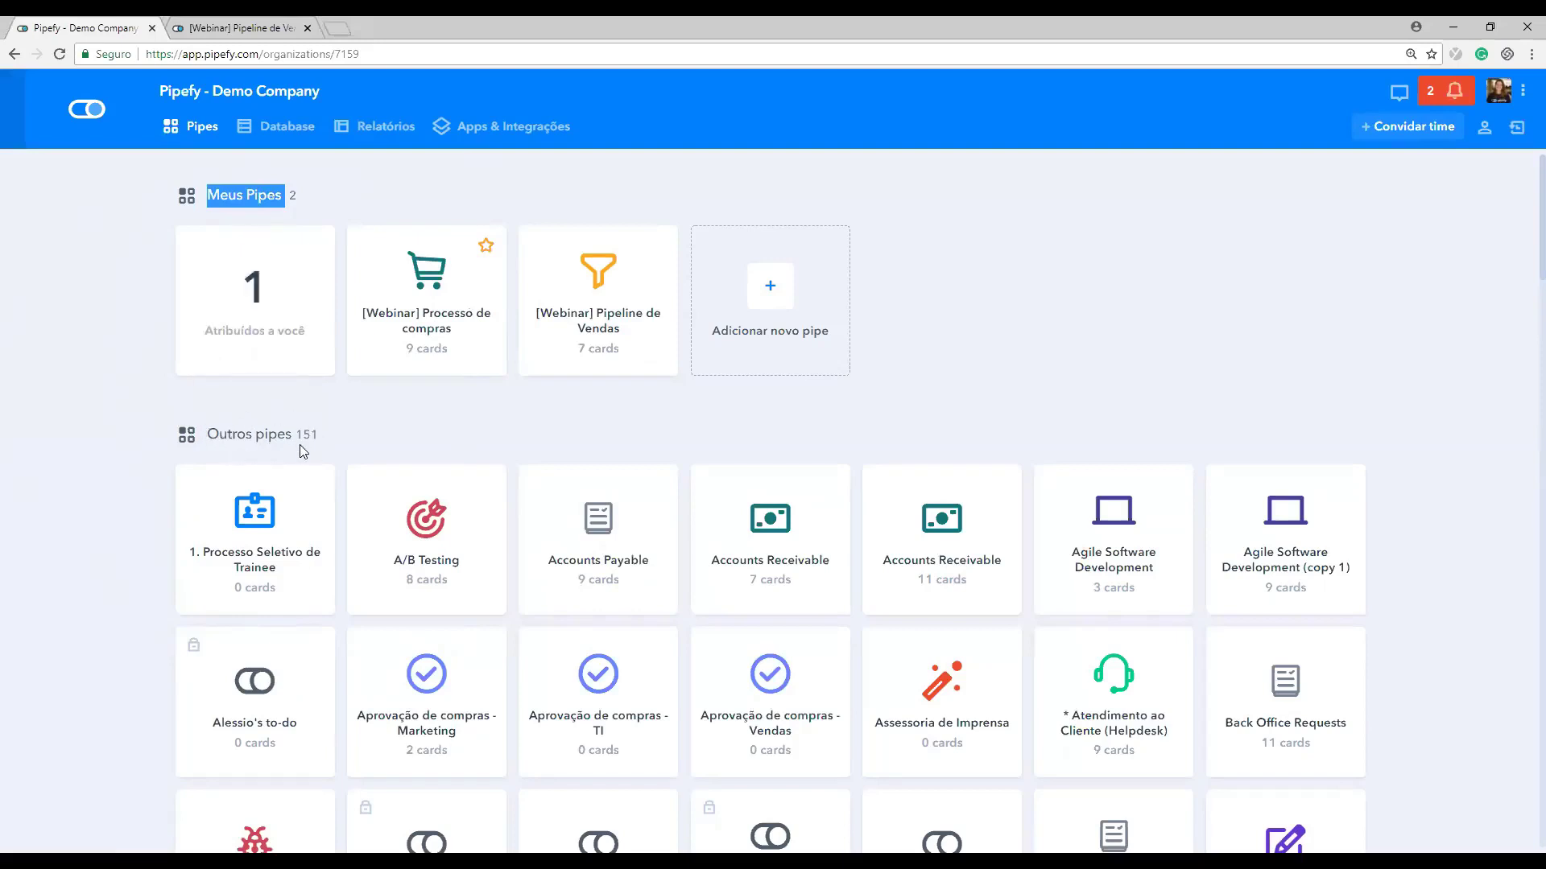
{"action": "left_click_drag", "start_coordinate": [347, 445], "coordinate": [221, 441]}
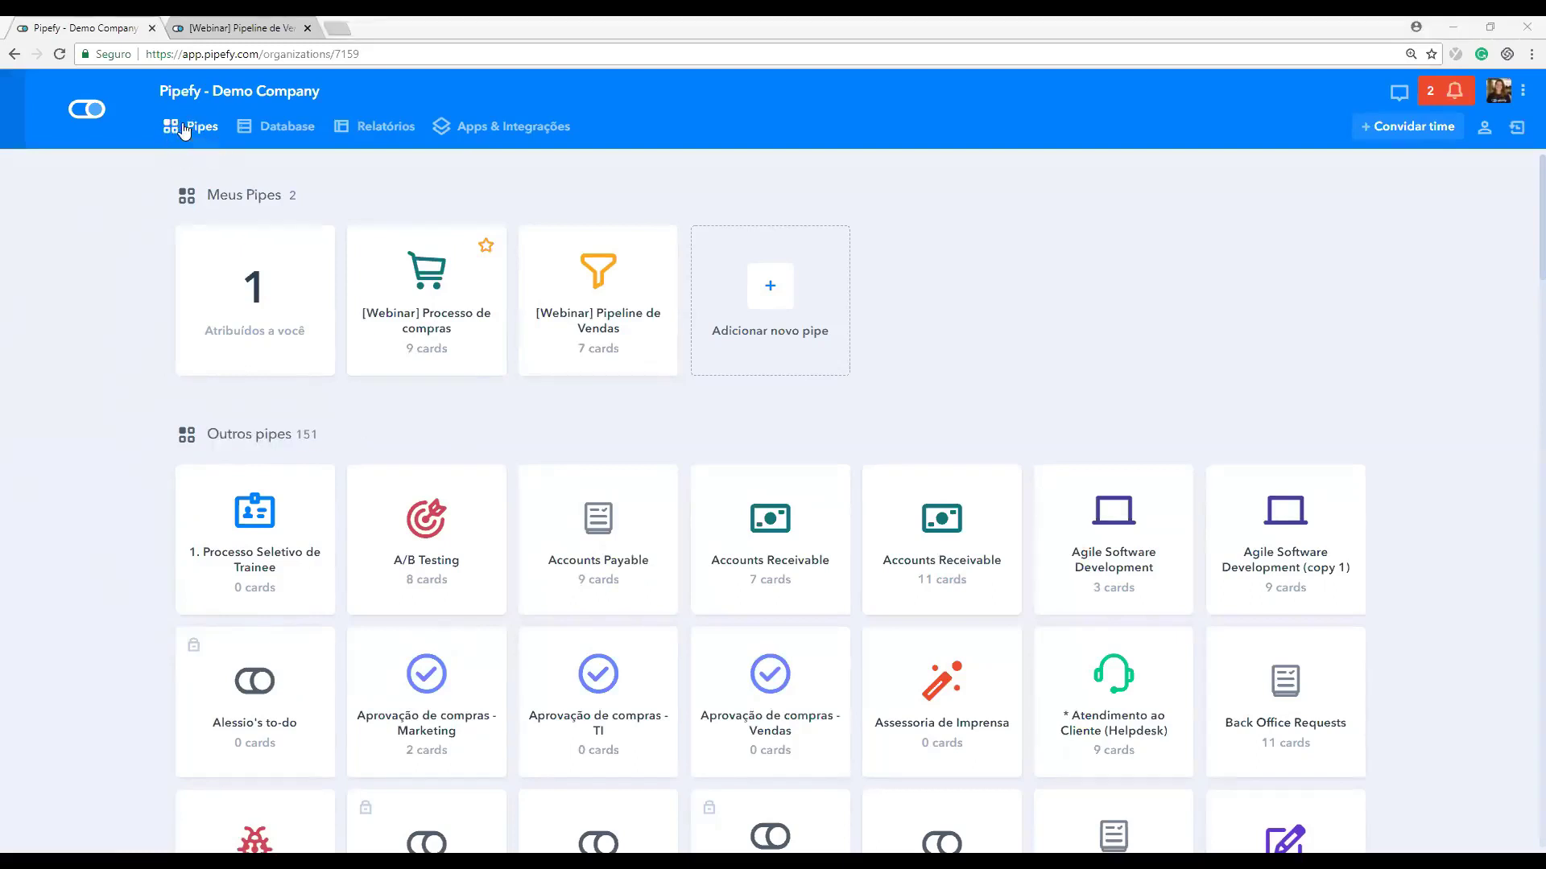
{"action": "left_click", "coordinate": [274, 134]}
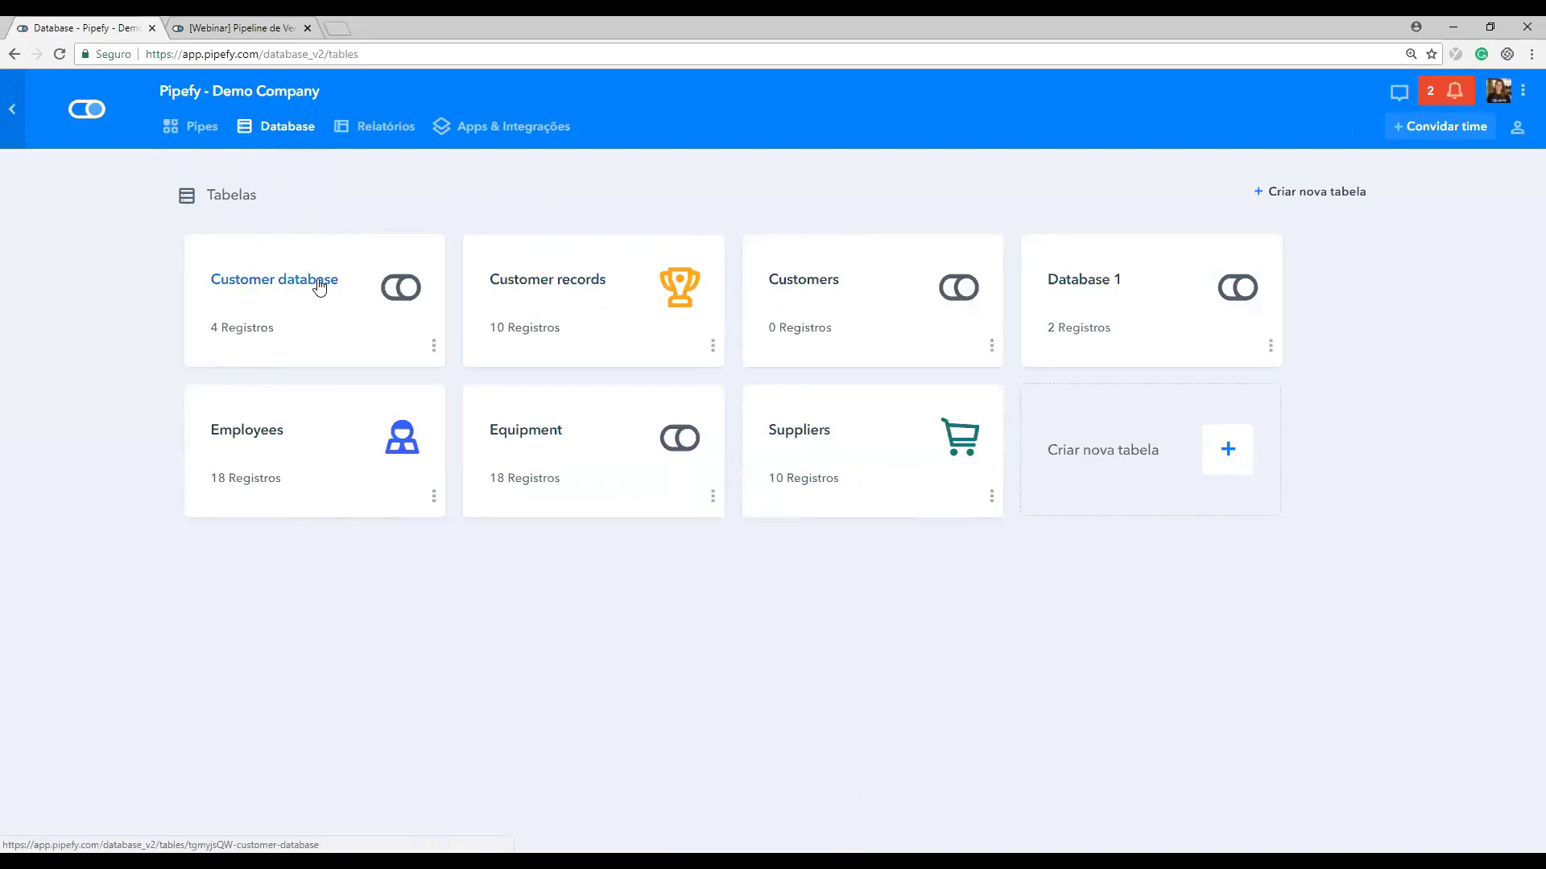
{"action": "left_click", "coordinate": [373, 138]}
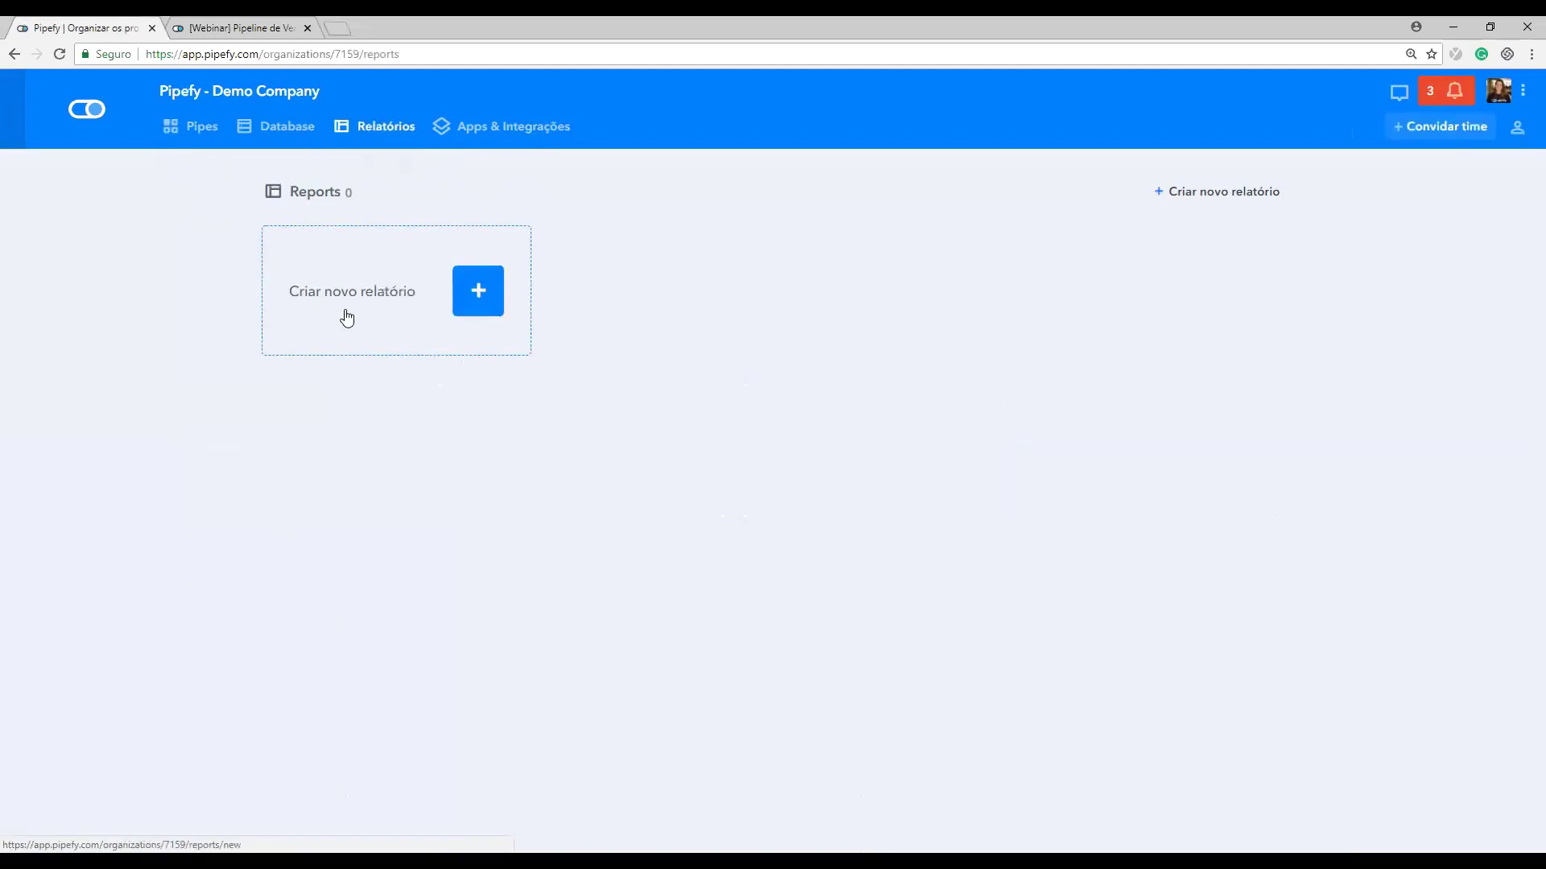
{"action": "left_click", "coordinate": [494, 140]}
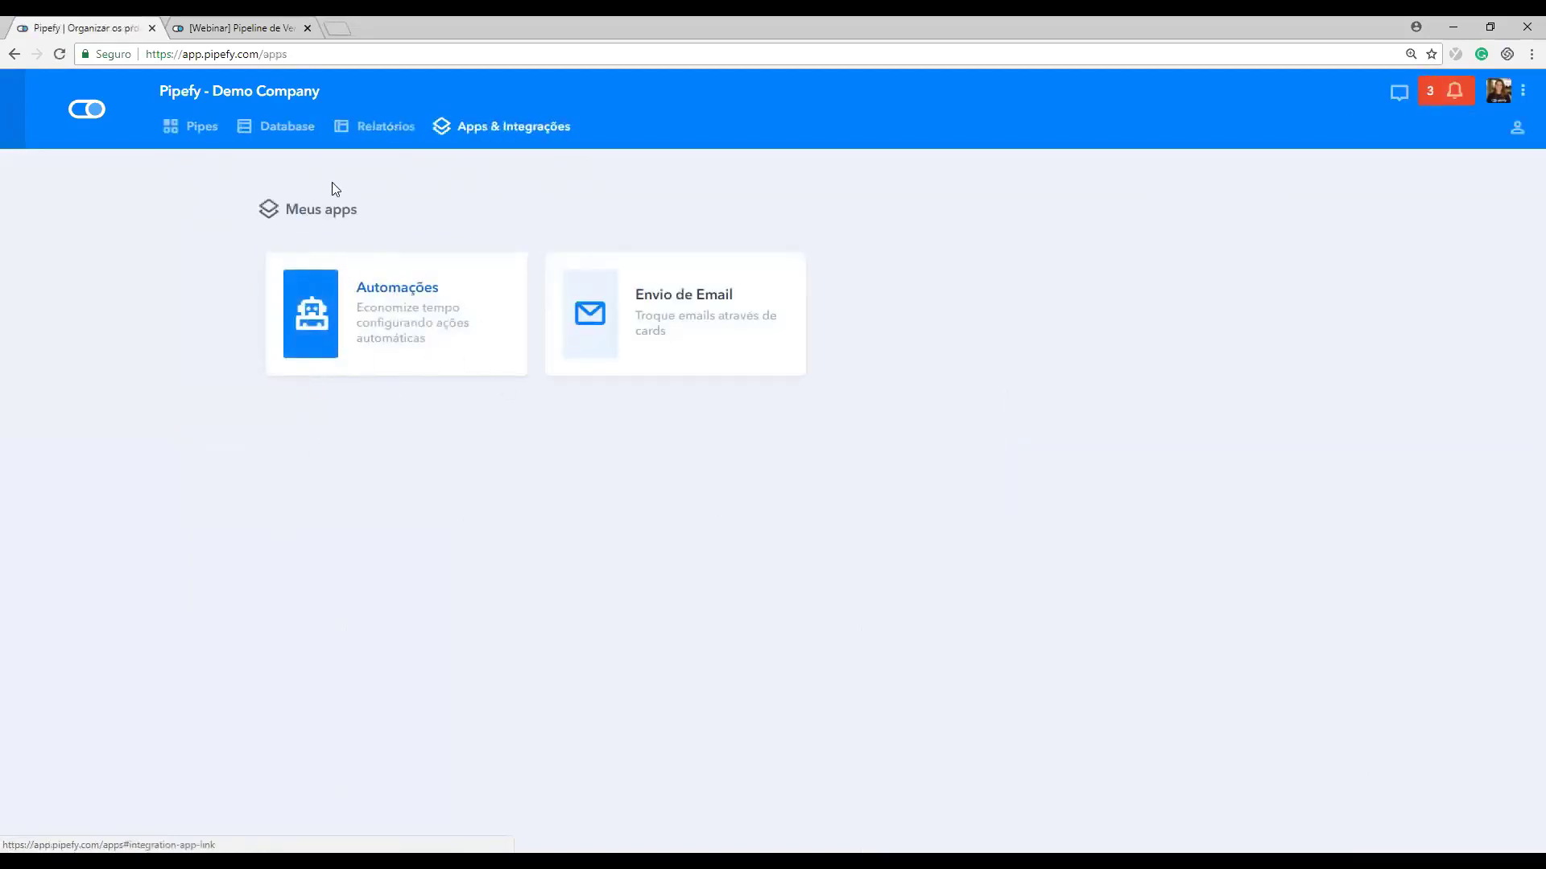
{"action": "left_click", "coordinate": [94, 118]}
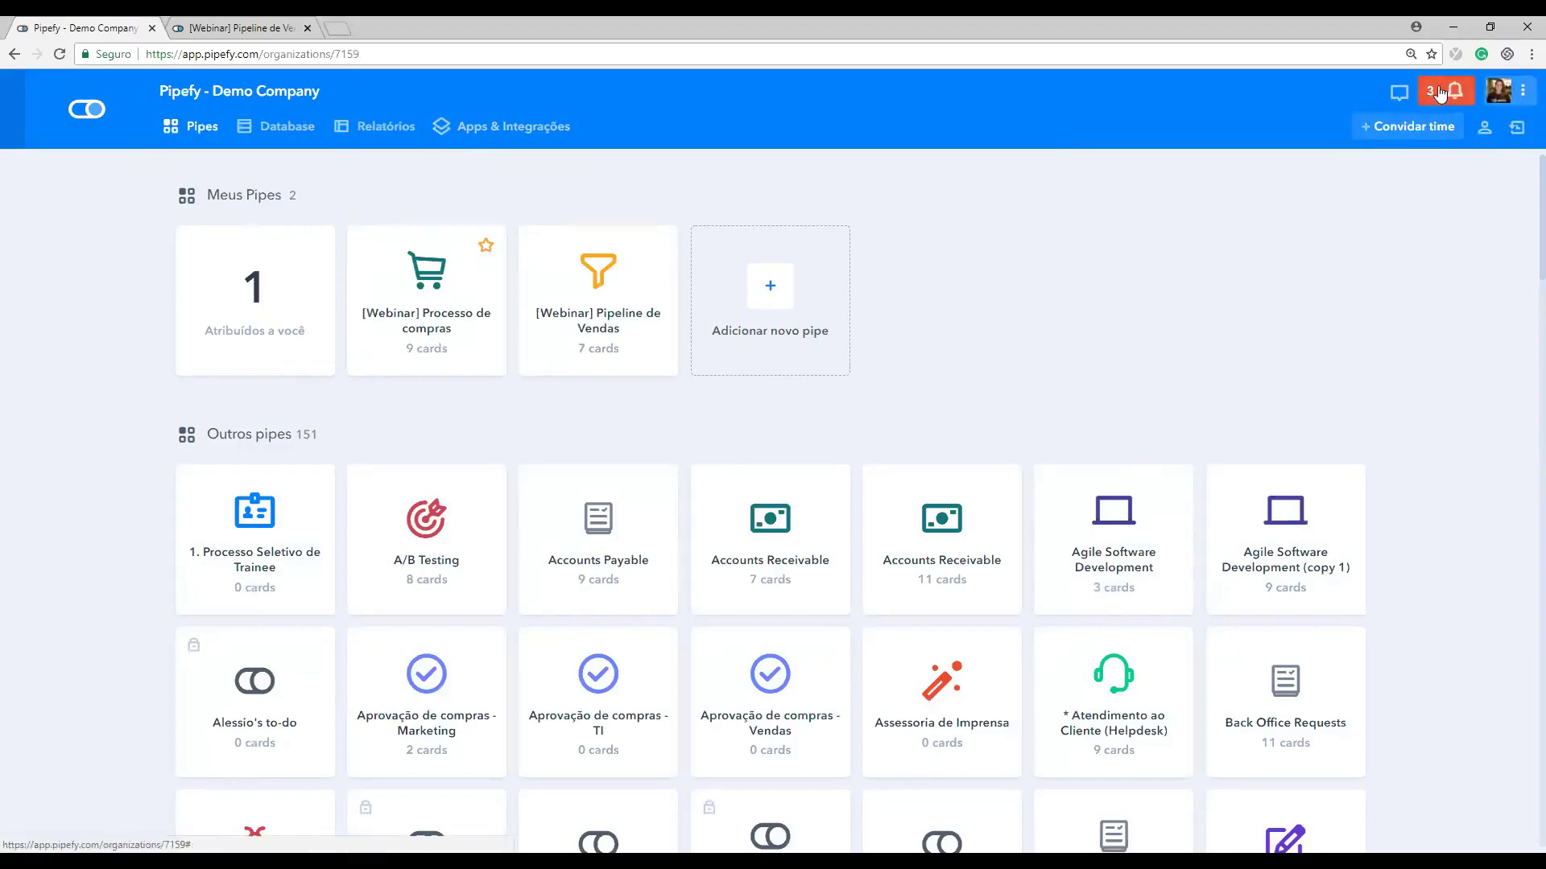
Step: Open the support chat, start a new conversation, then close the chat
{"action": "left_click", "coordinate": [1394, 99]}
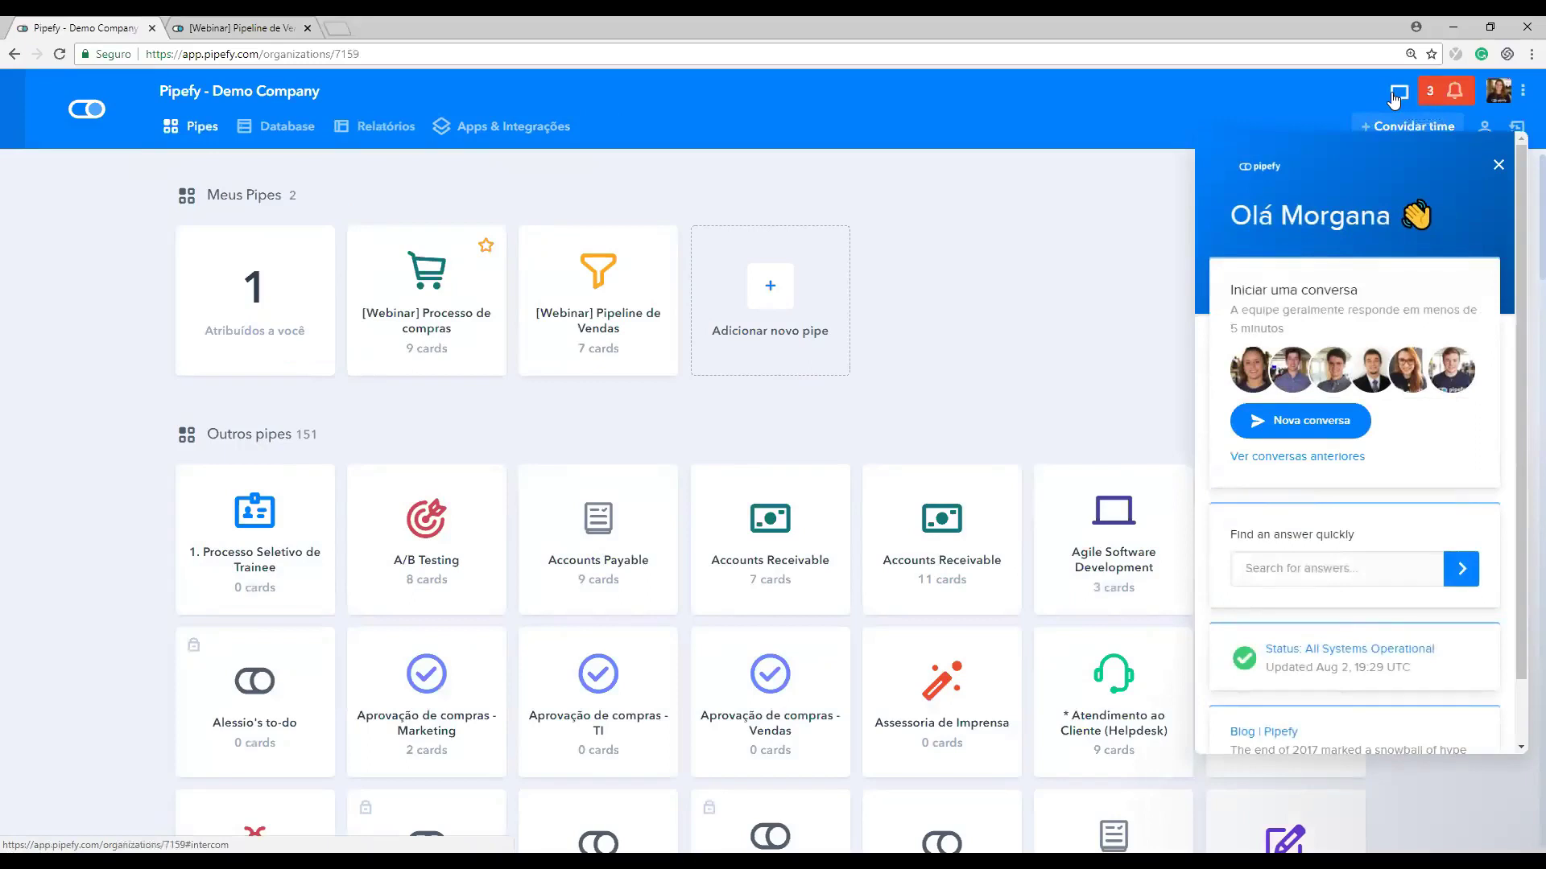
{"action": "left_click", "coordinate": [1311, 422]}
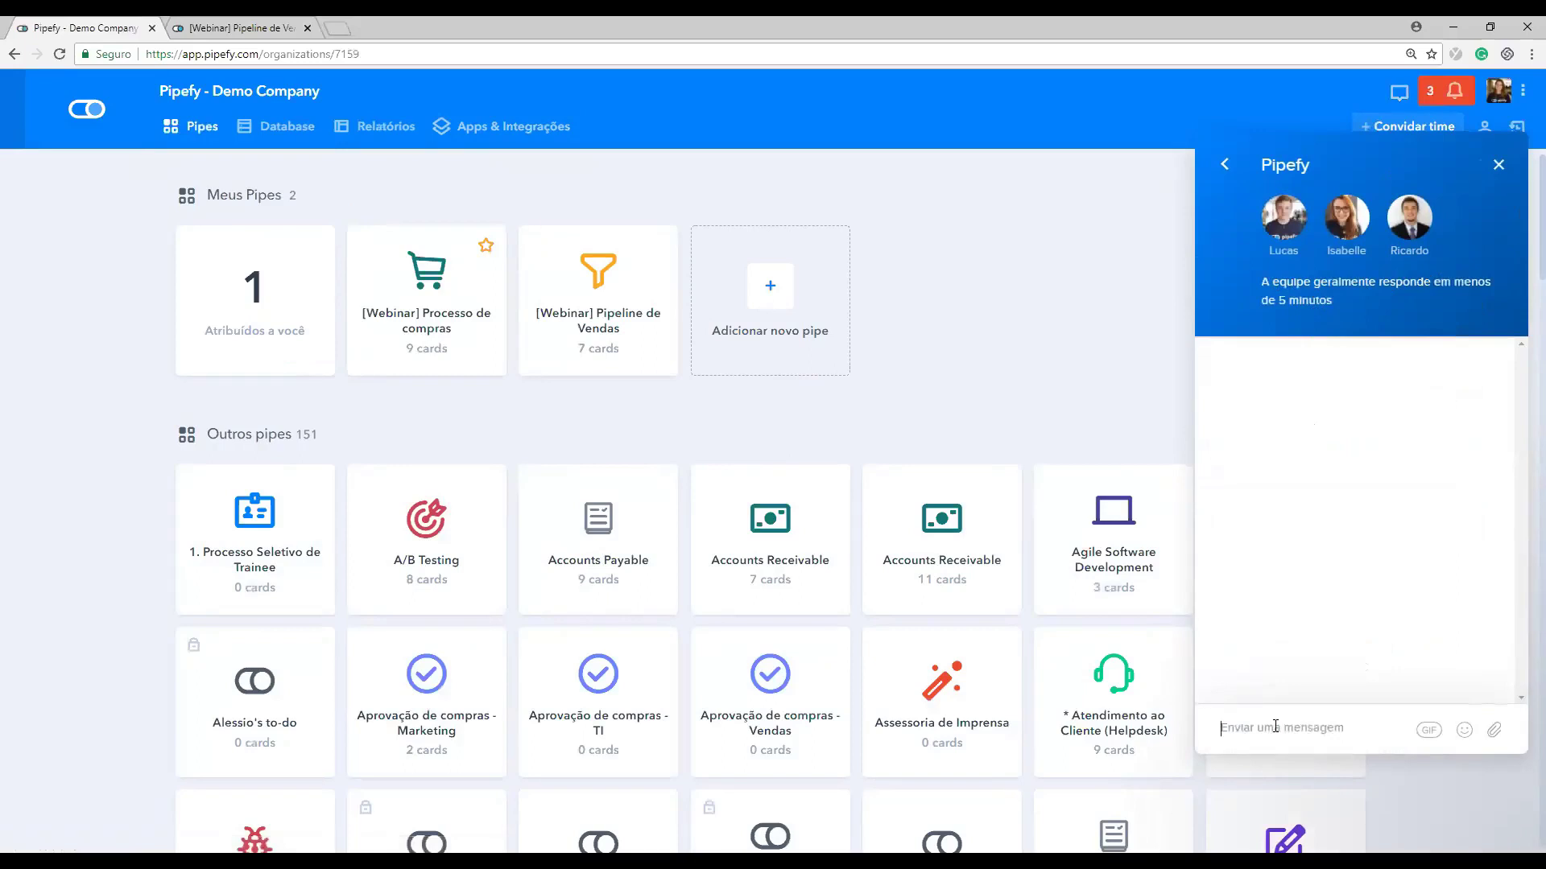
{"action": "left_click", "coordinate": [1499, 164]}
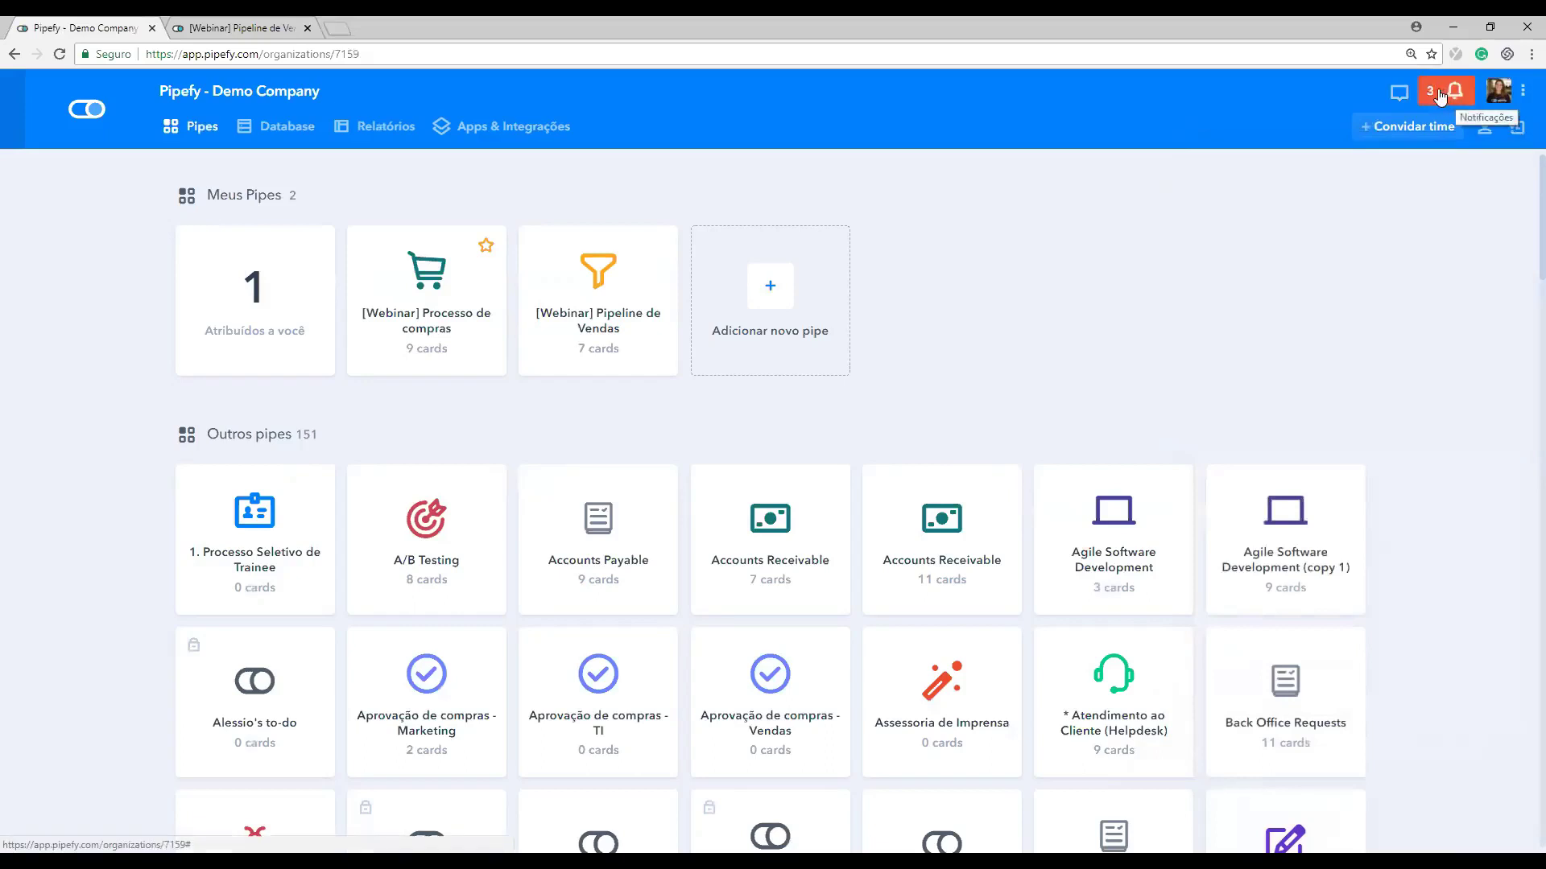
Step: Glance at the Notificações list and profile menu, then open the + Convidar time form
{"action": "left_click", "coordinate": [1440, 95]}
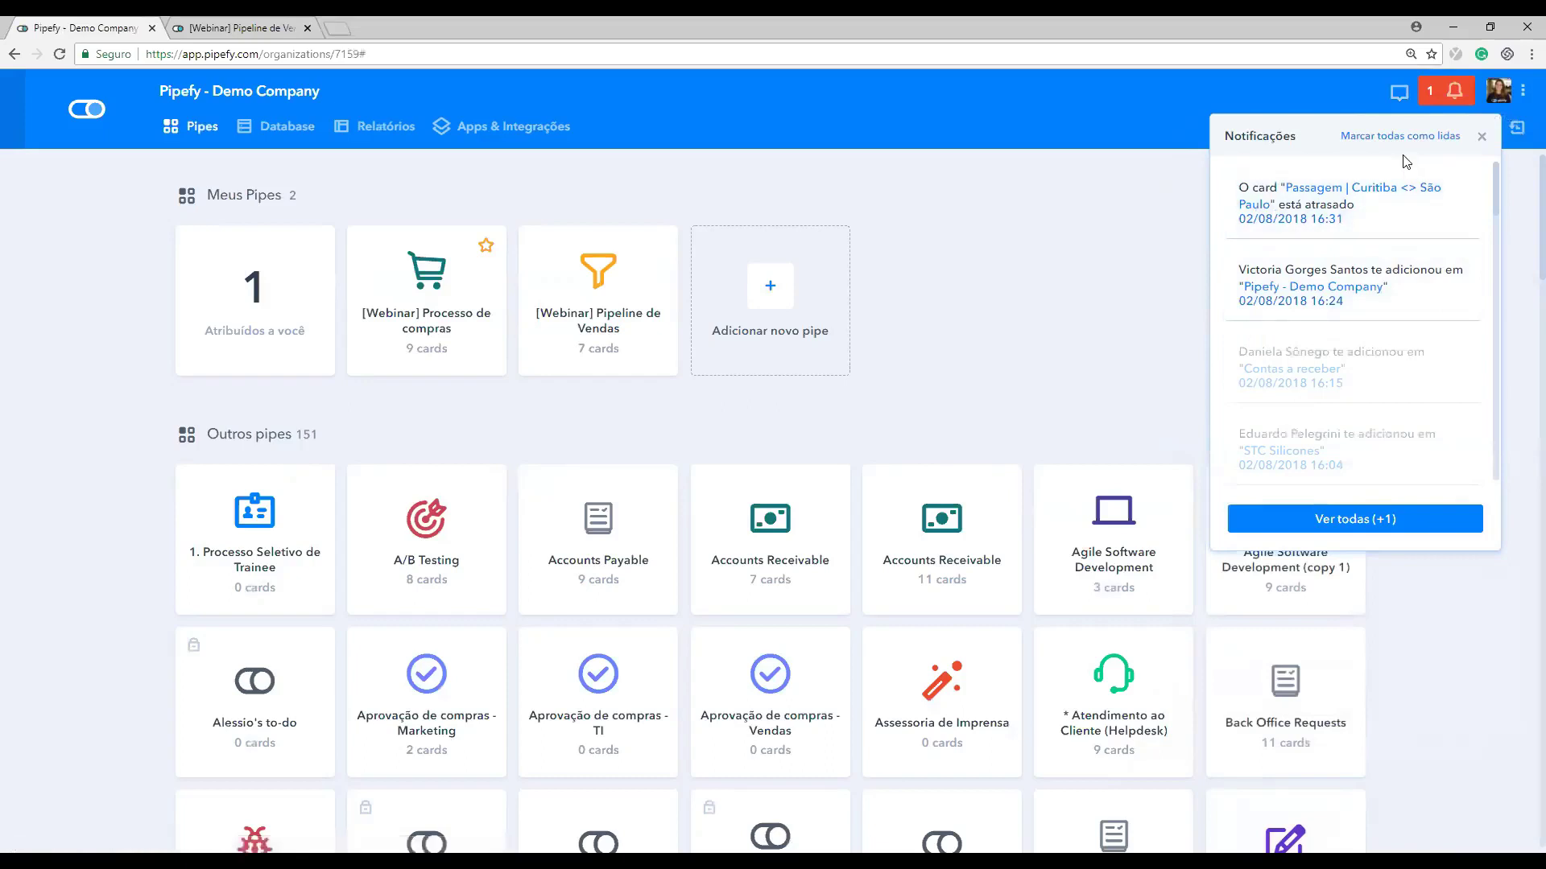
{"action": "left_click", "coordinate": [1453, 91]}
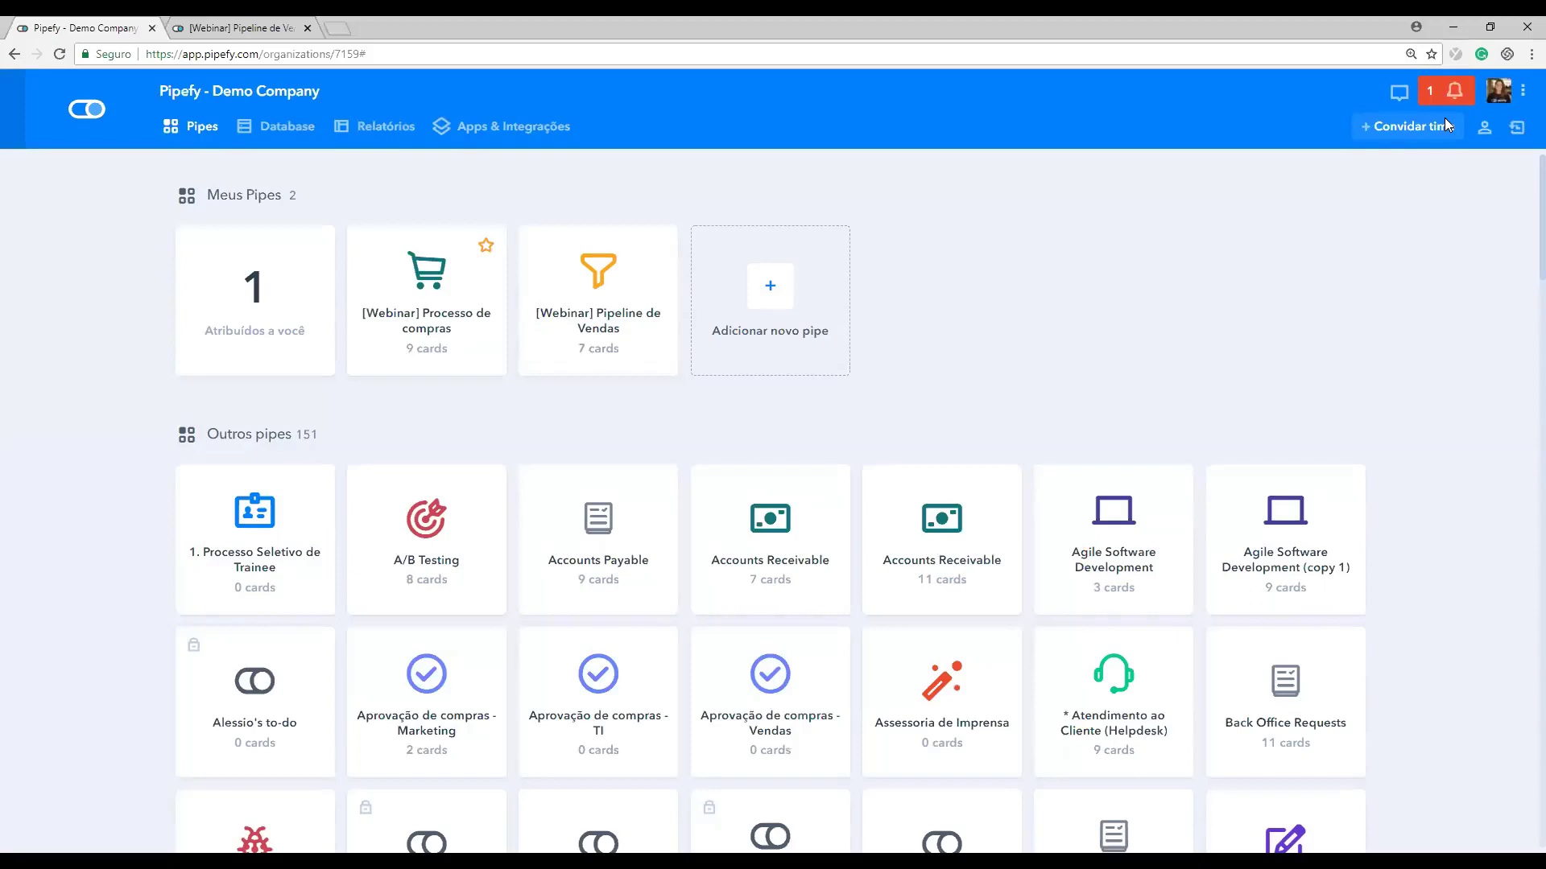
{"action": "left_click", "coordinate": [1514, 93]}
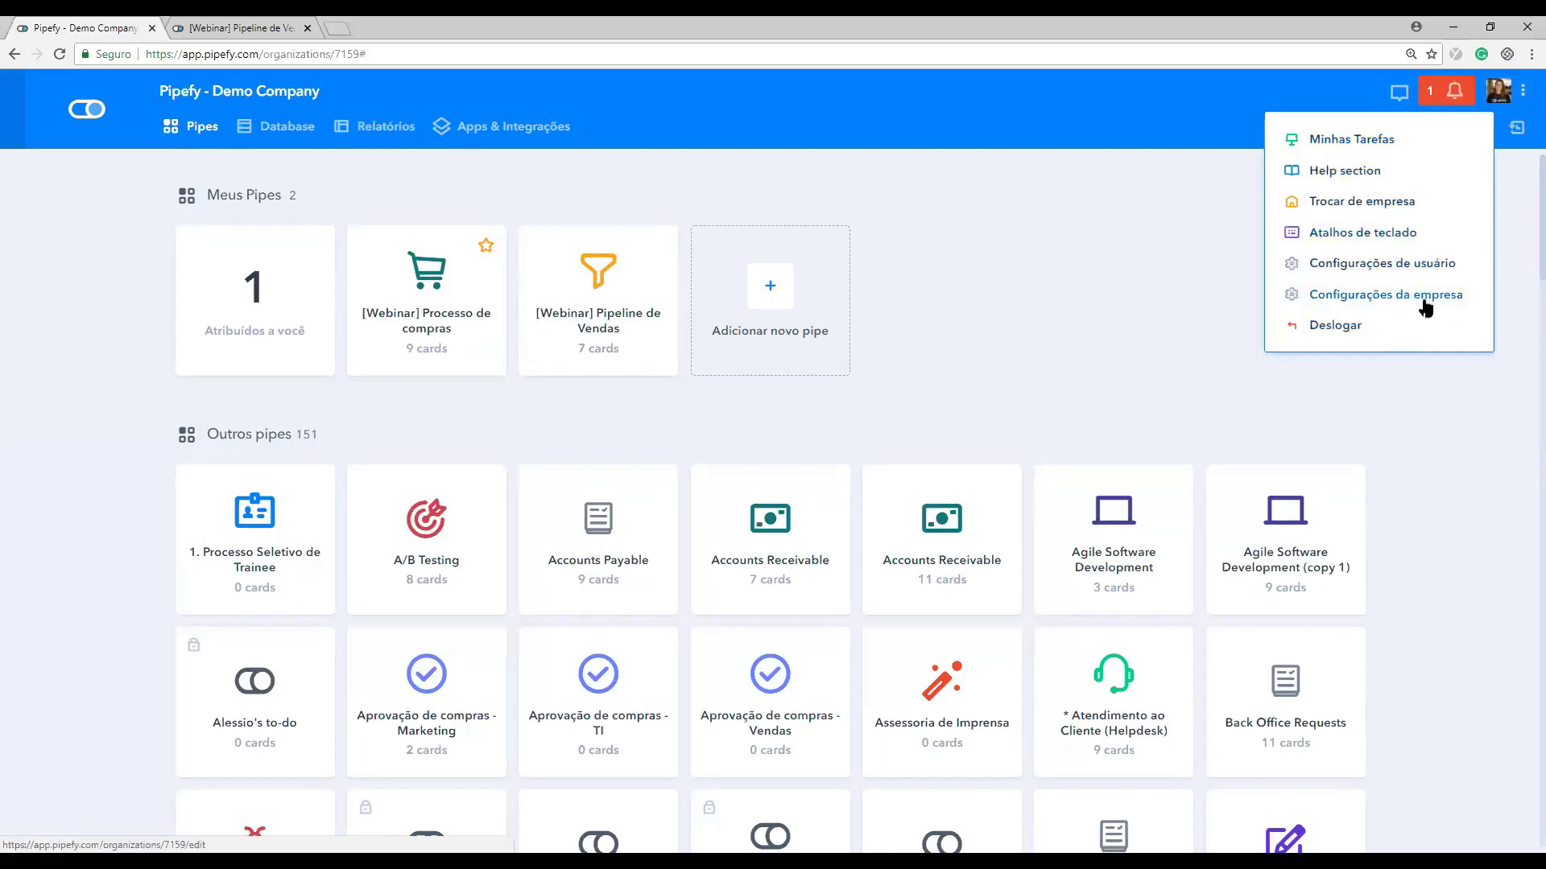
{"action": "left_click", "coordinate": [1520, 200]}
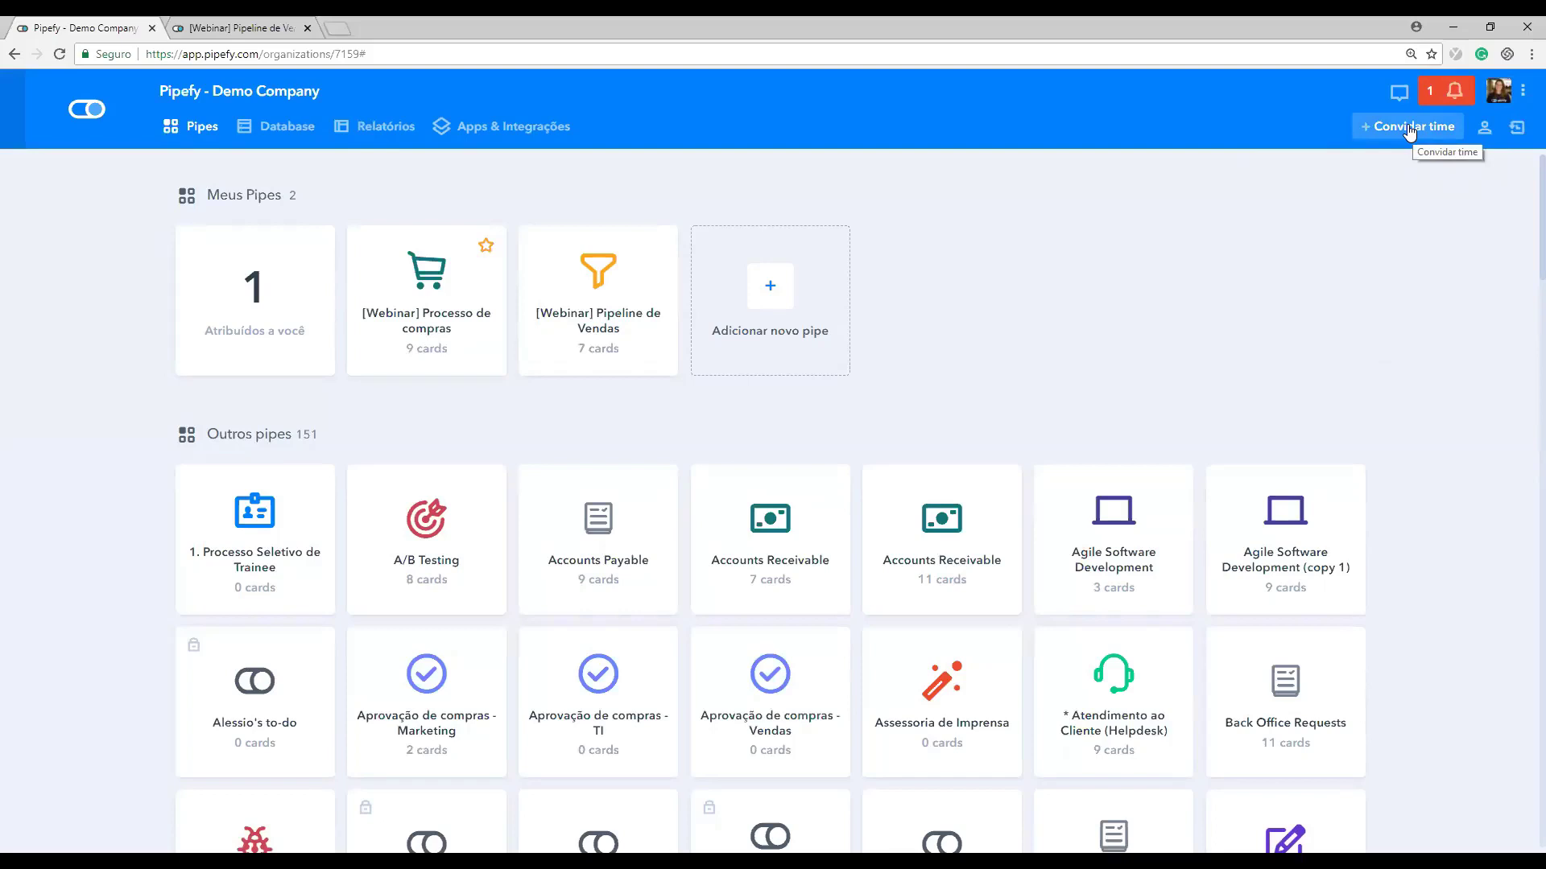
{"action": "left_click", "coordinate": [1378, 128]}
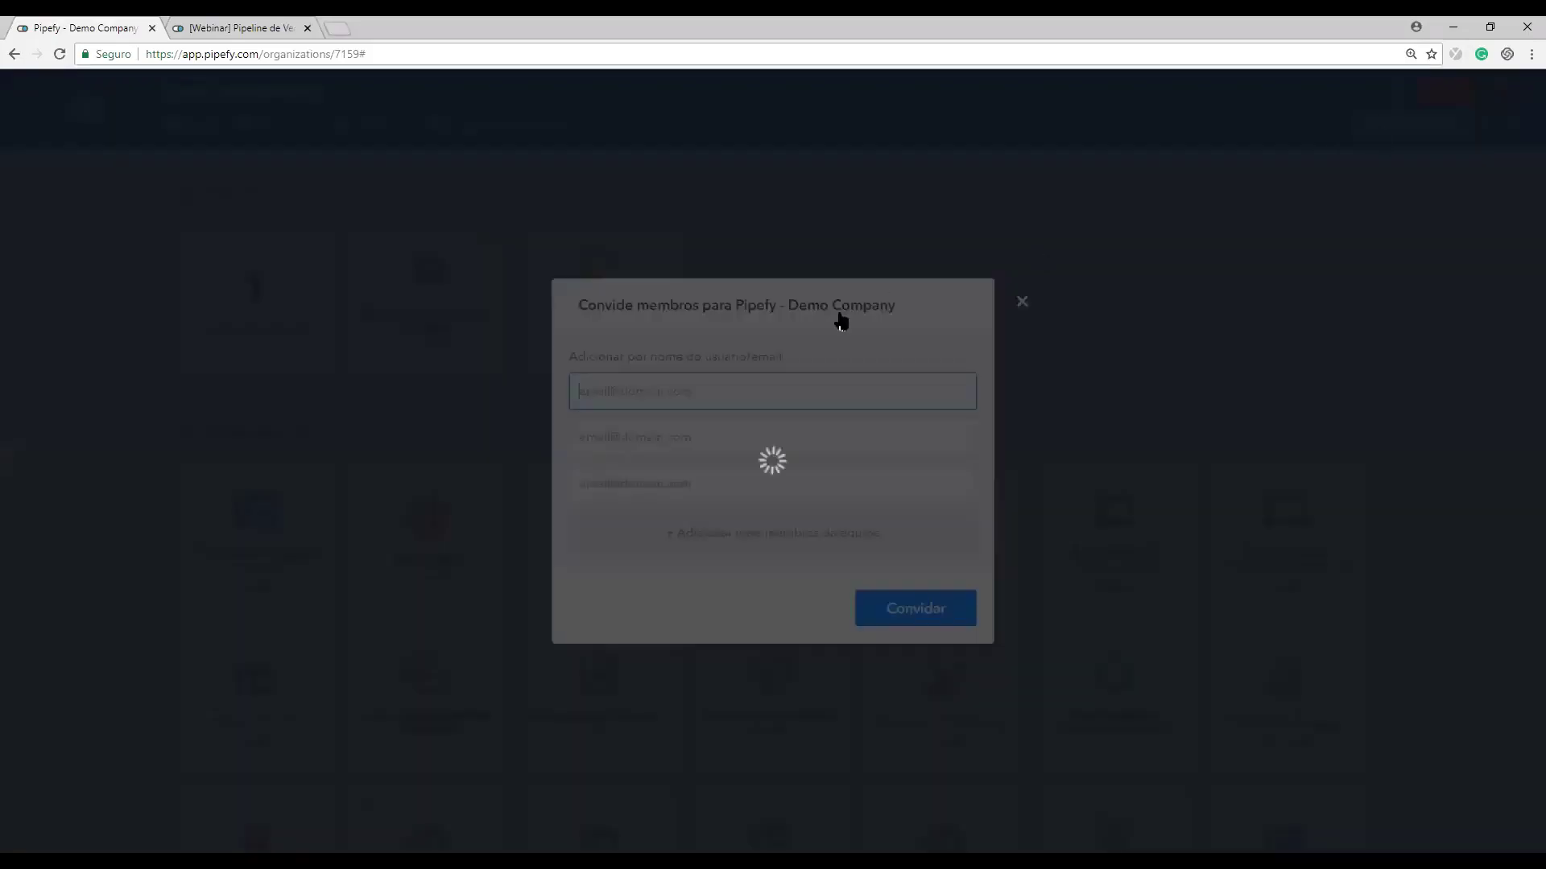
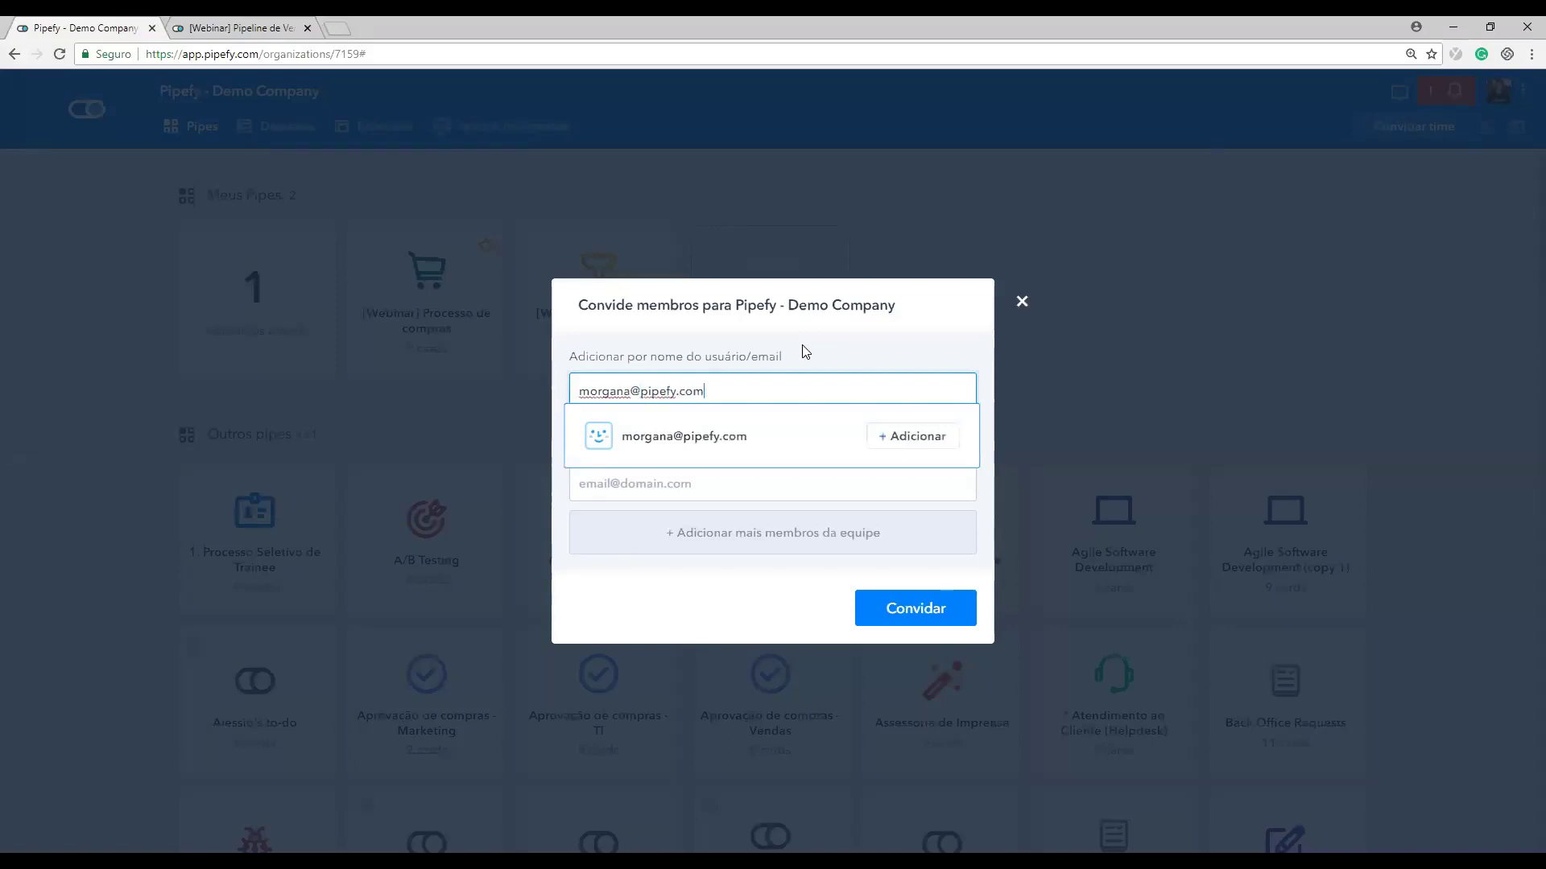
Step: Add a colleague's e-mail as an invitee, review the role options, then close the invitation form
{"action": "left_click", "coordinate": [908, 439]}
{"action": "left_click", "coordinate": [864, 398]}
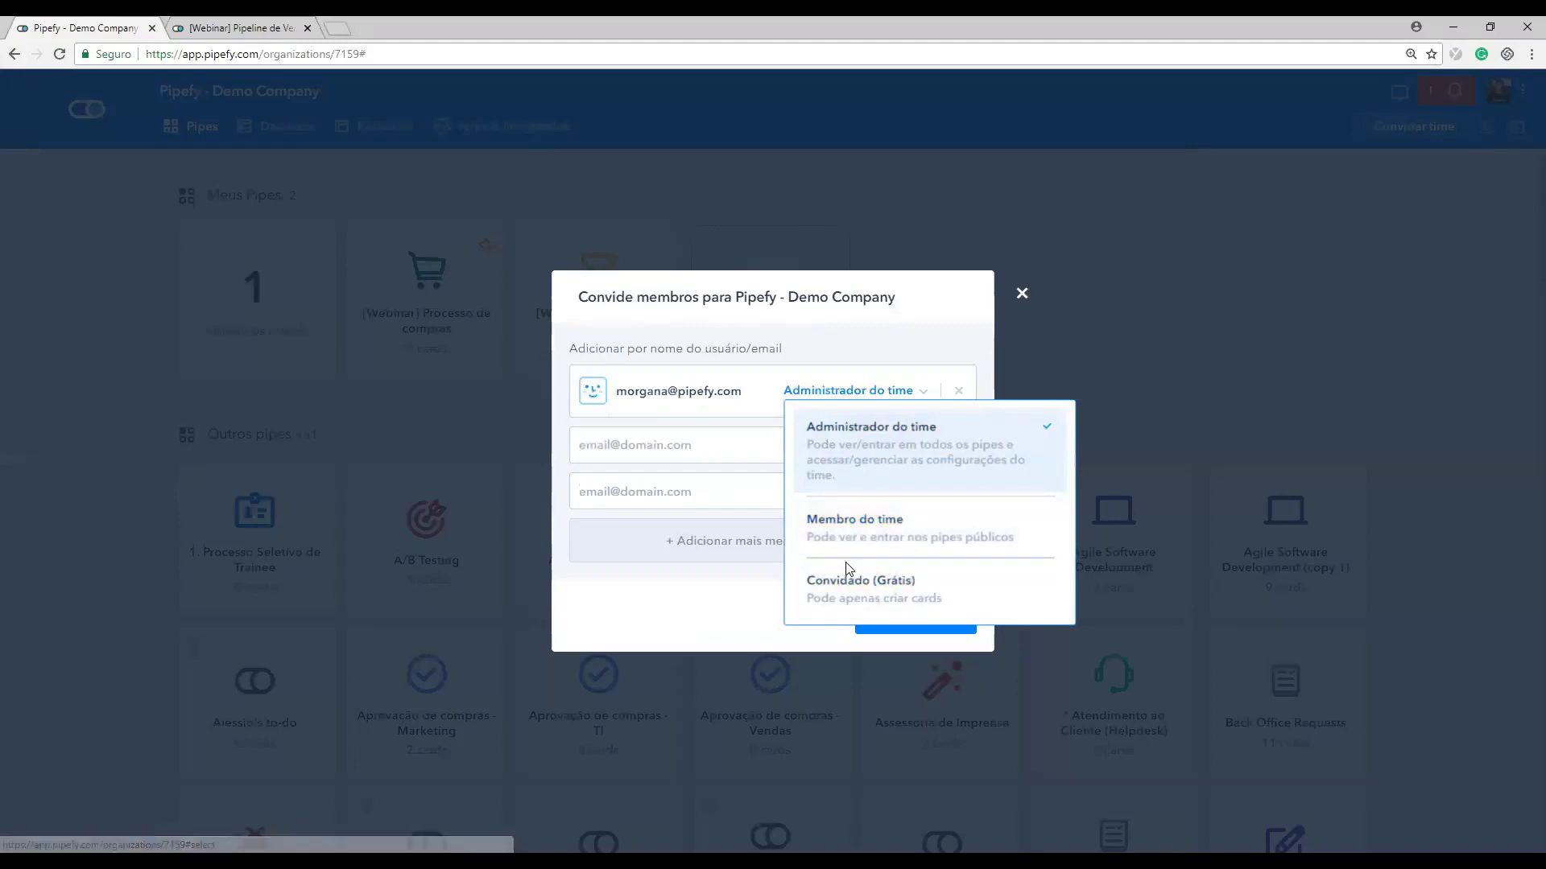
{"action": "left_click", "coordinate": [1022, 293]}
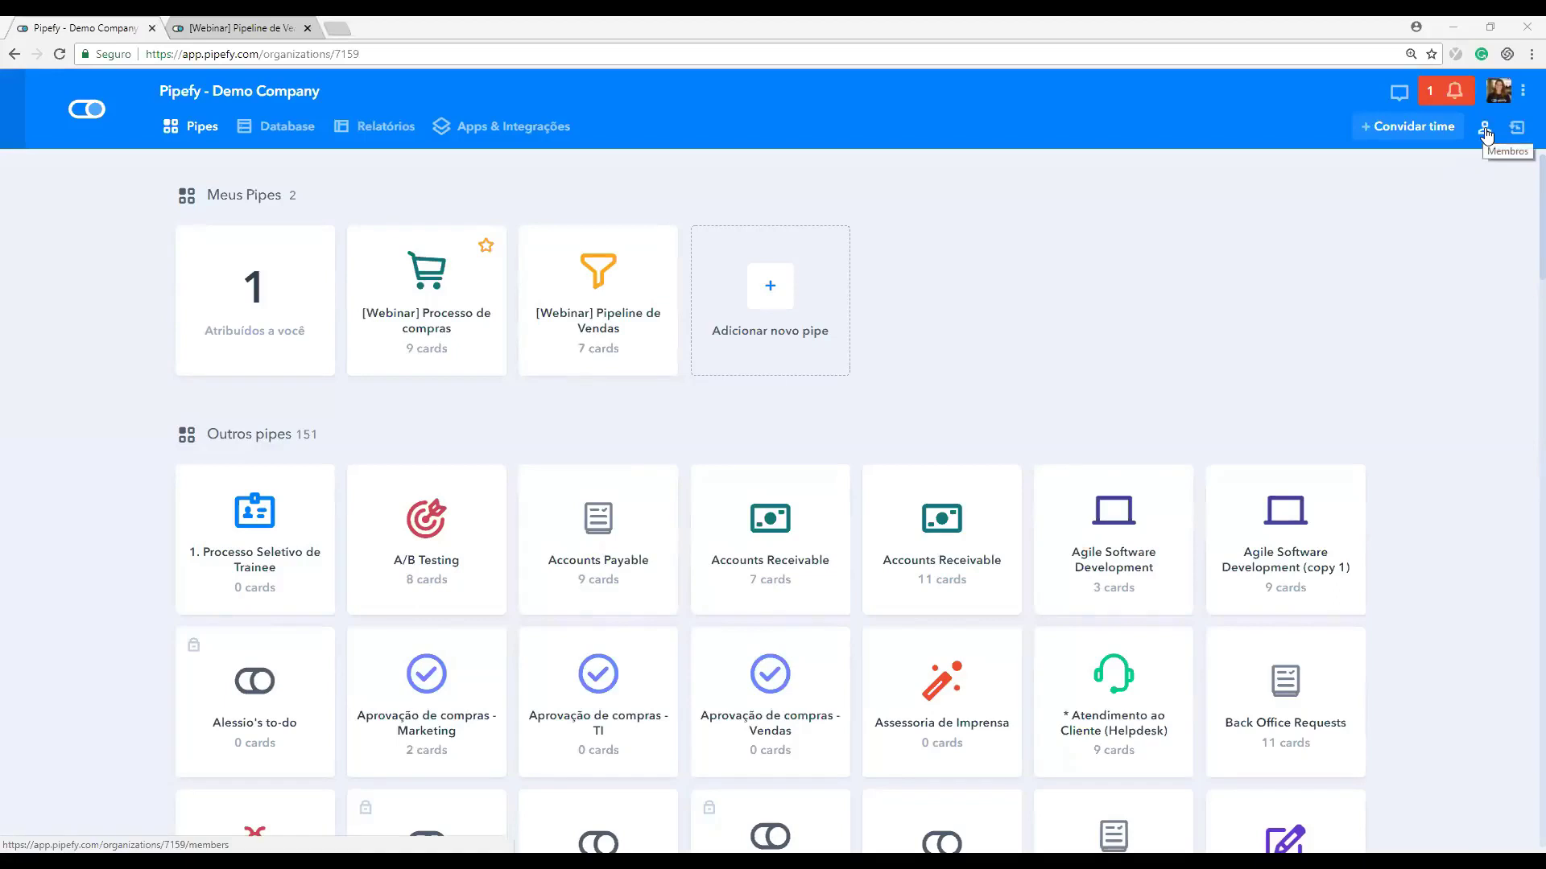
Step: Check the recent activity feed and My Tasks, then return to the Demo Company pipes home
{"action": "left_click", "coordinate": [1517, 129]}
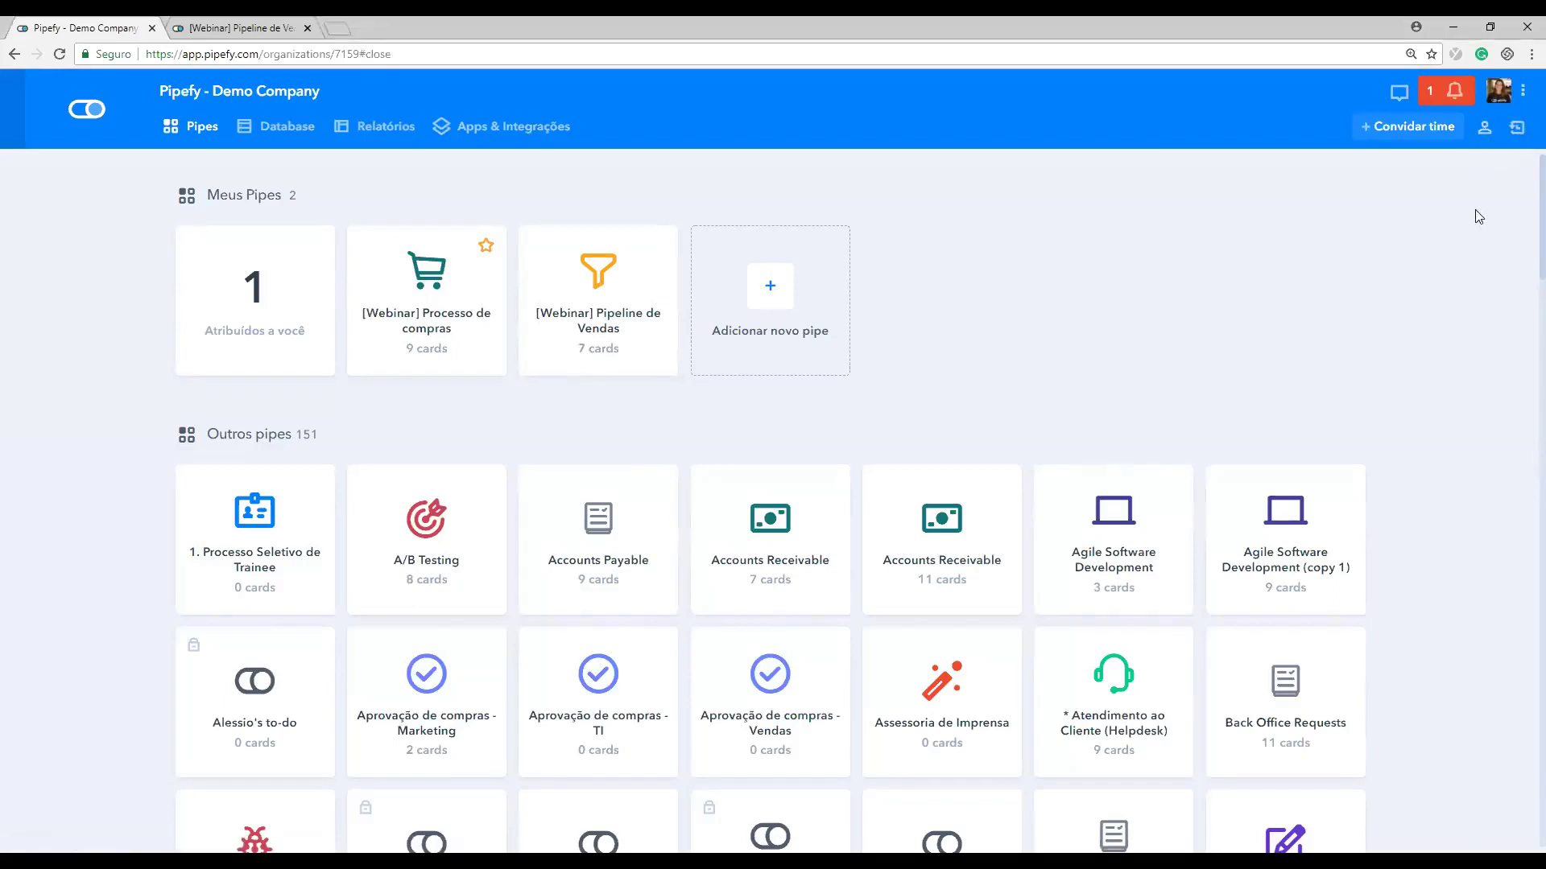
{"action": "left_click", "coordinate": [1517, 129]}
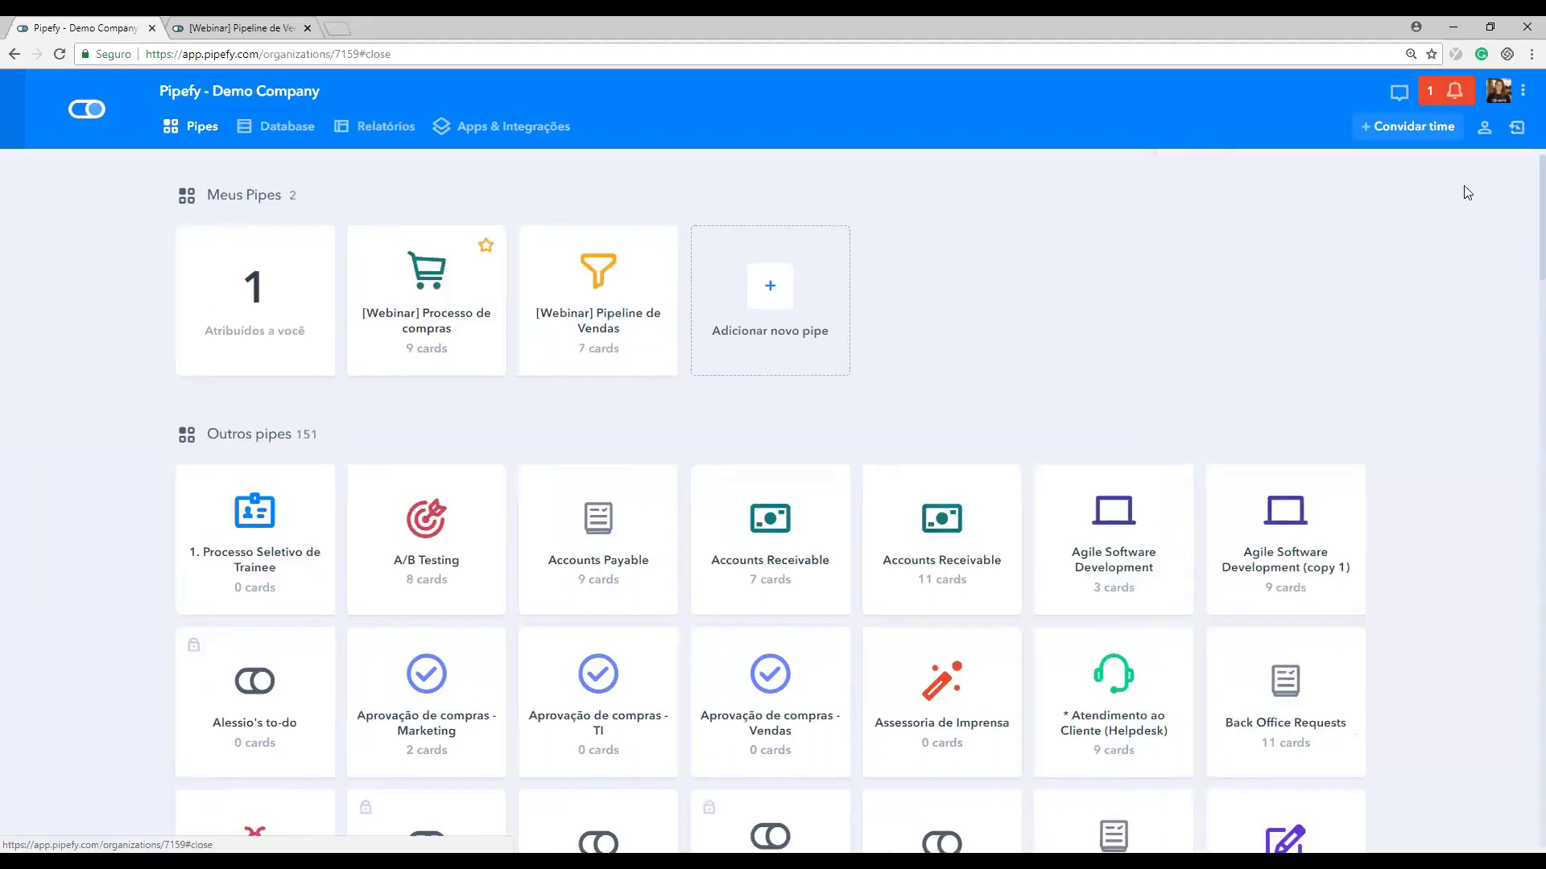
{"action": "left_click", "coordinate": [1514, 171]}
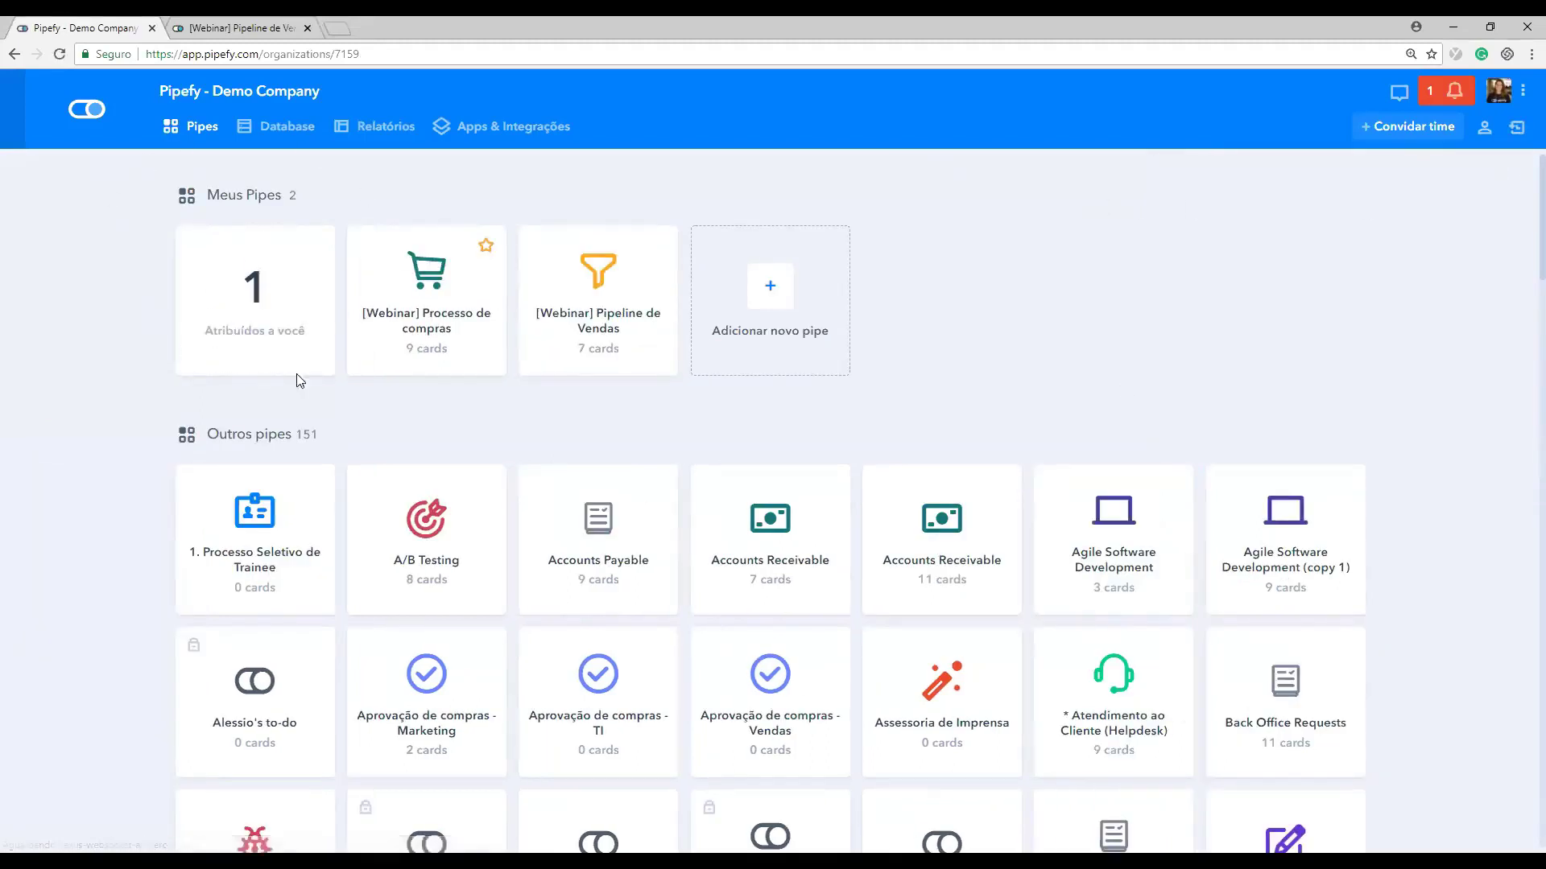
{"action": "left_click", "coordinate": [235, 322]}
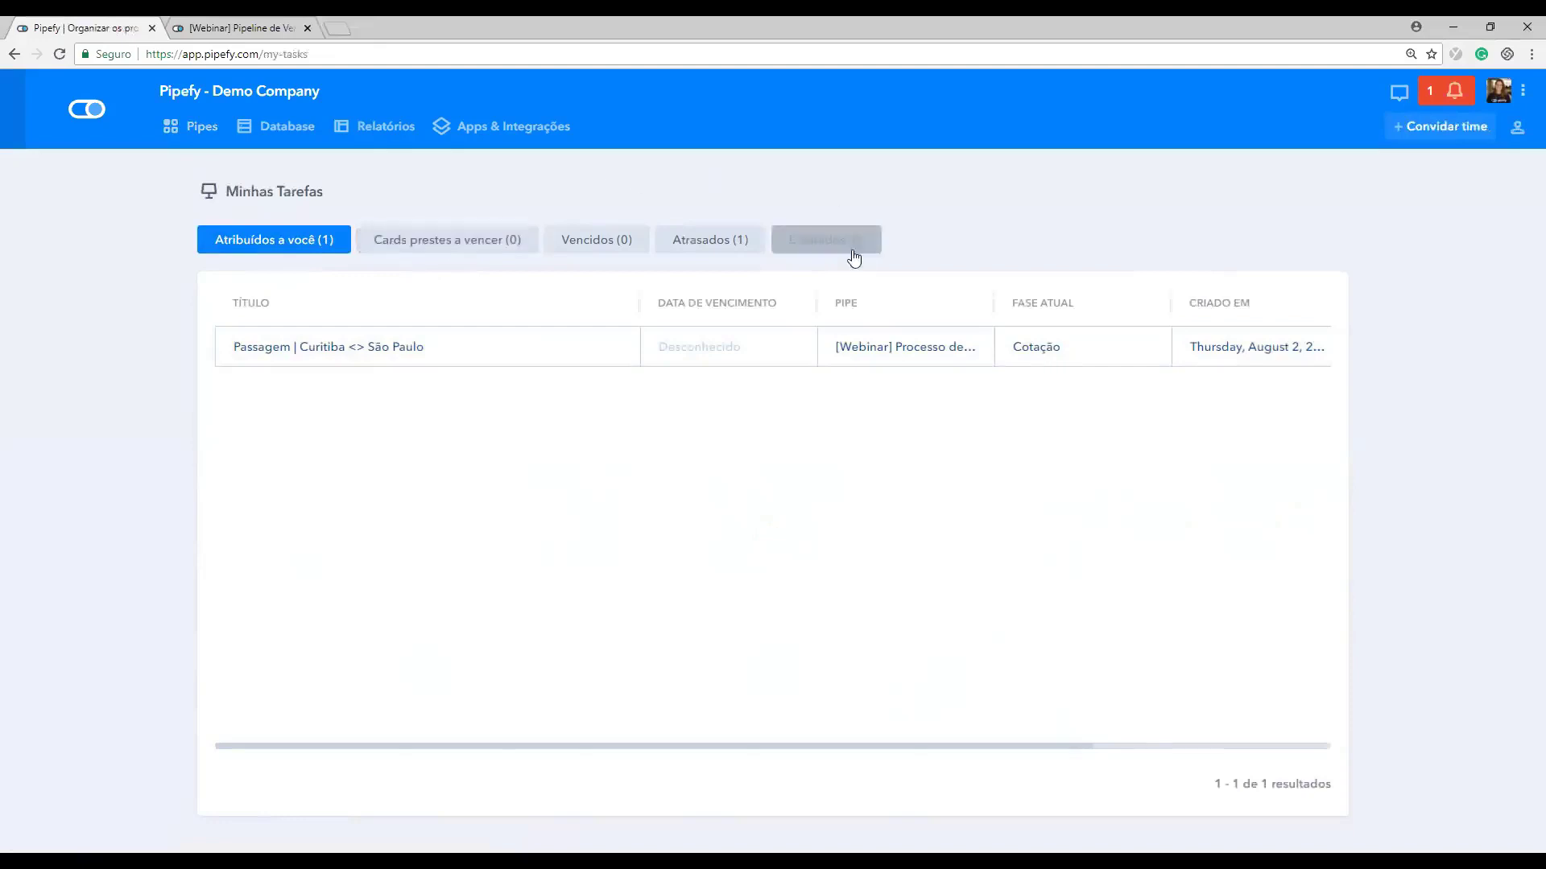
{"action": "left_click", "coordinate": [99, 114]}
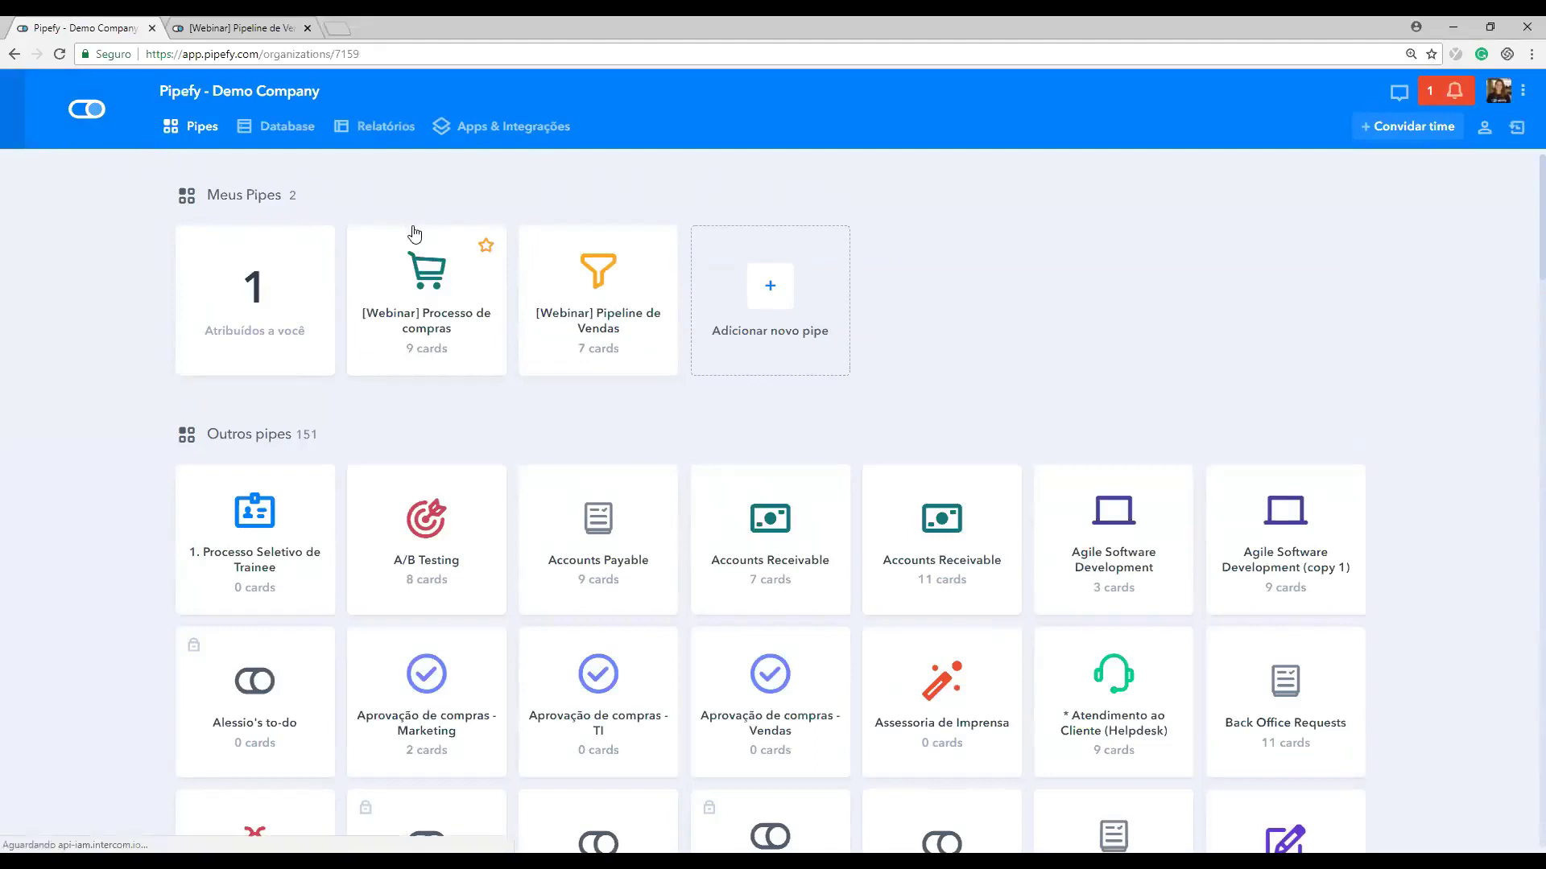
Step: Open [Webinar] Processo de compras, drag the Passagem card into Aprovação, peek at Relatórios, return to Kanban
{"action": "left_click", "coordinate": [432, 275]}
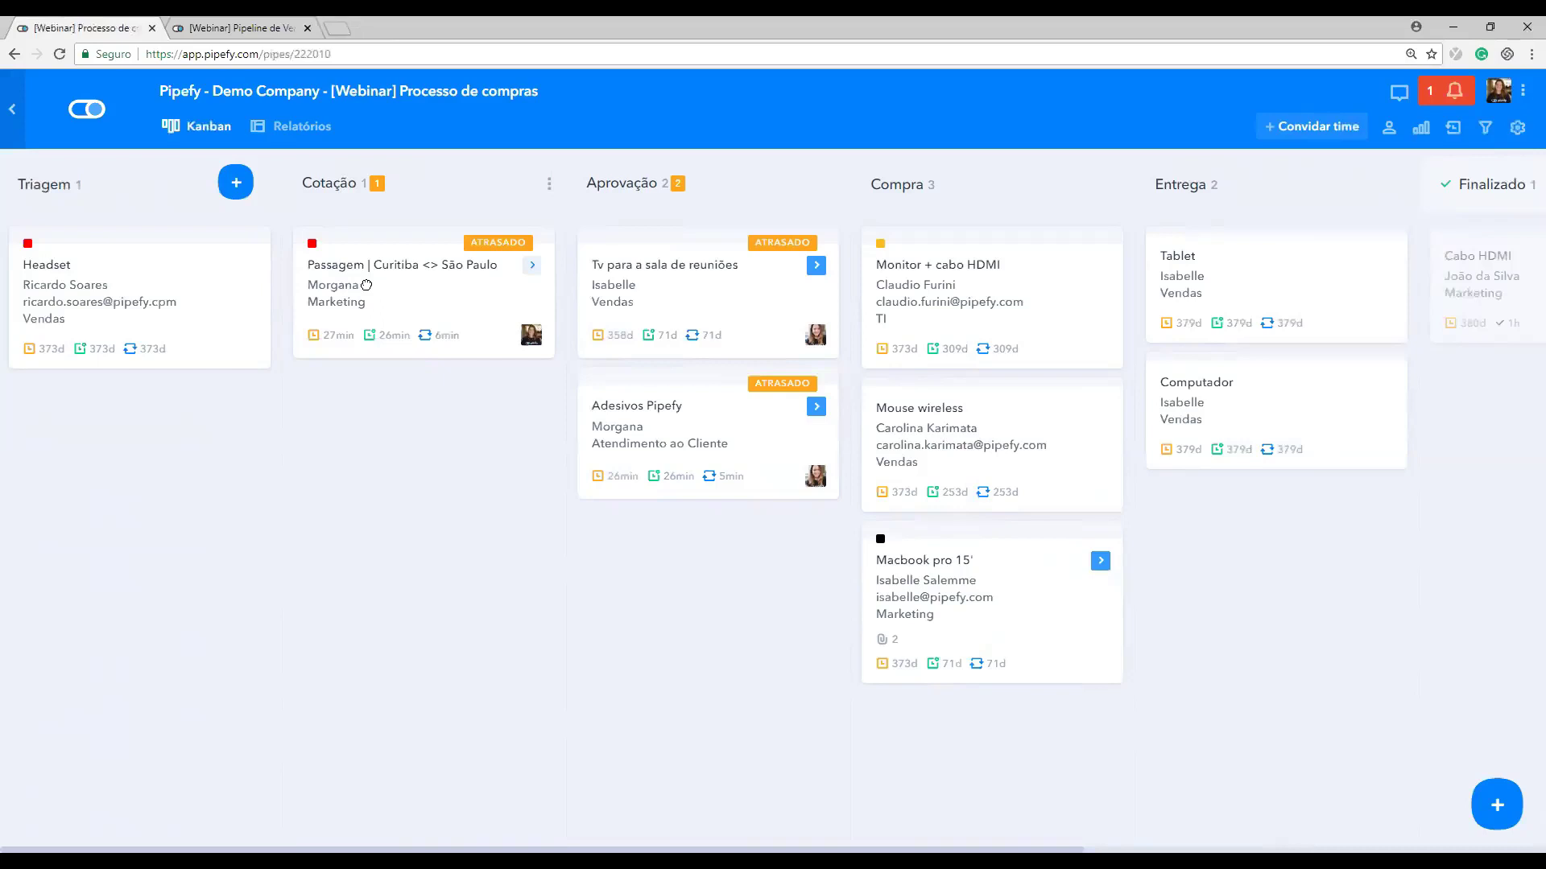
{"action": "left_click_drag", "start_coordinate": [655, 511], "coordinate": [656, 451]}
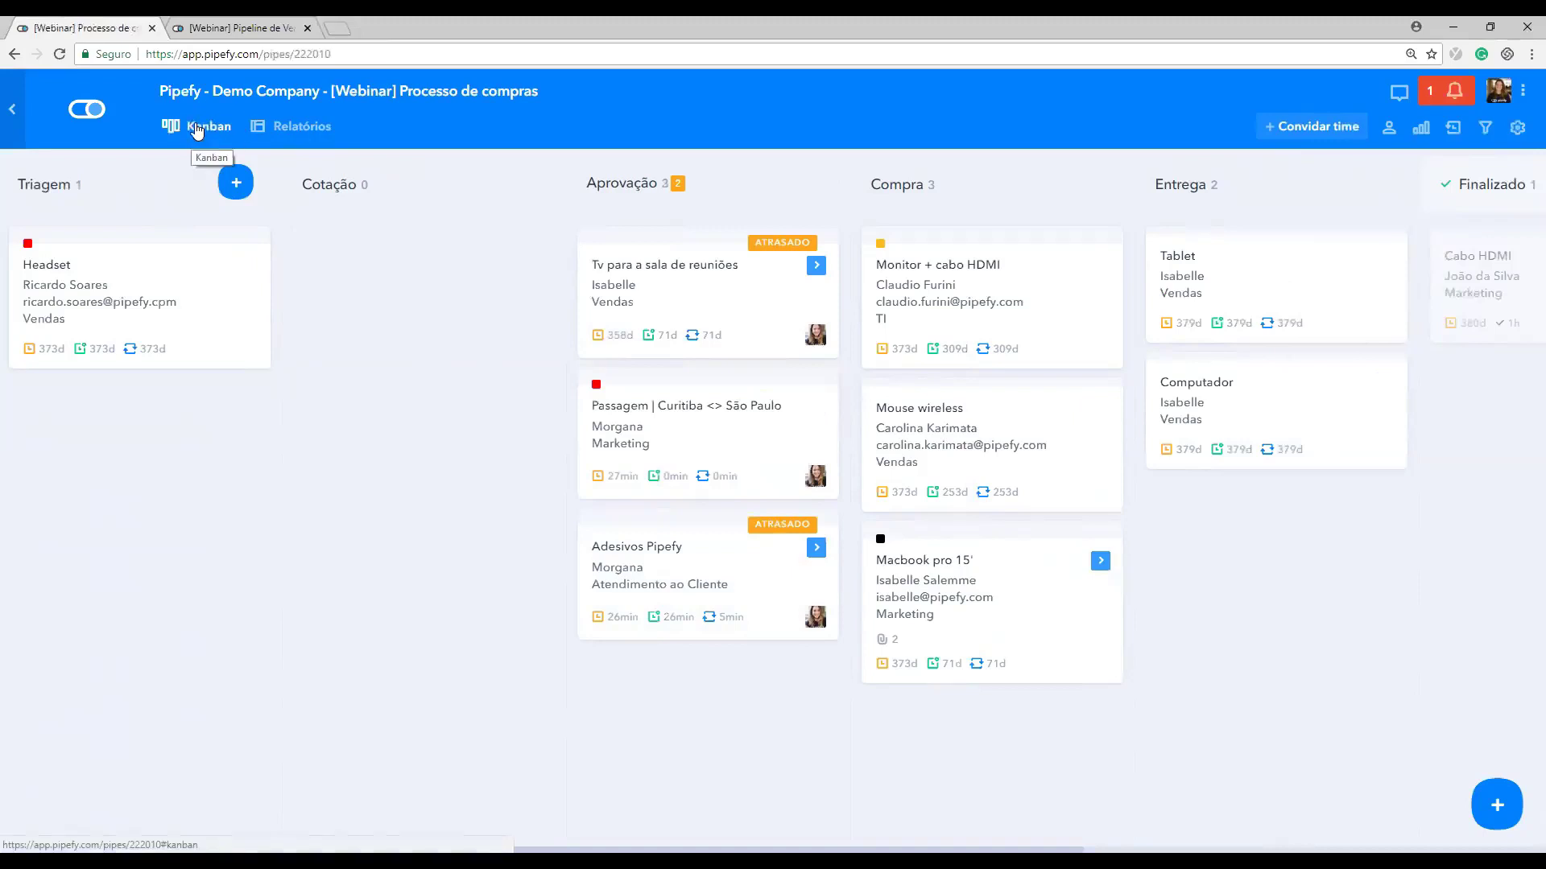
{"action": "left_click", "coordinate": [295, 129]}
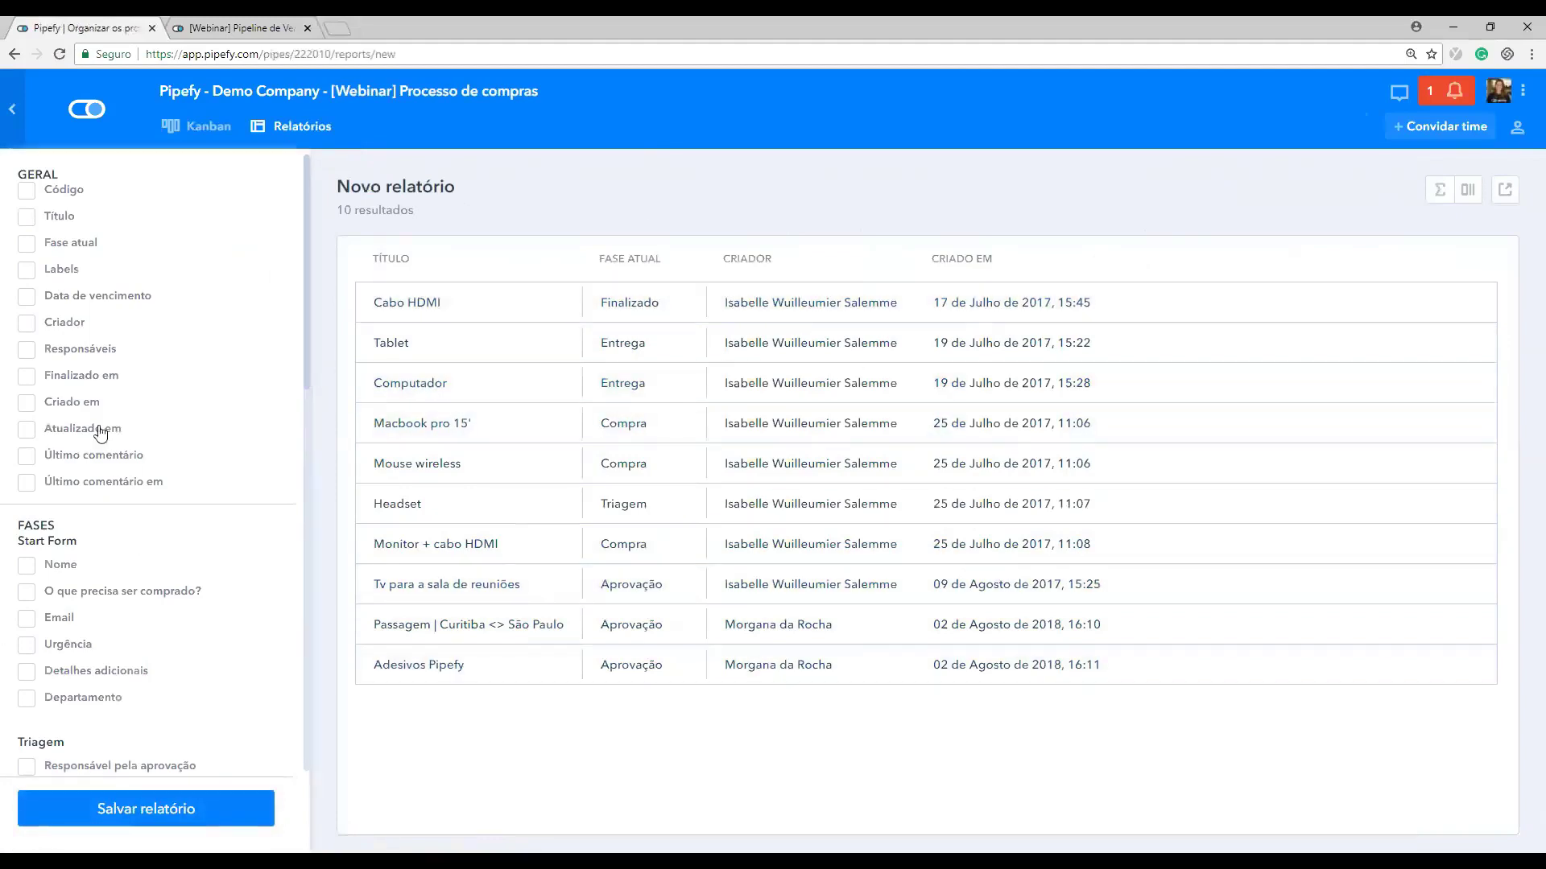
{"action": "left_click", "coordinate": [197, 126]}
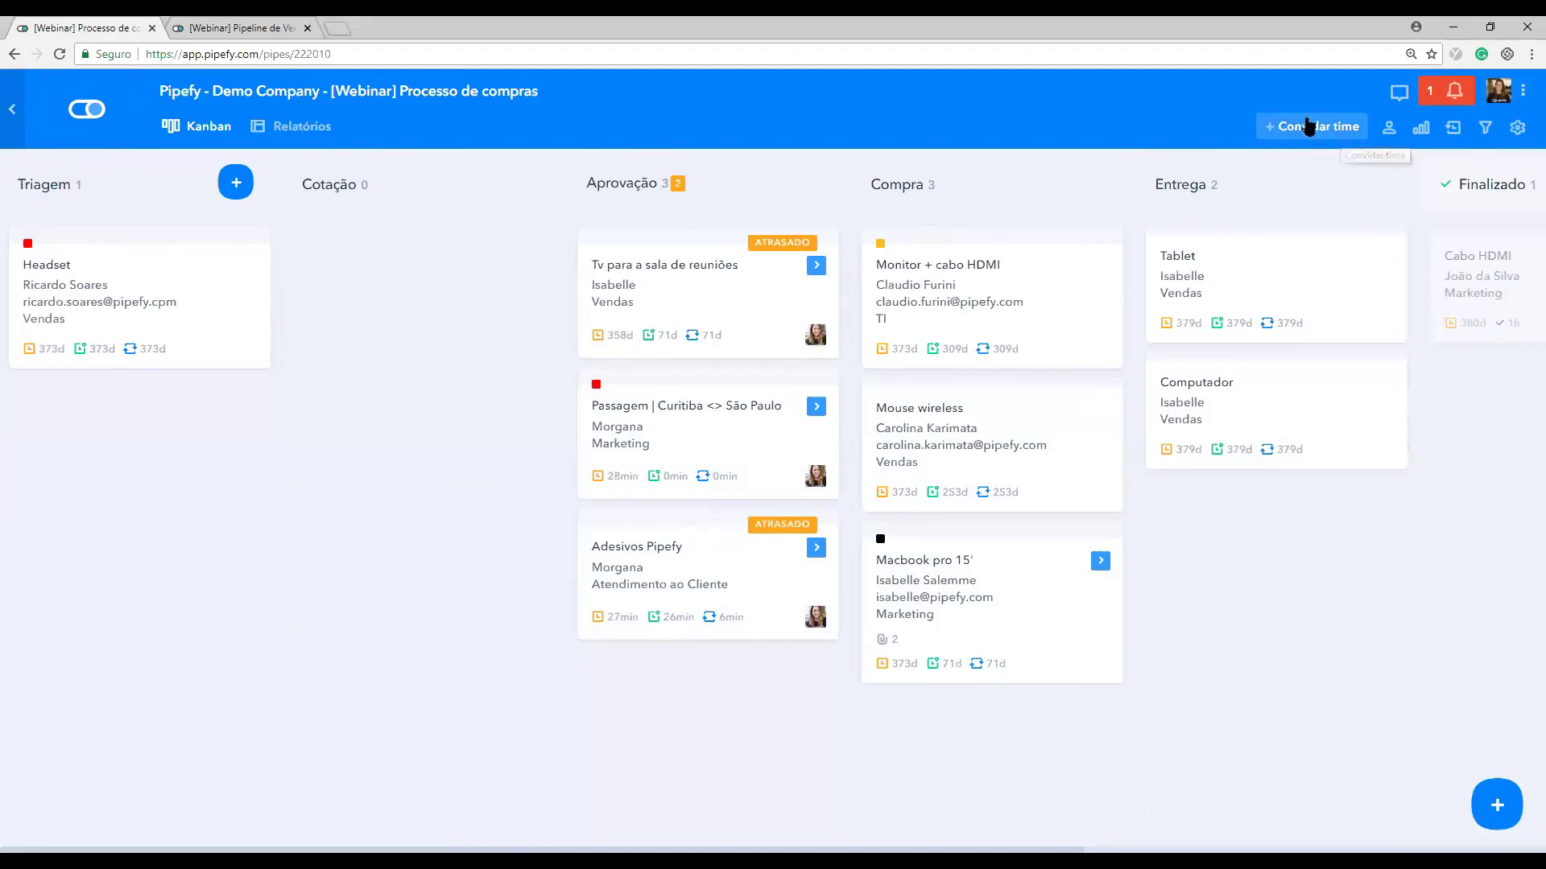
Step: Review the pipe's members and their permission roles, then return to the board
{"action": "left_click", "coordinate": [1390, 131]}
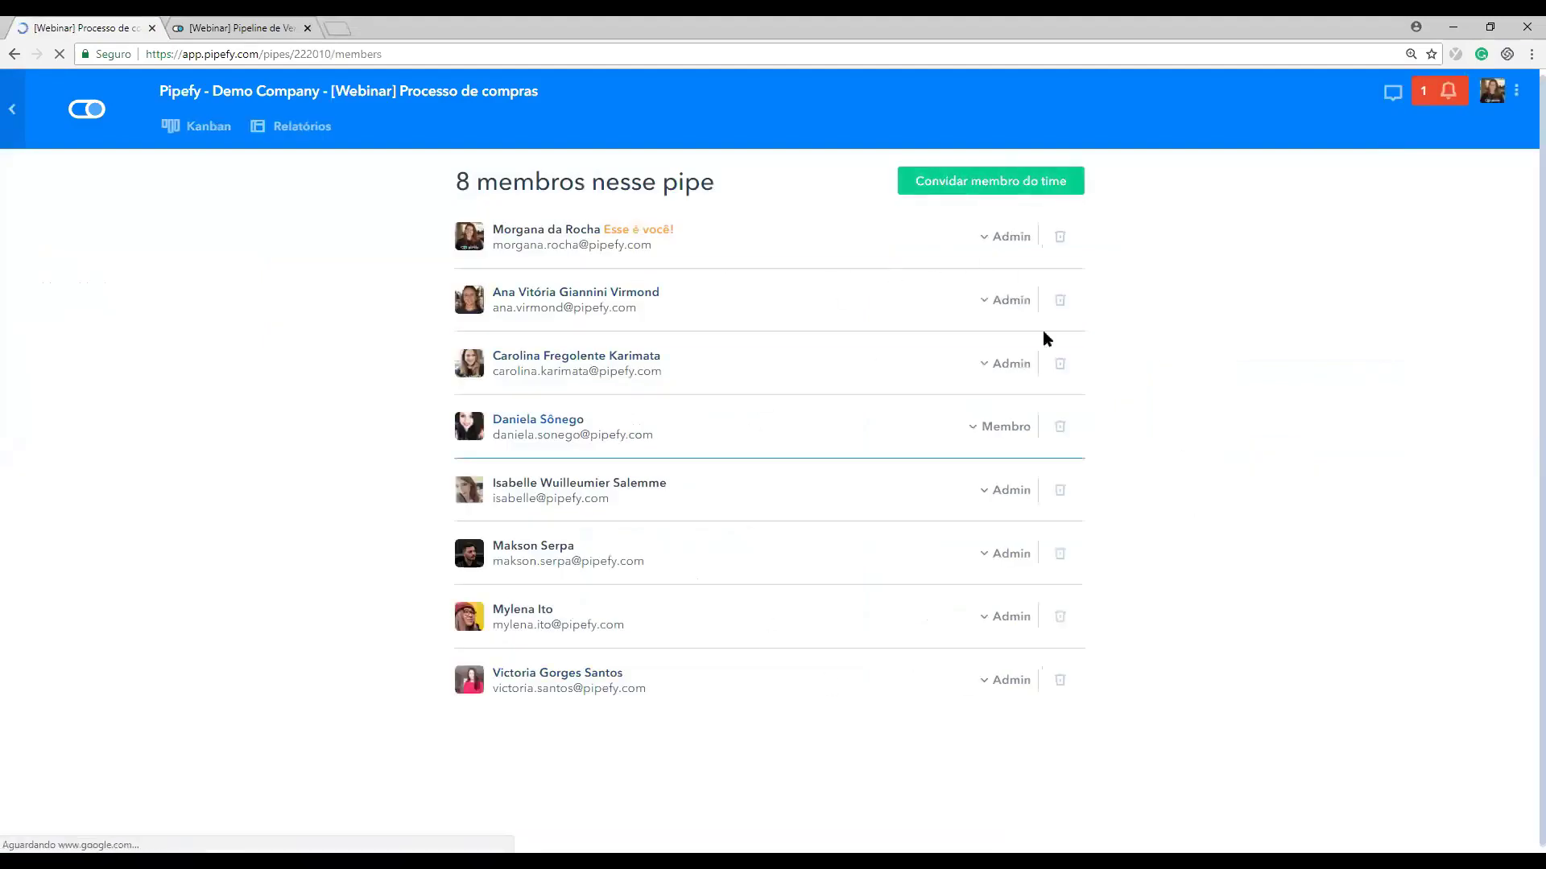
{"action": "left_click", "coordinate": [1003, 237]}
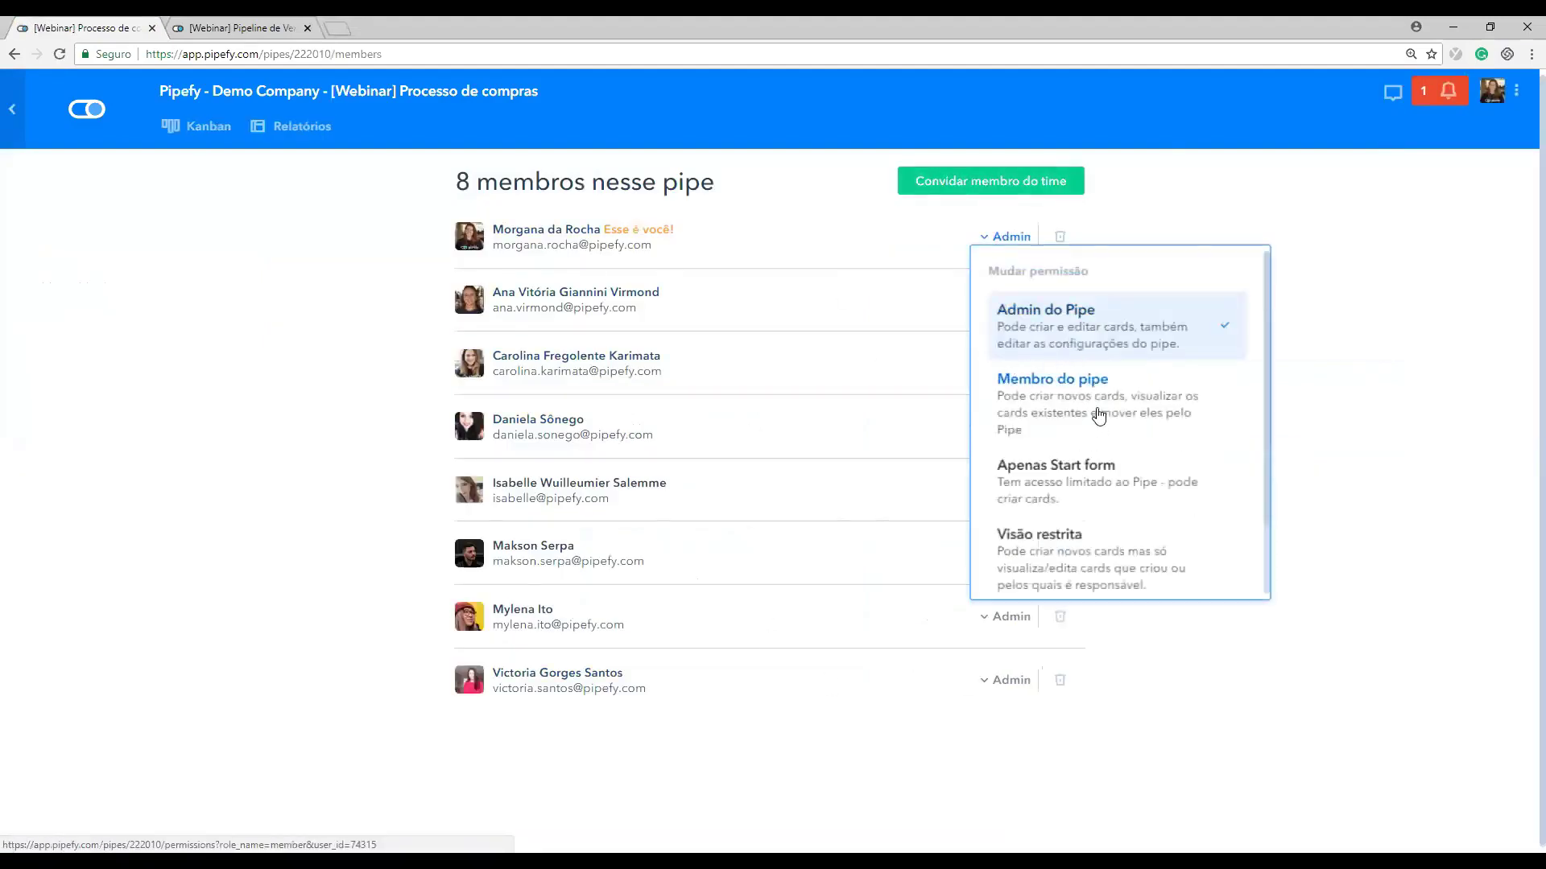
{"action": "scroll", "coordinate": [1091, 414], "scroll_direction": "down", "scroll_amount": 1}
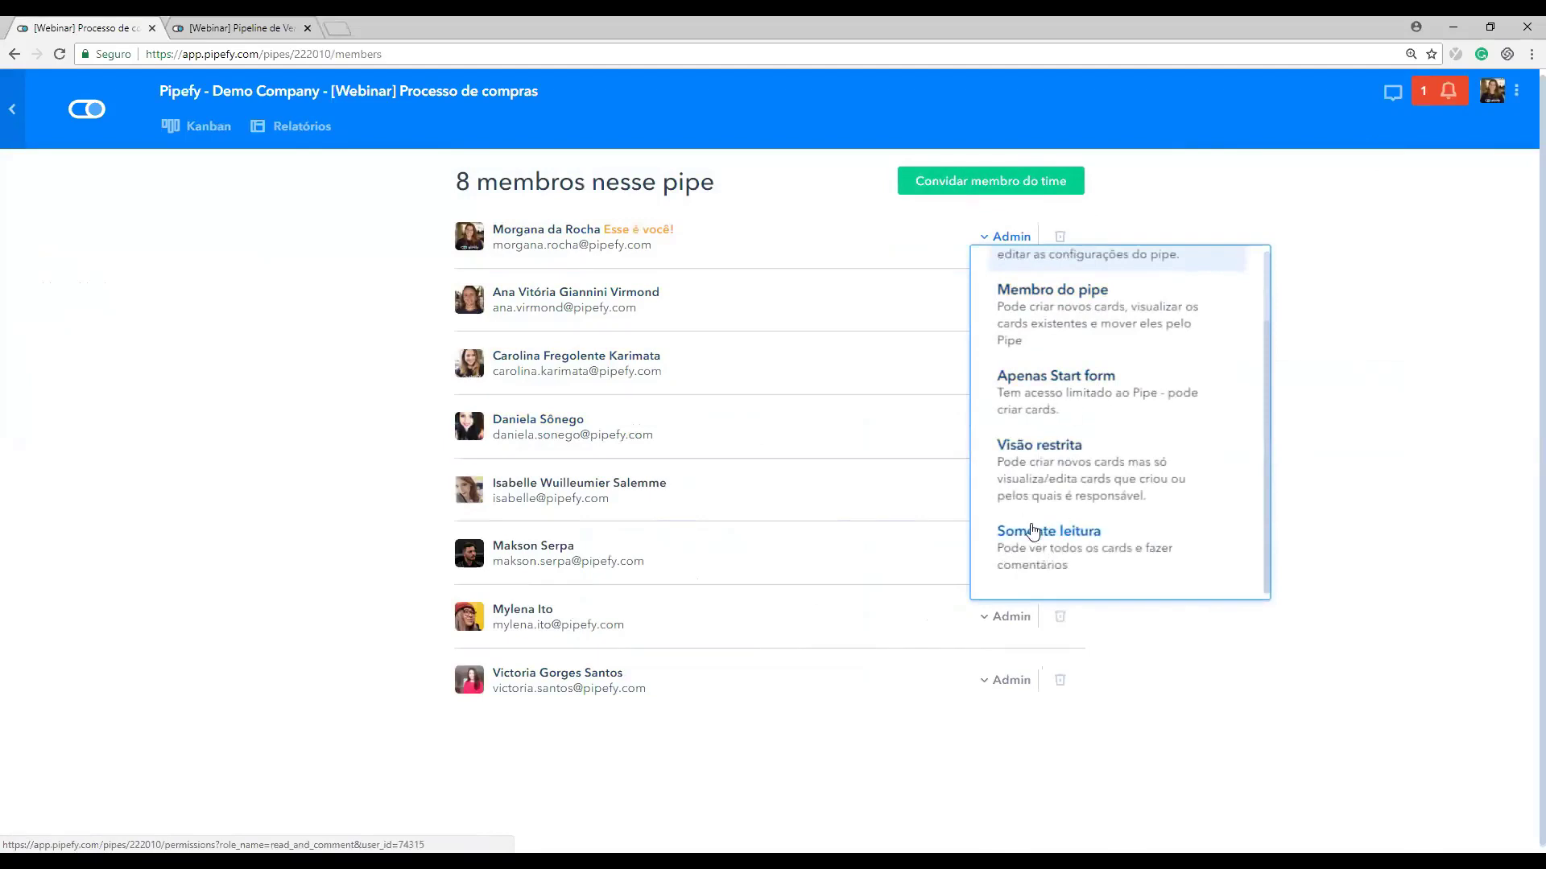
{"action": "left_click", "coordinate": [73, 111]}
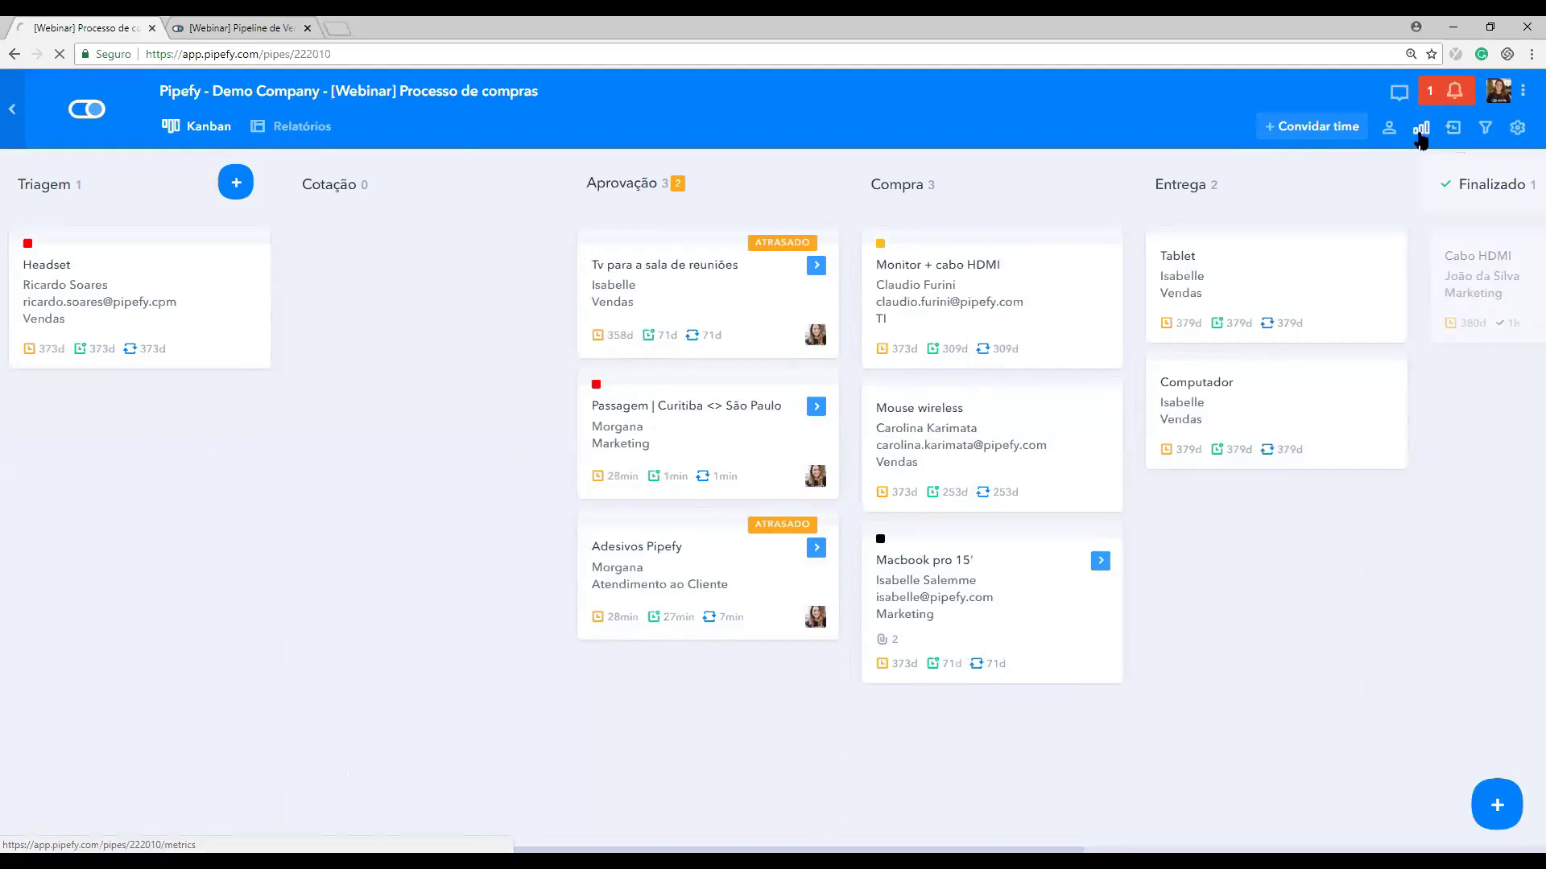
Step: Scroll through the Métricas dashboard, go back to the board, and show the Atividades feed
{"action": "left_click", "coordinate": [1420, 133]}
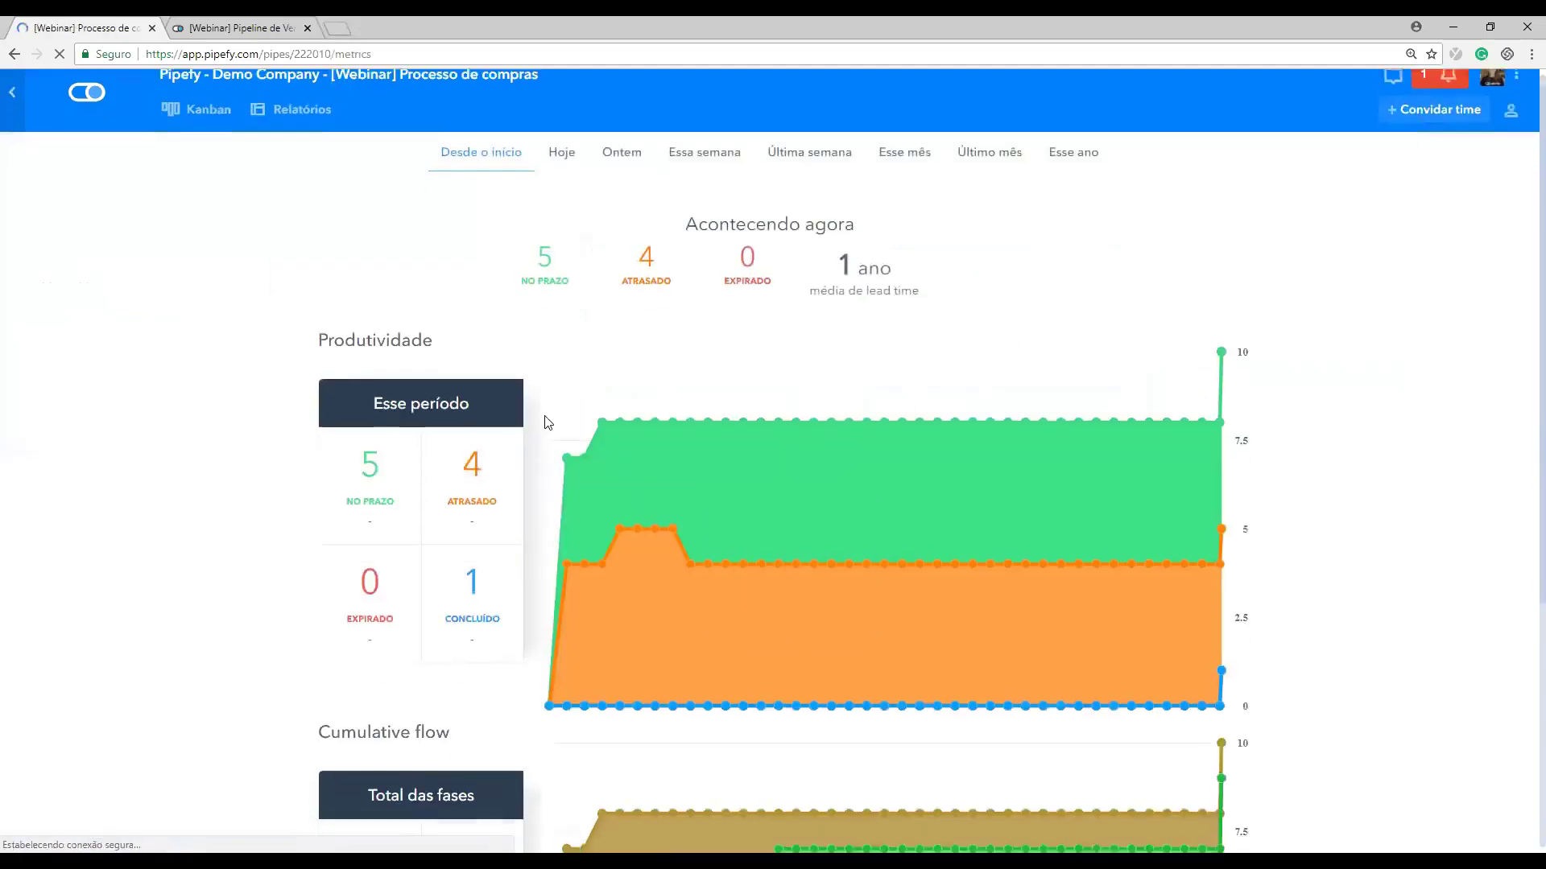
{"action": "scroll", "coordinate": [544, 421], "scroll_direction": "down", "scroll_amount": 3}
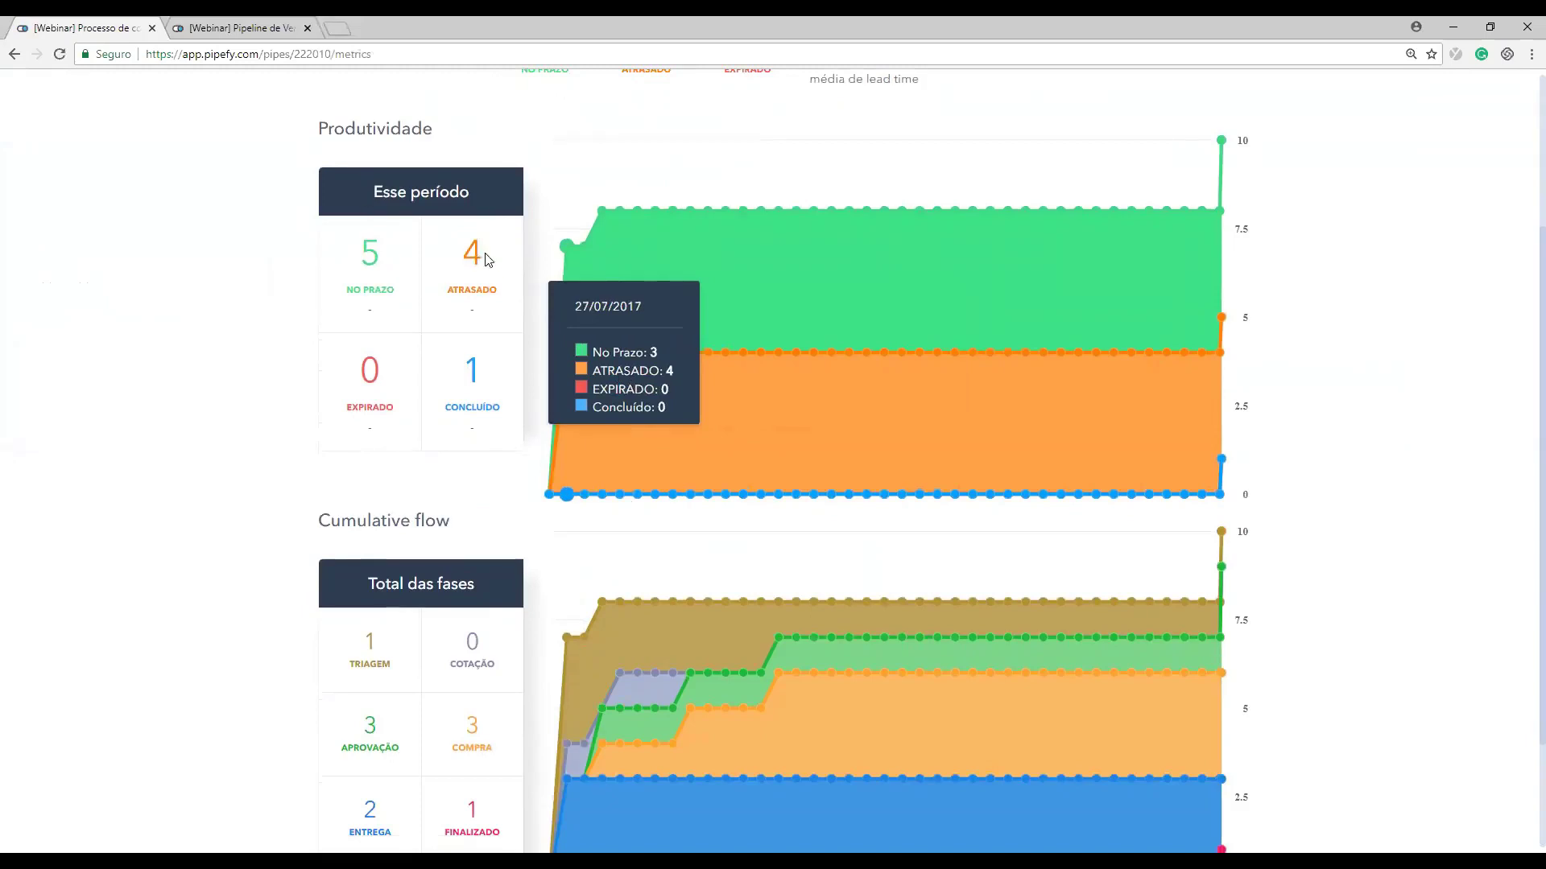
{"action": "scroll", "coordinate": [386, 425], "scroll_direction": "down", "scroll_amount": 2}
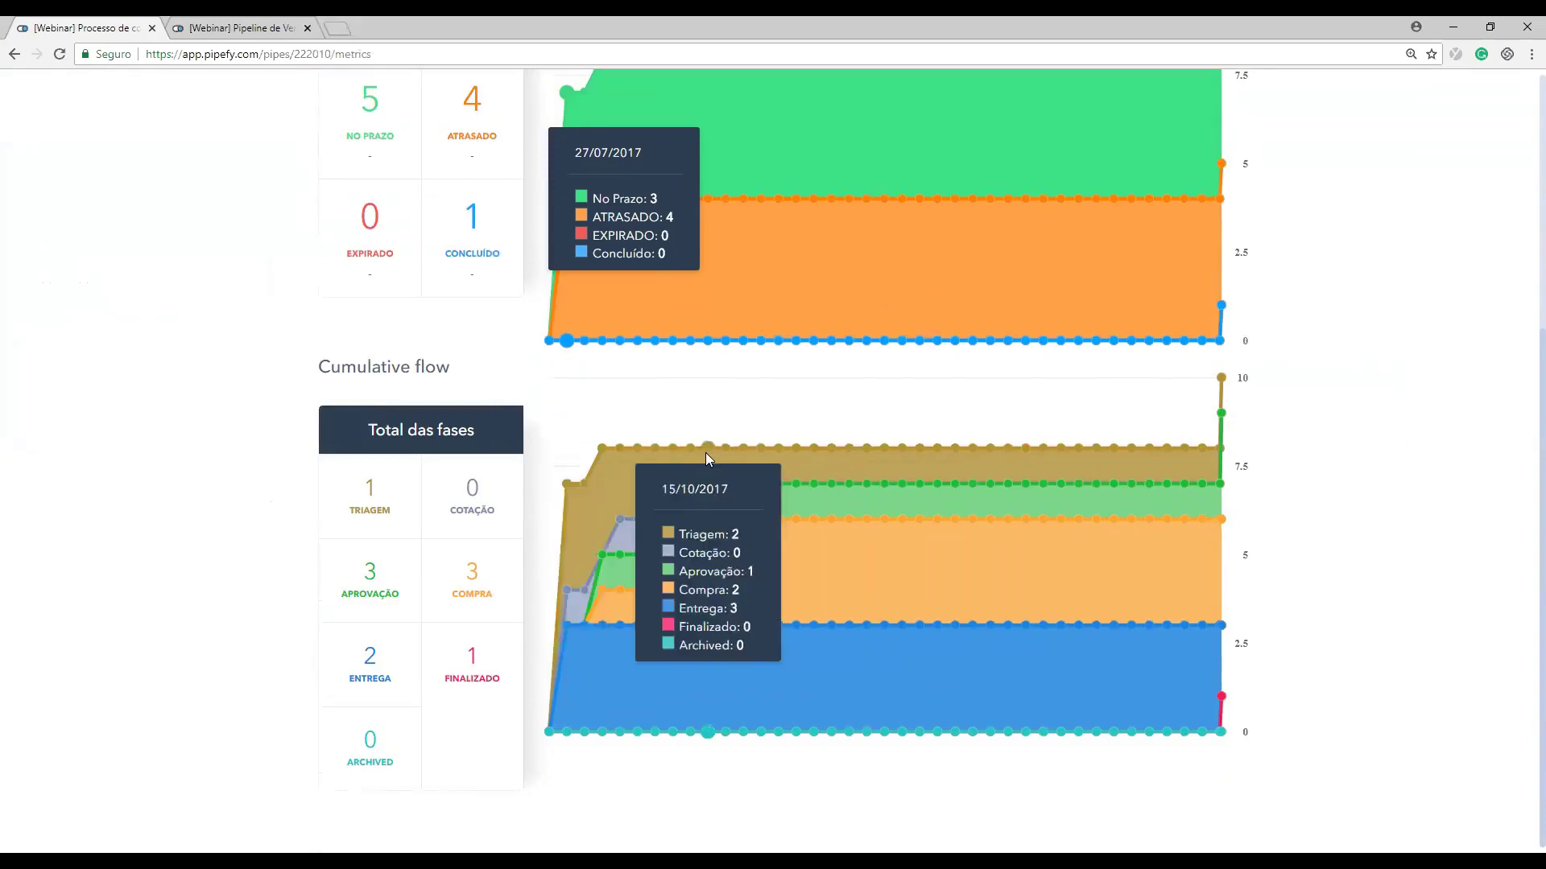
{"action": "key", "text": "F5"}
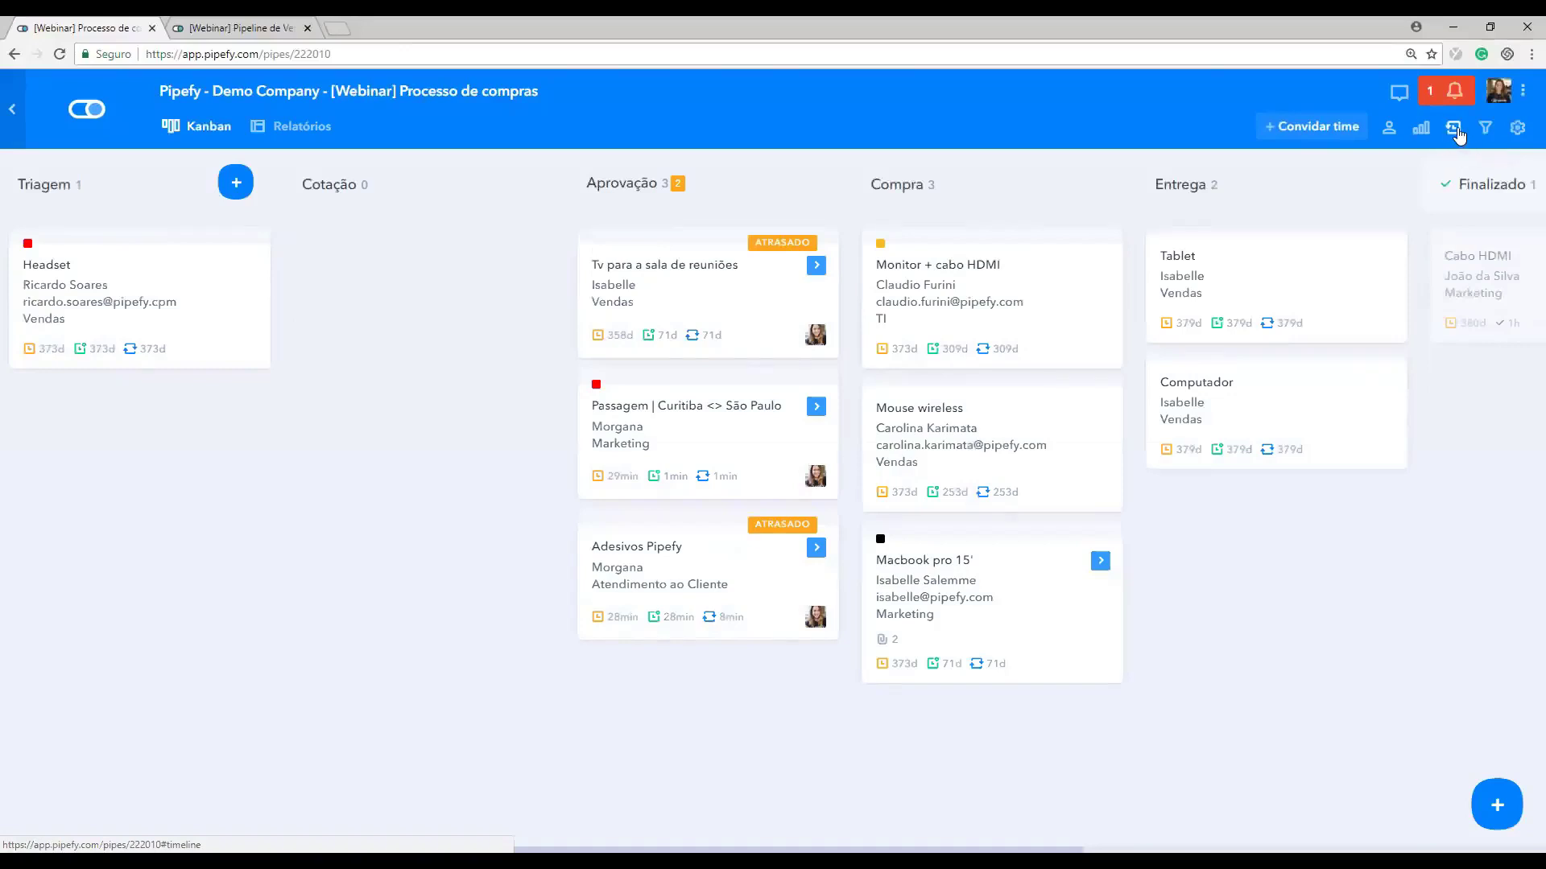
{"action": "left_click", "coordinate": [1456, 133]}
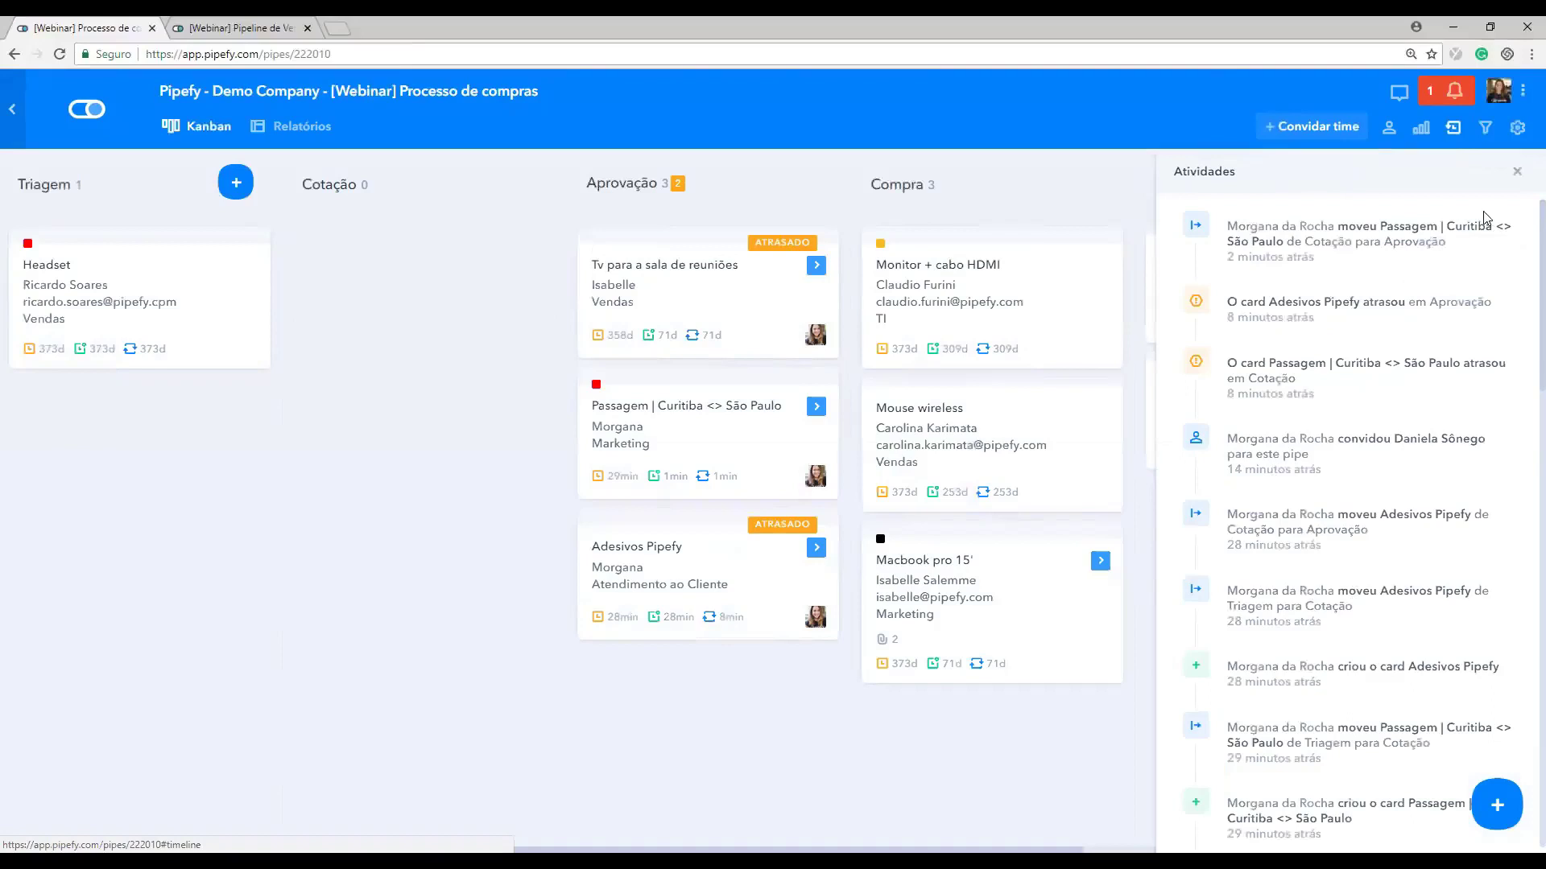
Step: Close Atividades, peek at the filter and settings panels, then switch to the Pipeline de Vendas tab
{"action": "left_click", "coordinate": [1517, 177]}
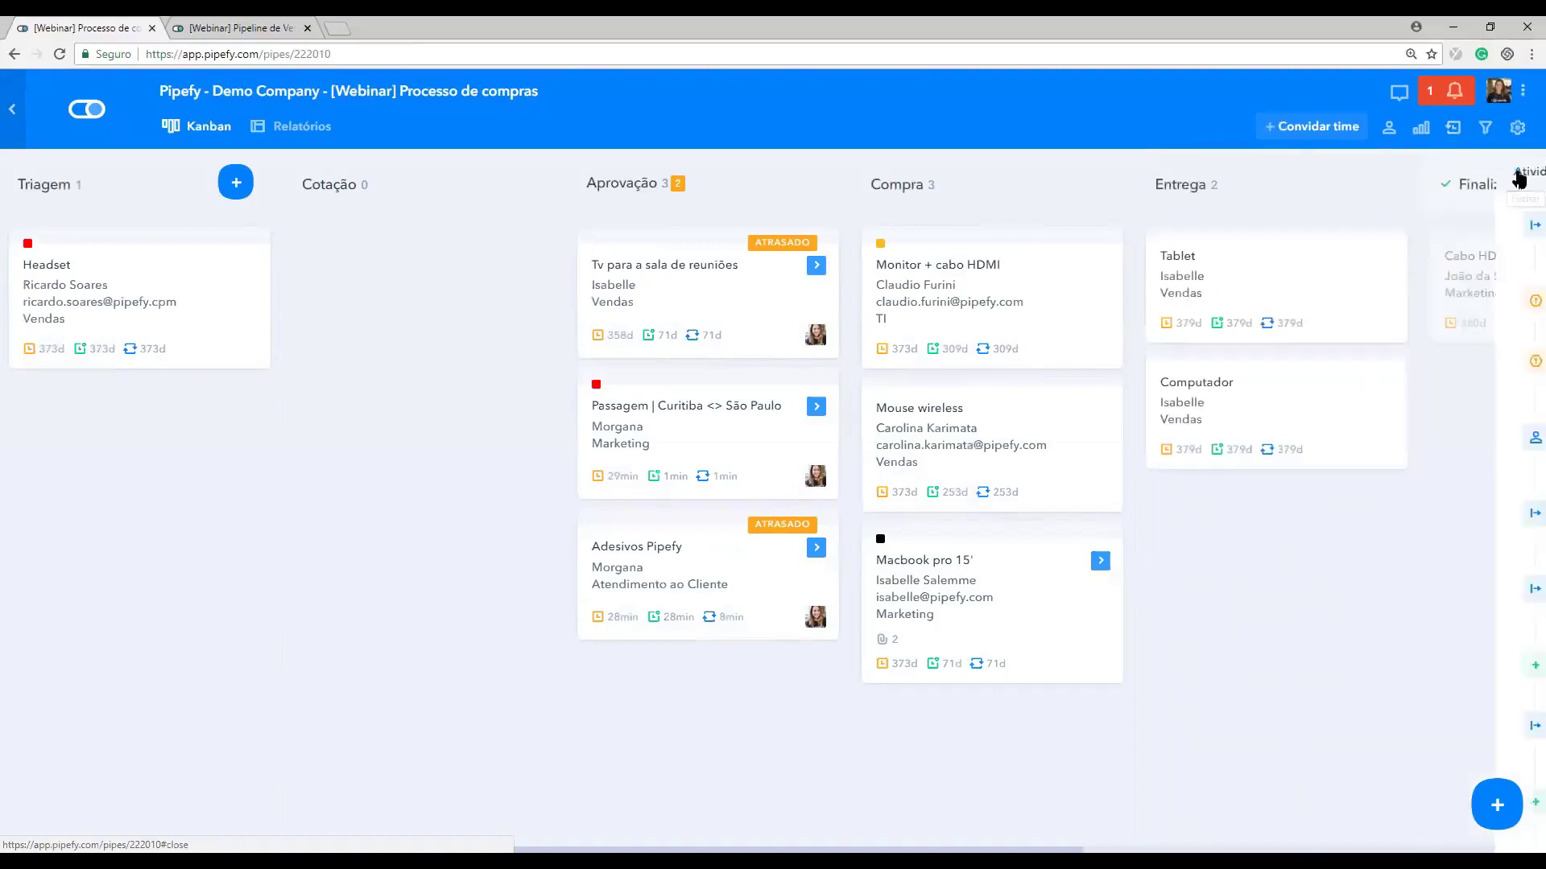
{"action": "left_click", "coordinate": [1479, 134]}
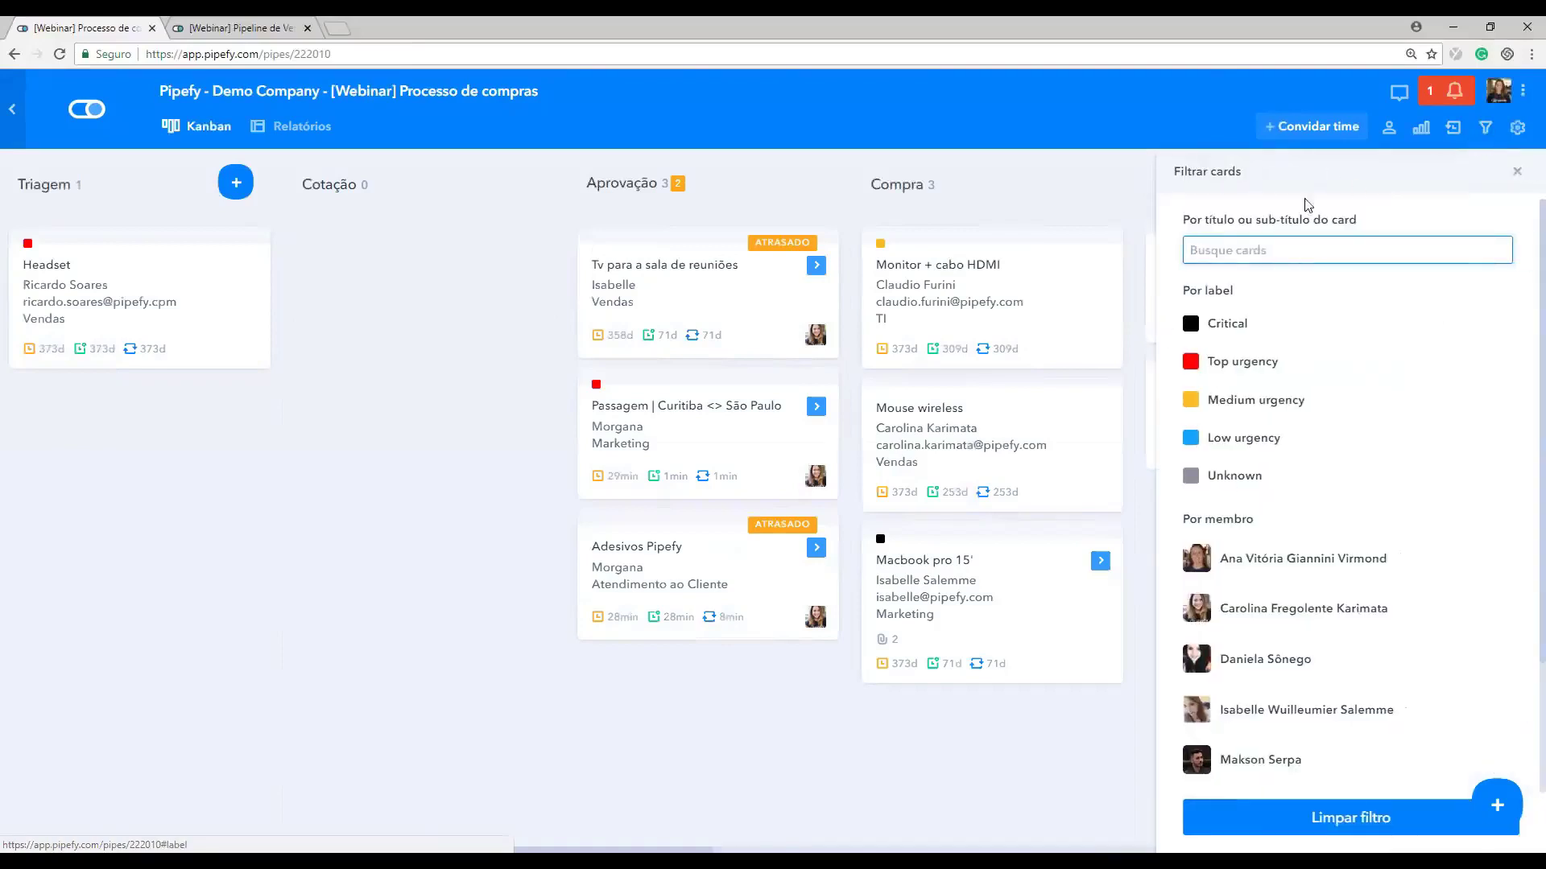
{"action": "left_click", "coordinate": [1516, 171]}
{"action": "left_click", "coordinate": [1520, 138]}
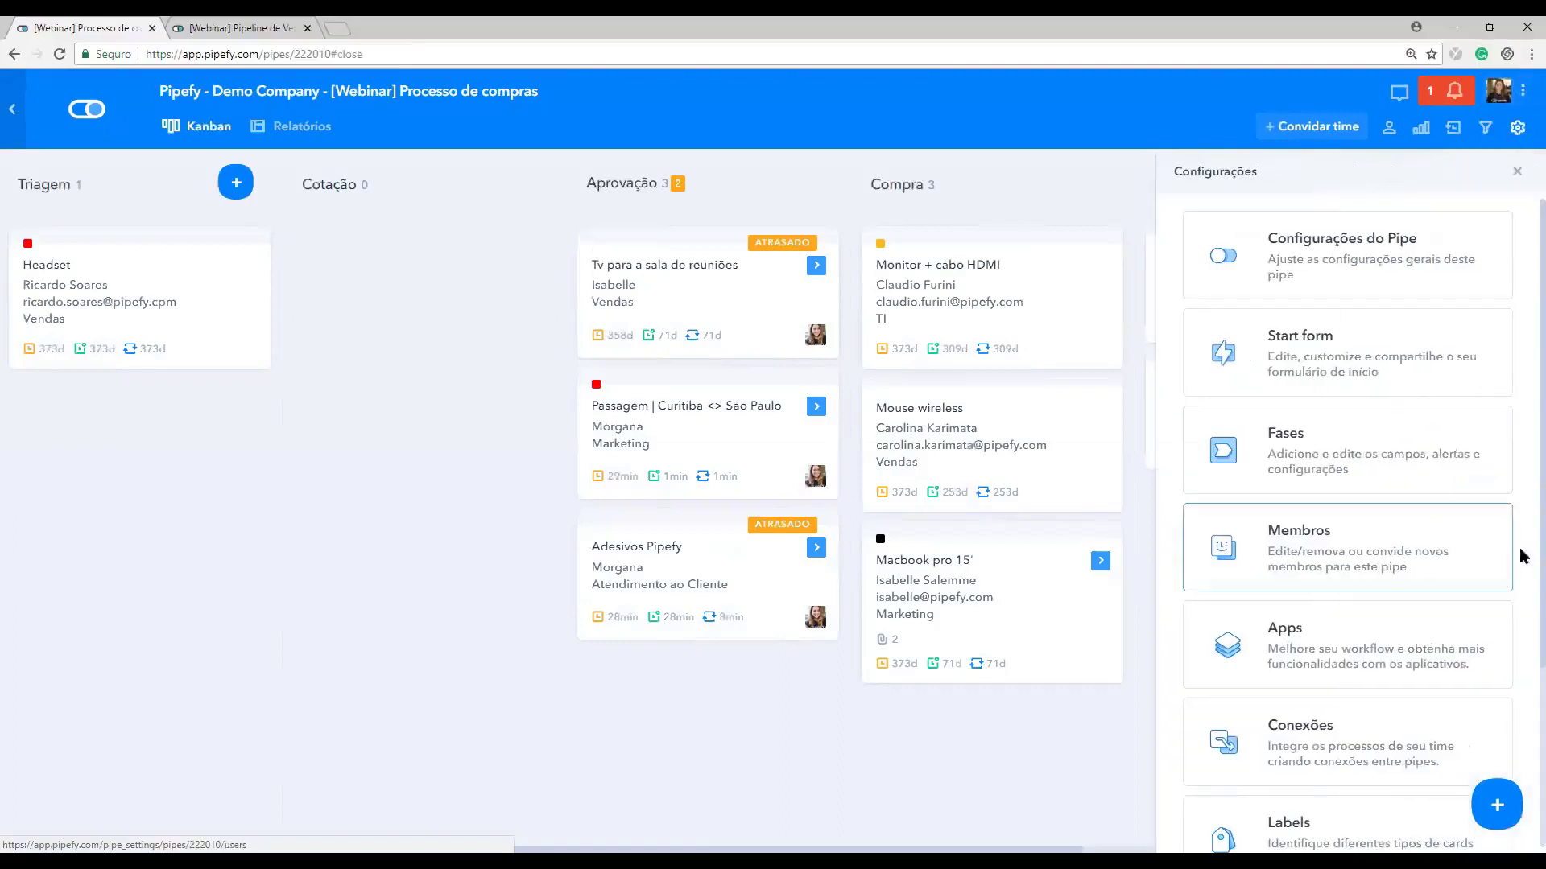
{"action": "left_click", "coordinate": [1516, 171]}
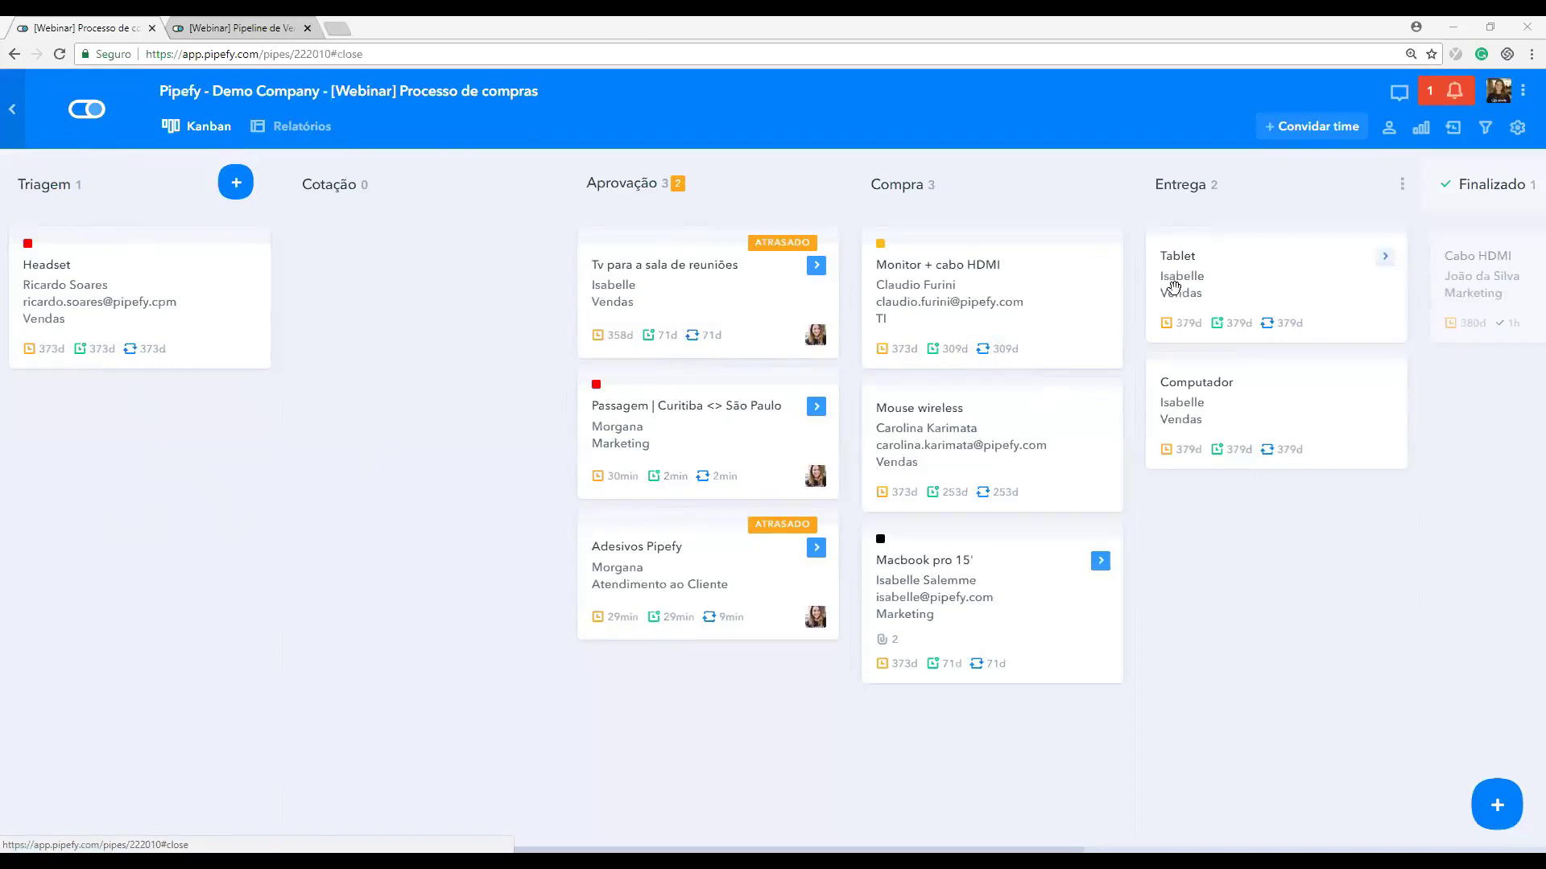
{"action": "key", "text": "ctrl+Tab"}
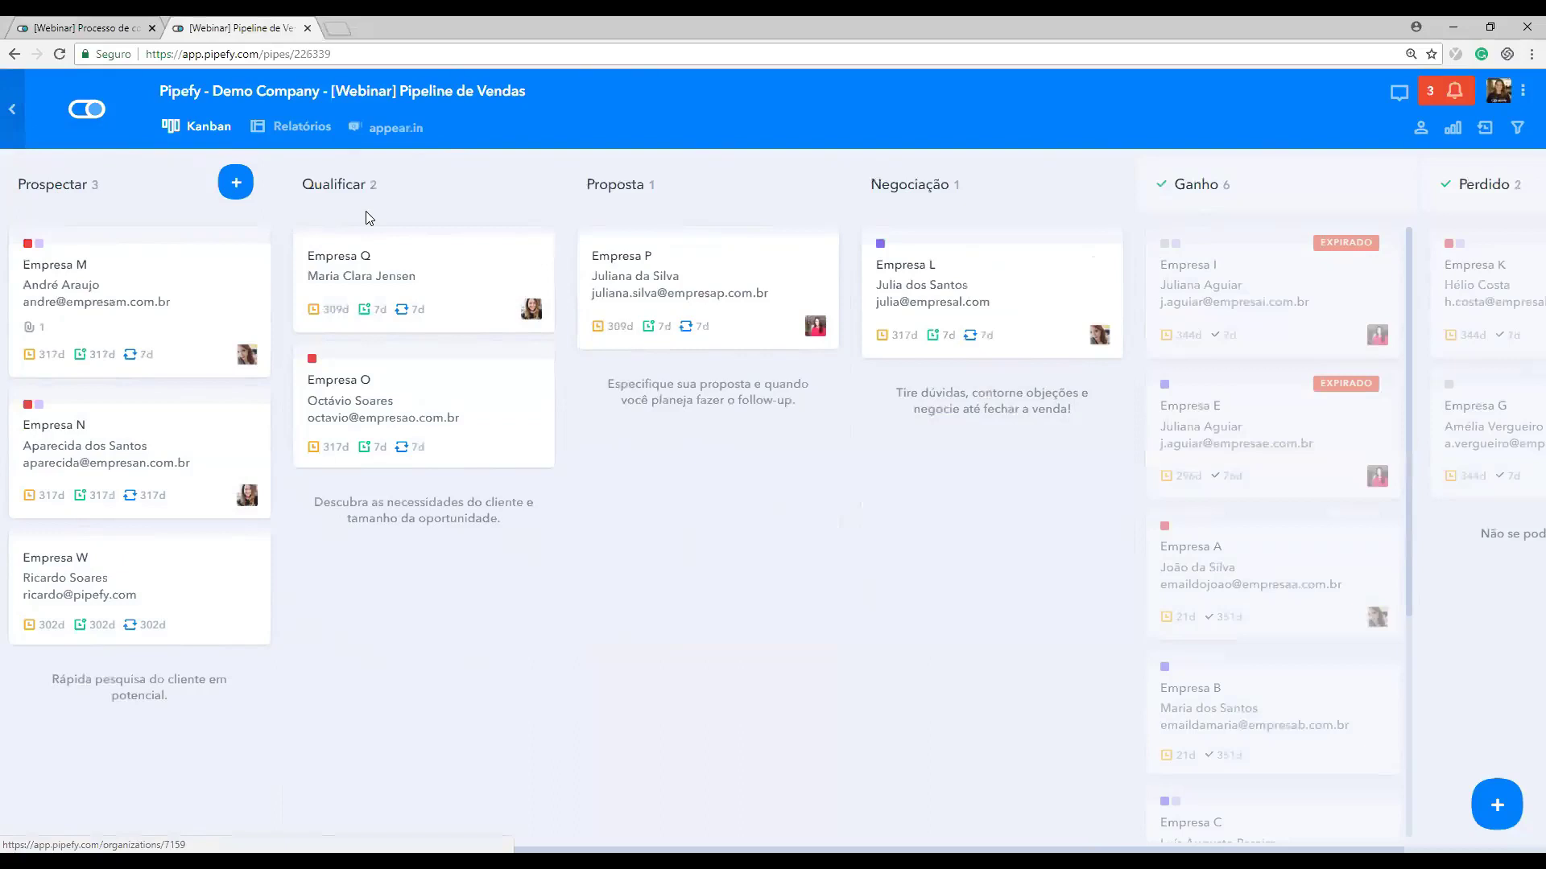
Step: Return to the Processo de compras tab, scroll the board to Archived and back, then revisit both tabs
{"action": "left_click", "coordinate": [87, 27]}
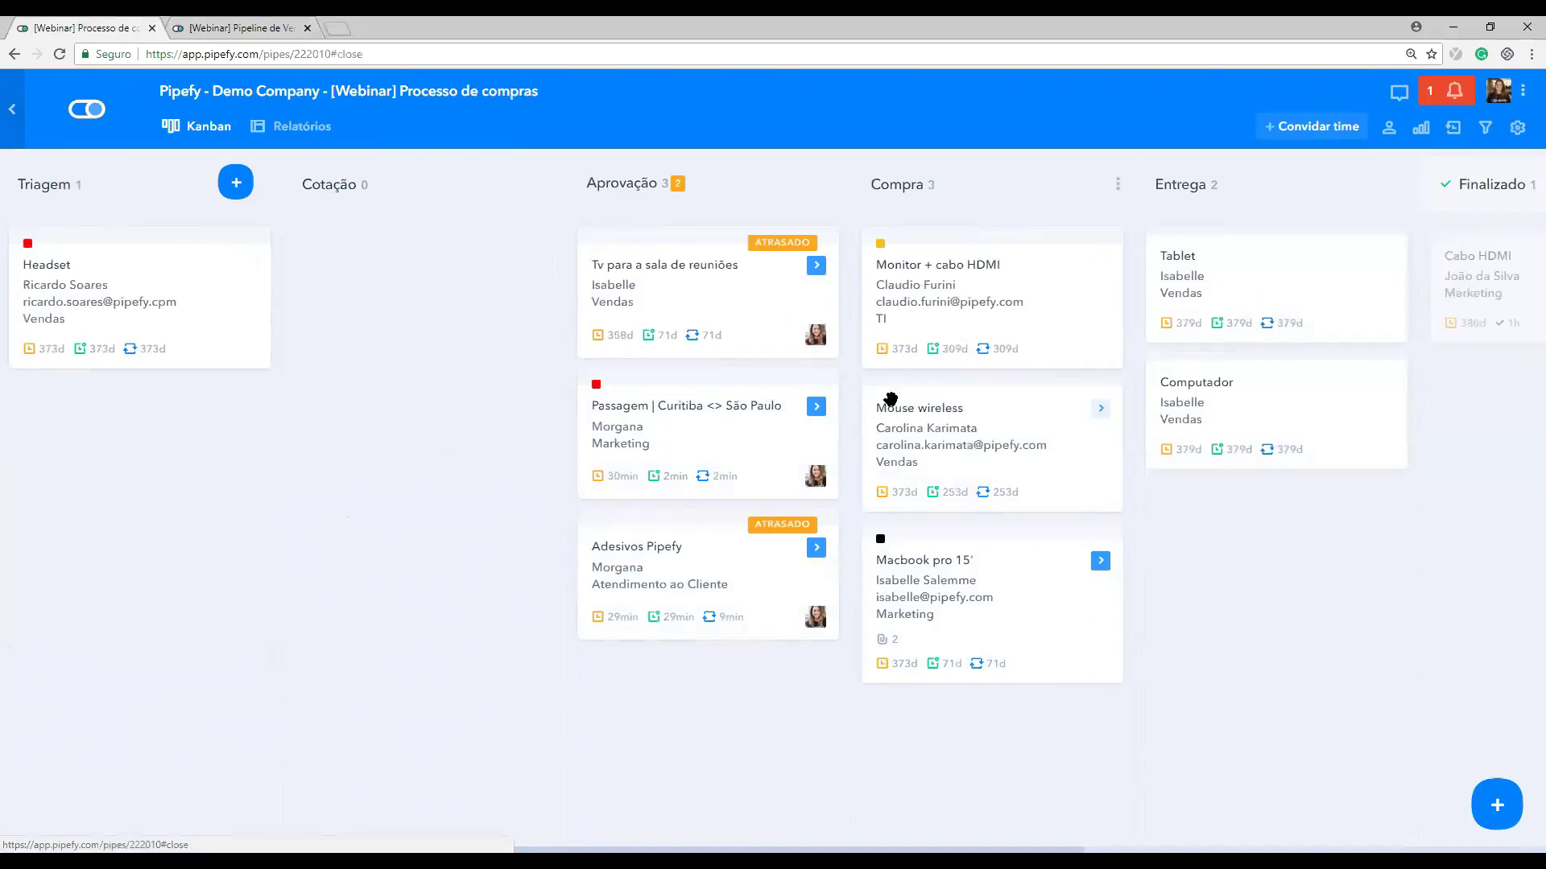
{"action": "scroll", "coordinate": [891, 399], "scroll_direction": "right", "scroll_amount": 1}
{"action": "scroll", "coordinate": [890, 399], "scroll_direction": "right", "scroll_amount": 5}
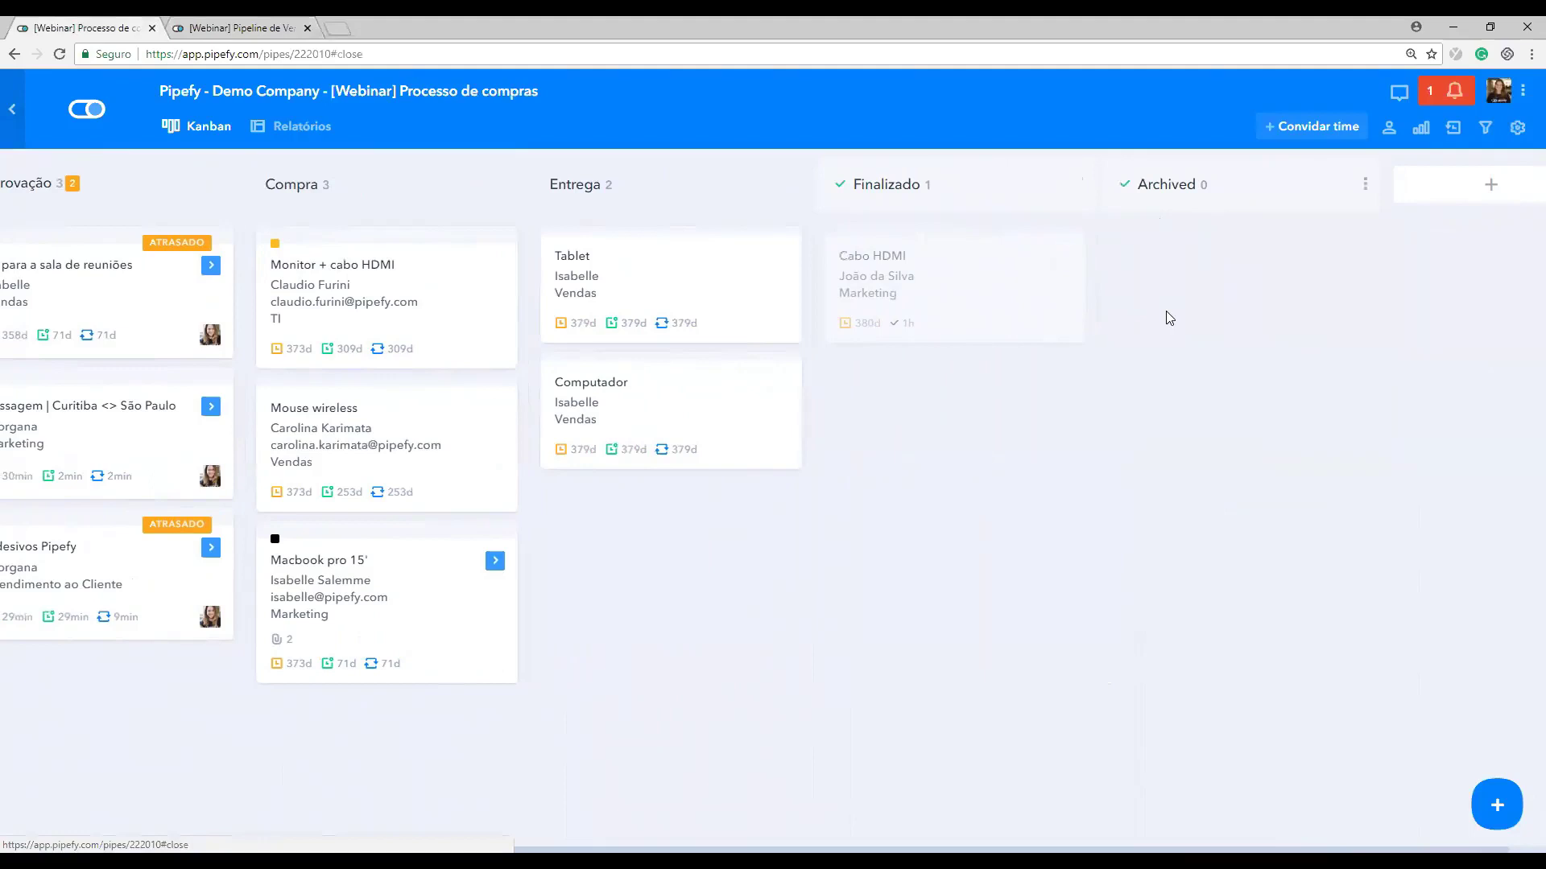
{"action": "scroll", "coordinate": [355, 414], "scroll_direction": "left", "scroll_amount": 5}
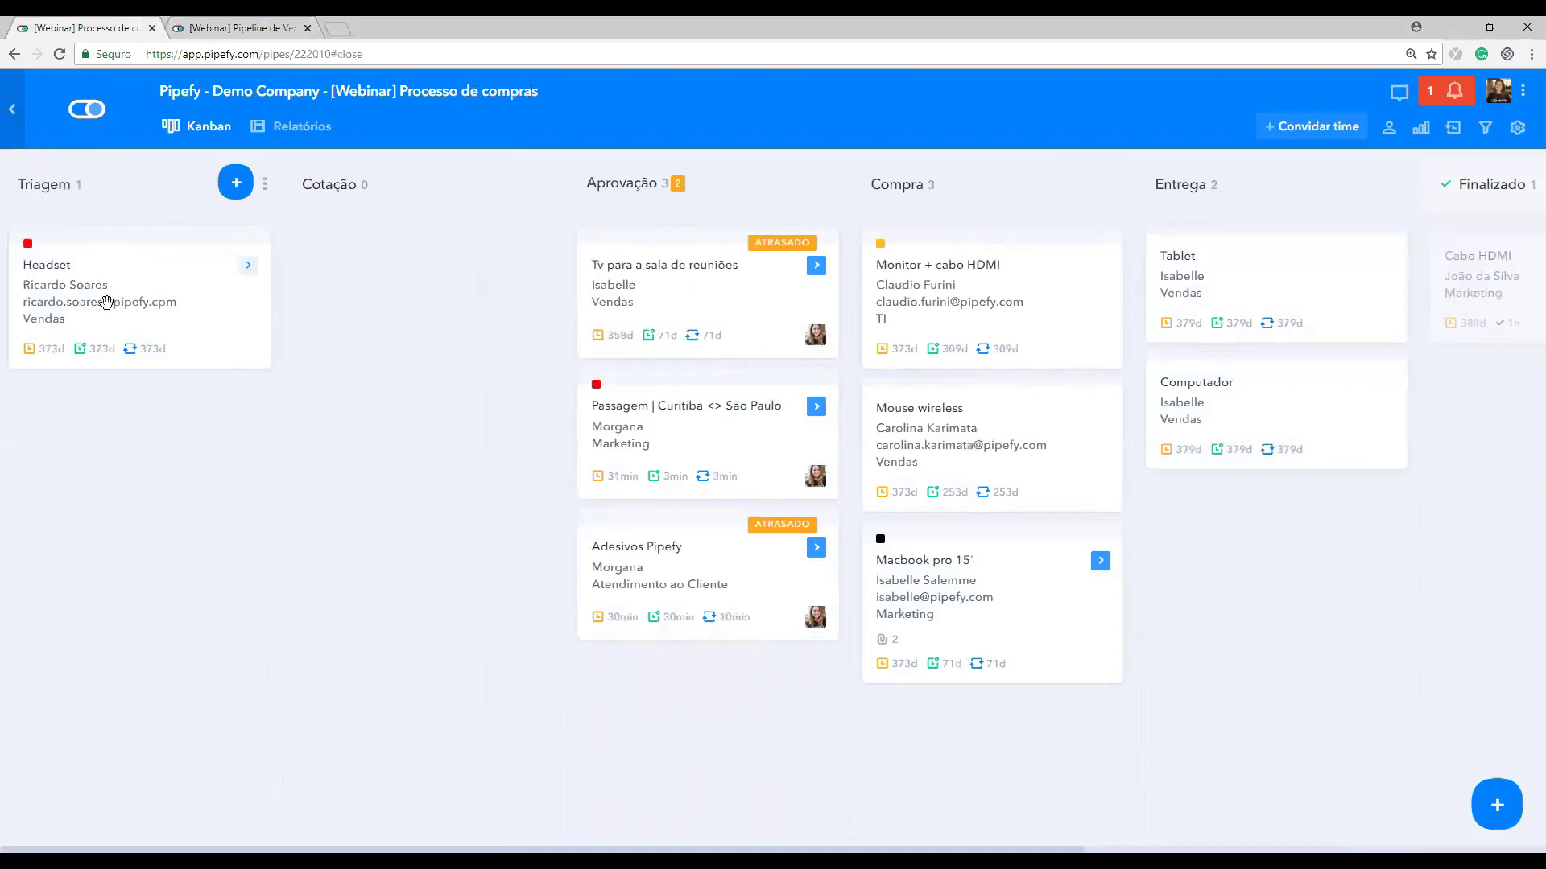
{"action": "key", "text": "ctrl+Tab"}
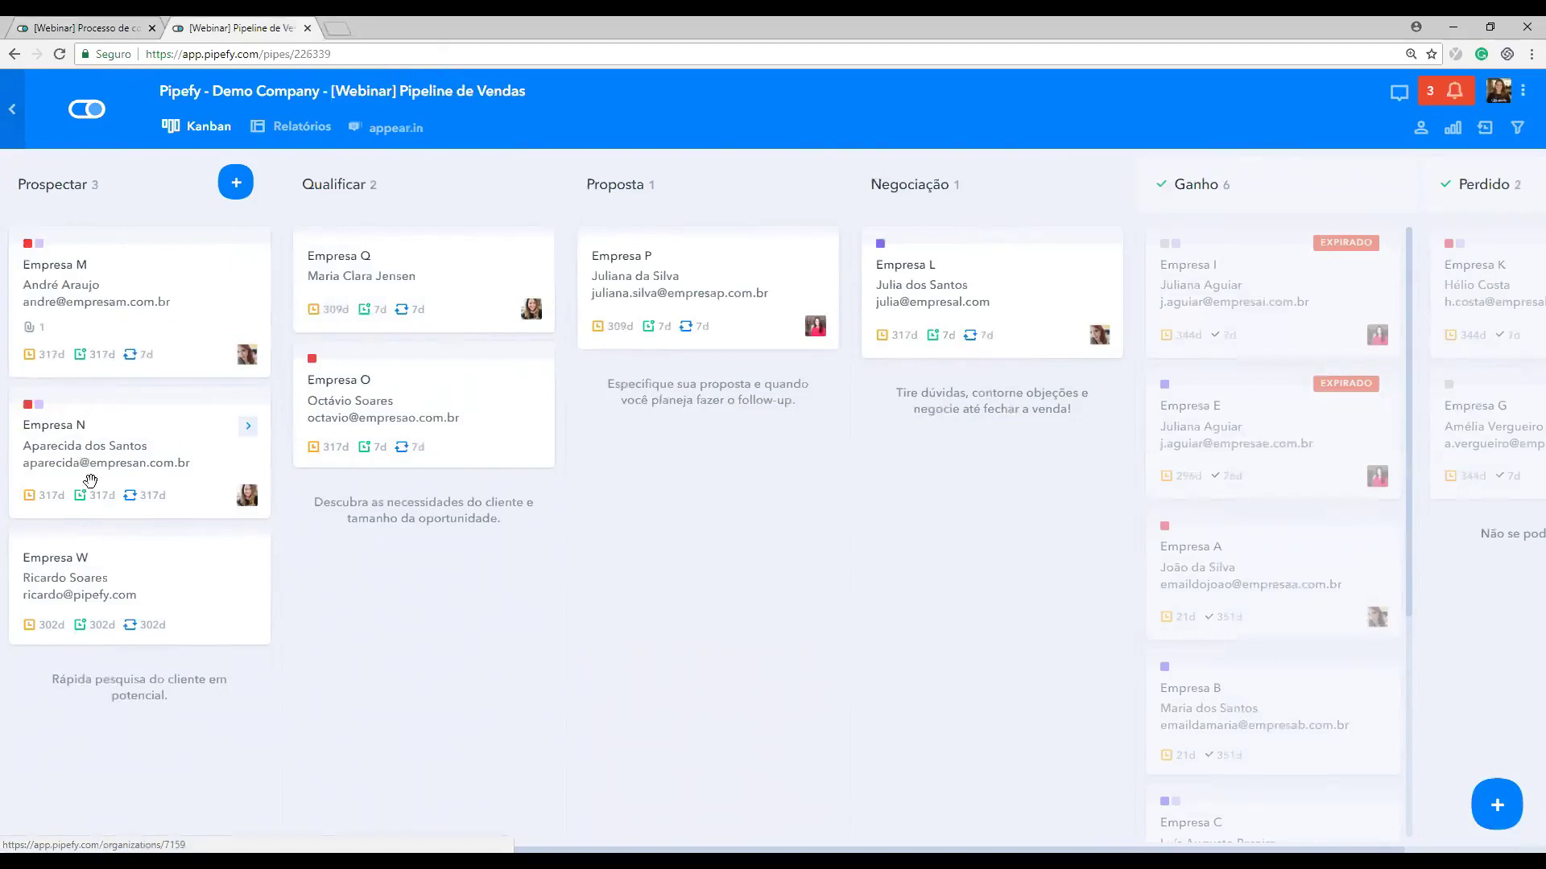
{"action": "left_click", "coordinate": [94, 20]}
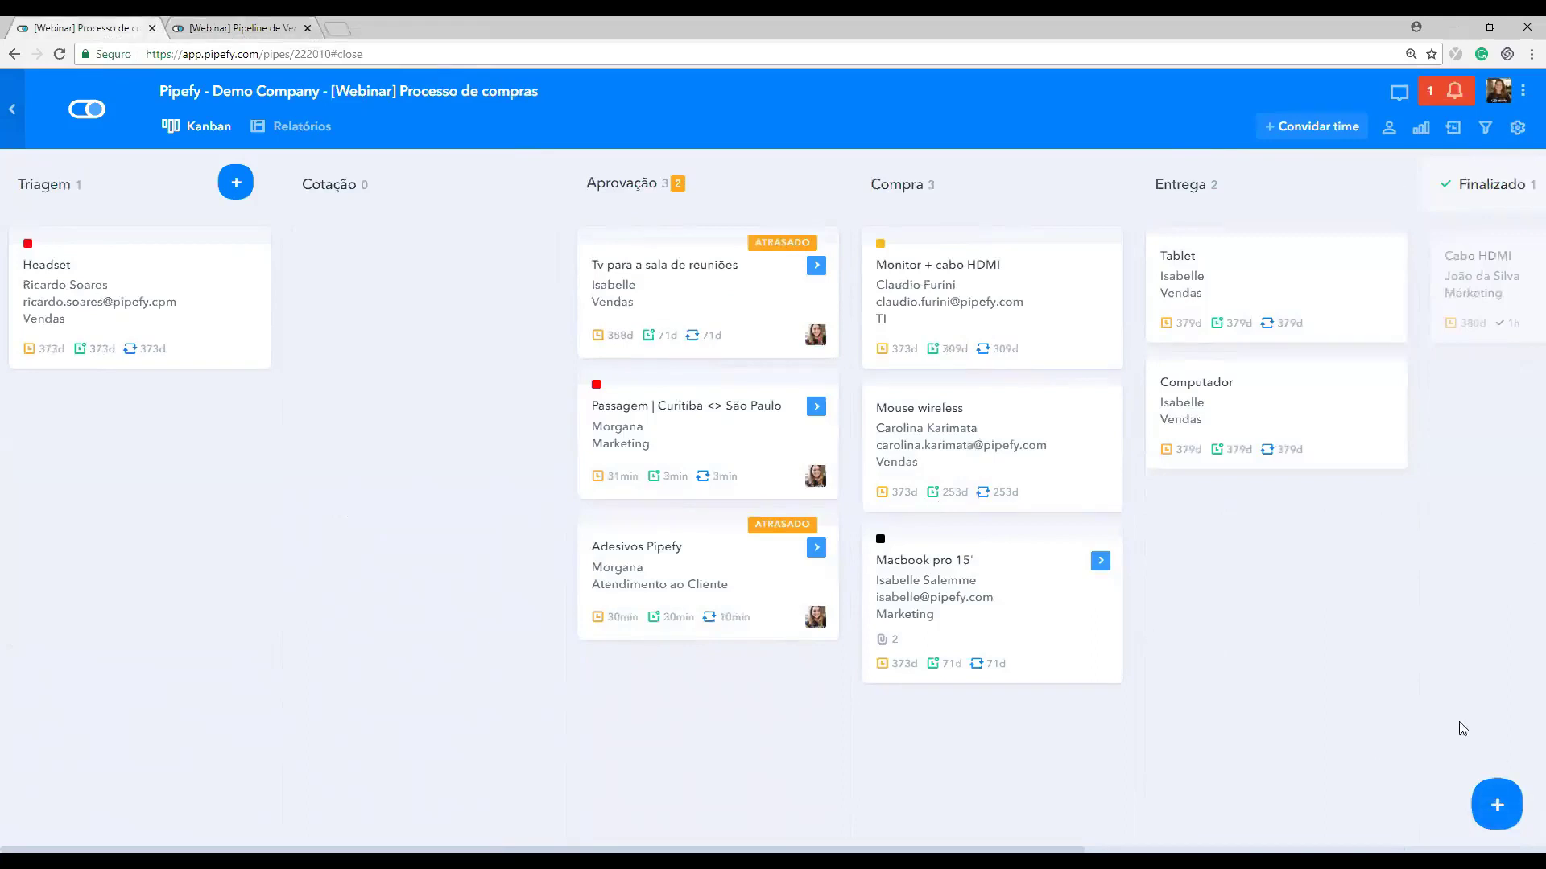
Step: Copy the purchase request start form's public link and load it in a new tab
{"action": "left_click", "coordinate": [1497, 805]}
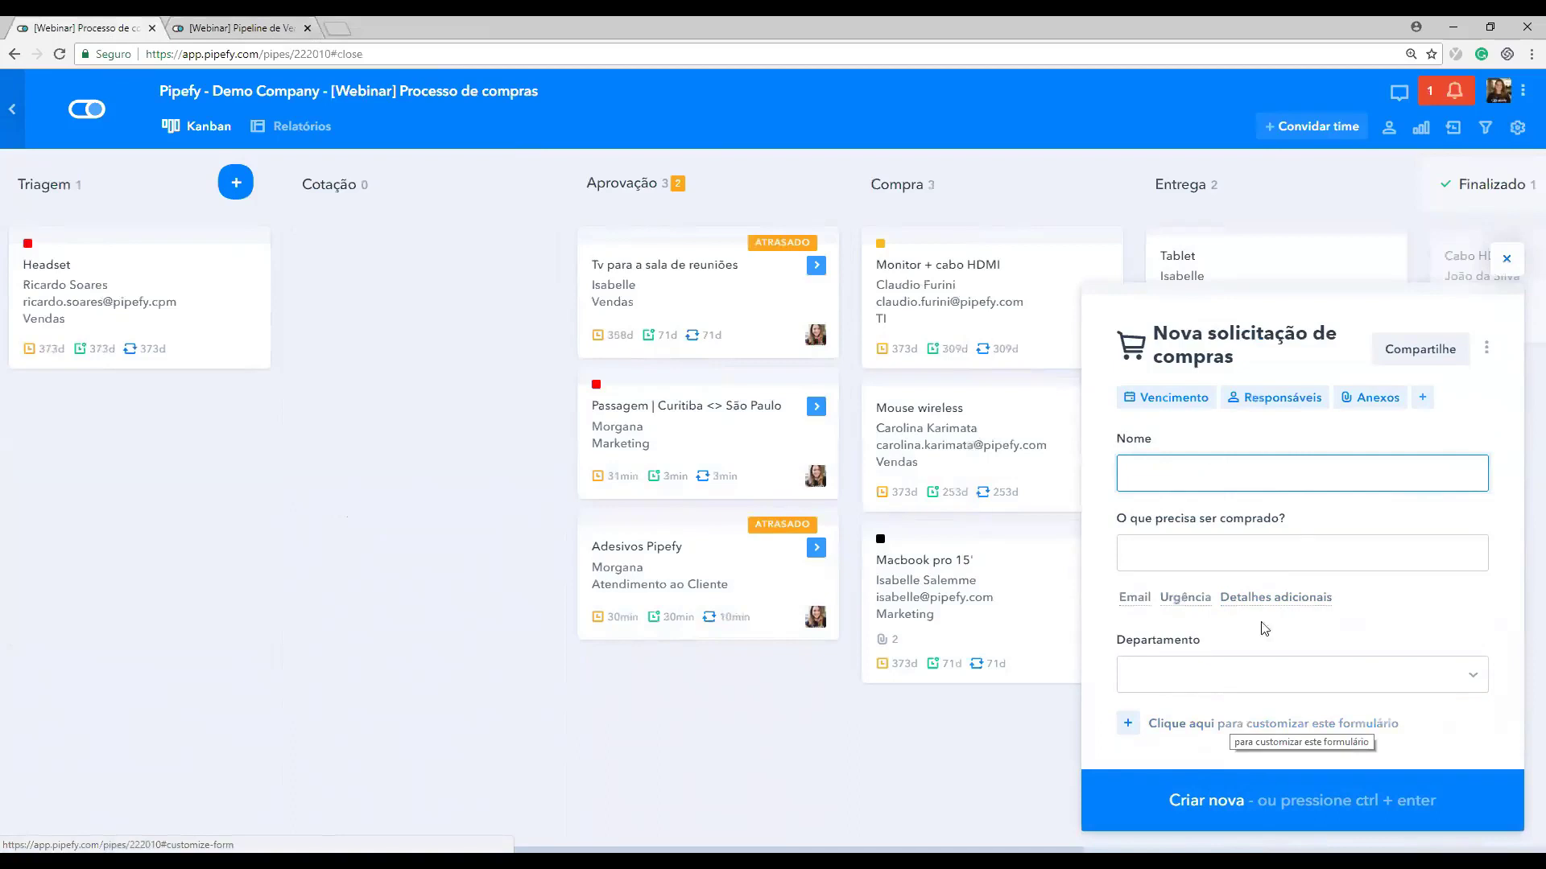
{"action": "left_click", "coordinate": [1405, 351]}
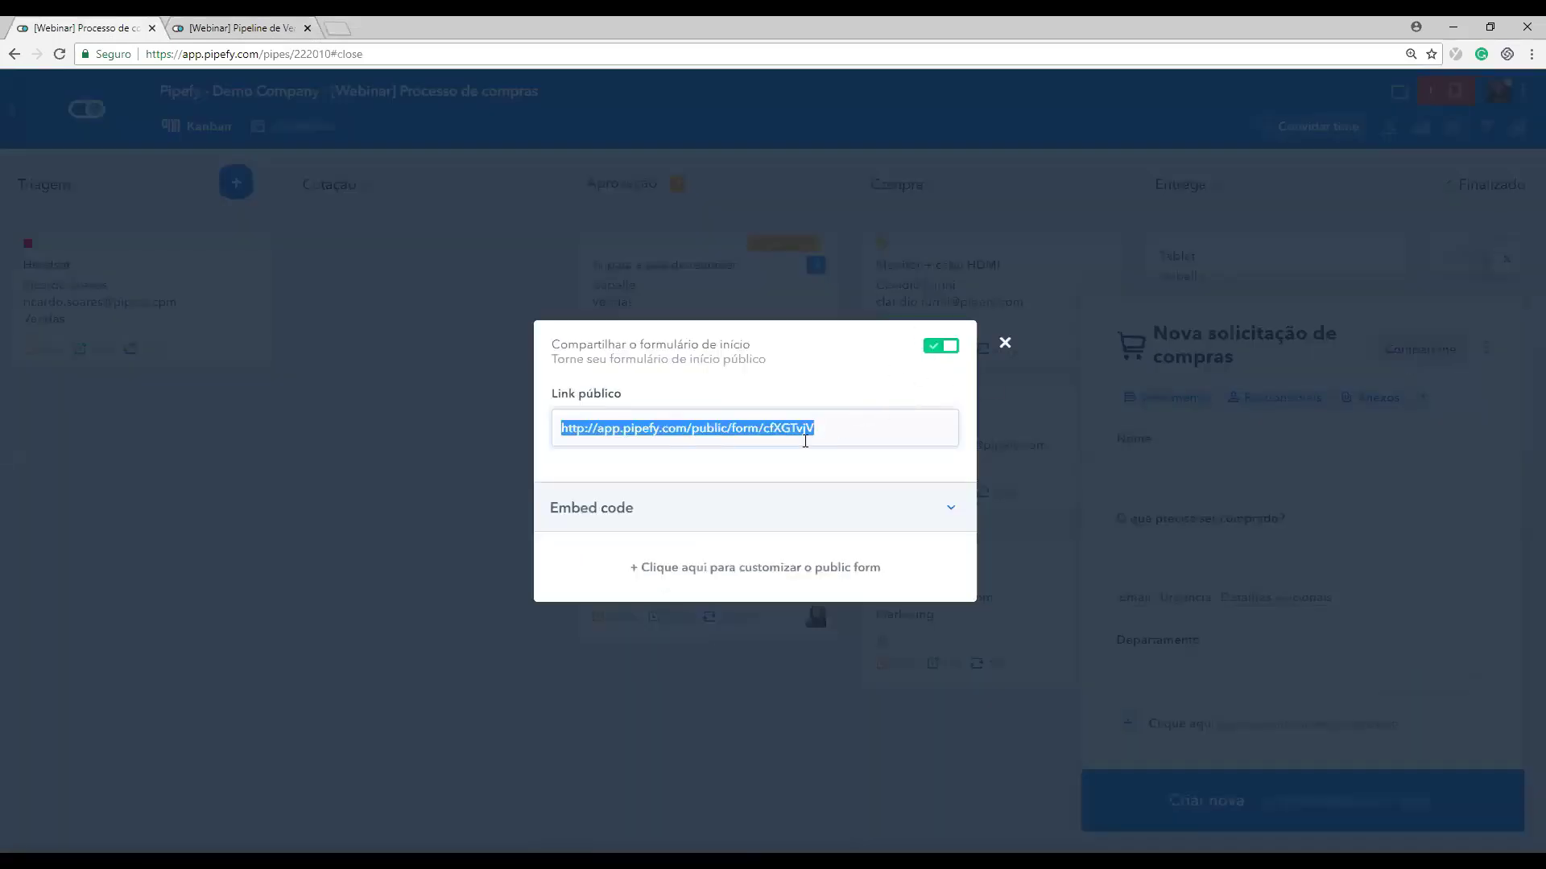
{"action": "type", "text": "https://app.pipefy.com/public/form/cfXGTvjV"}
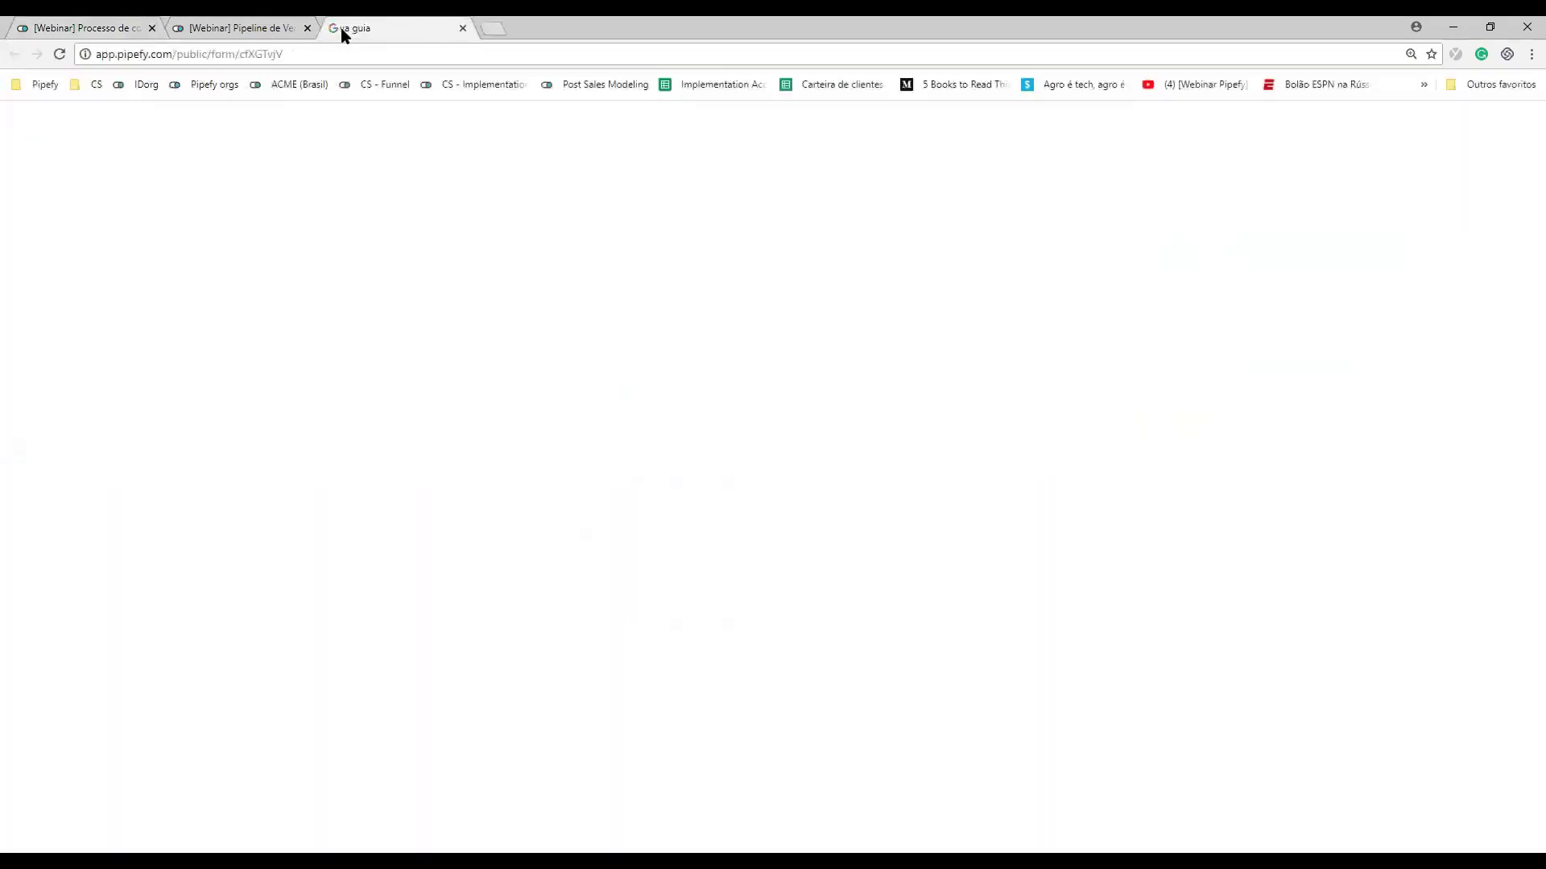
{"action": "key", "text": "Return"}
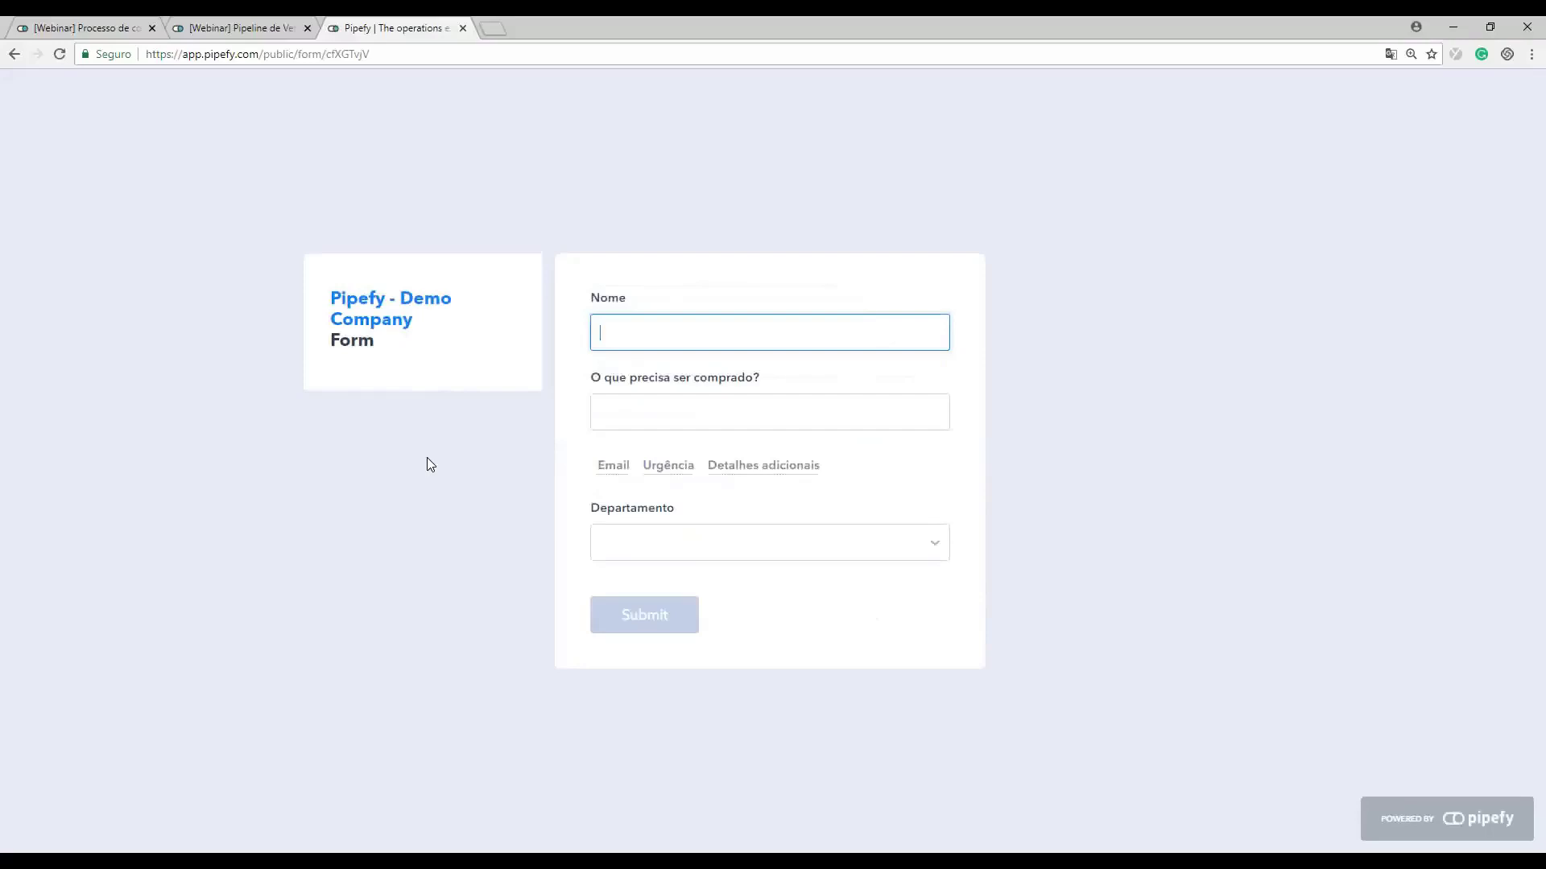
Step: Back on the purchasing pipe tab, close the sharing dialog and the new request panel
{"action": "key", "text": "ctrl+1"}
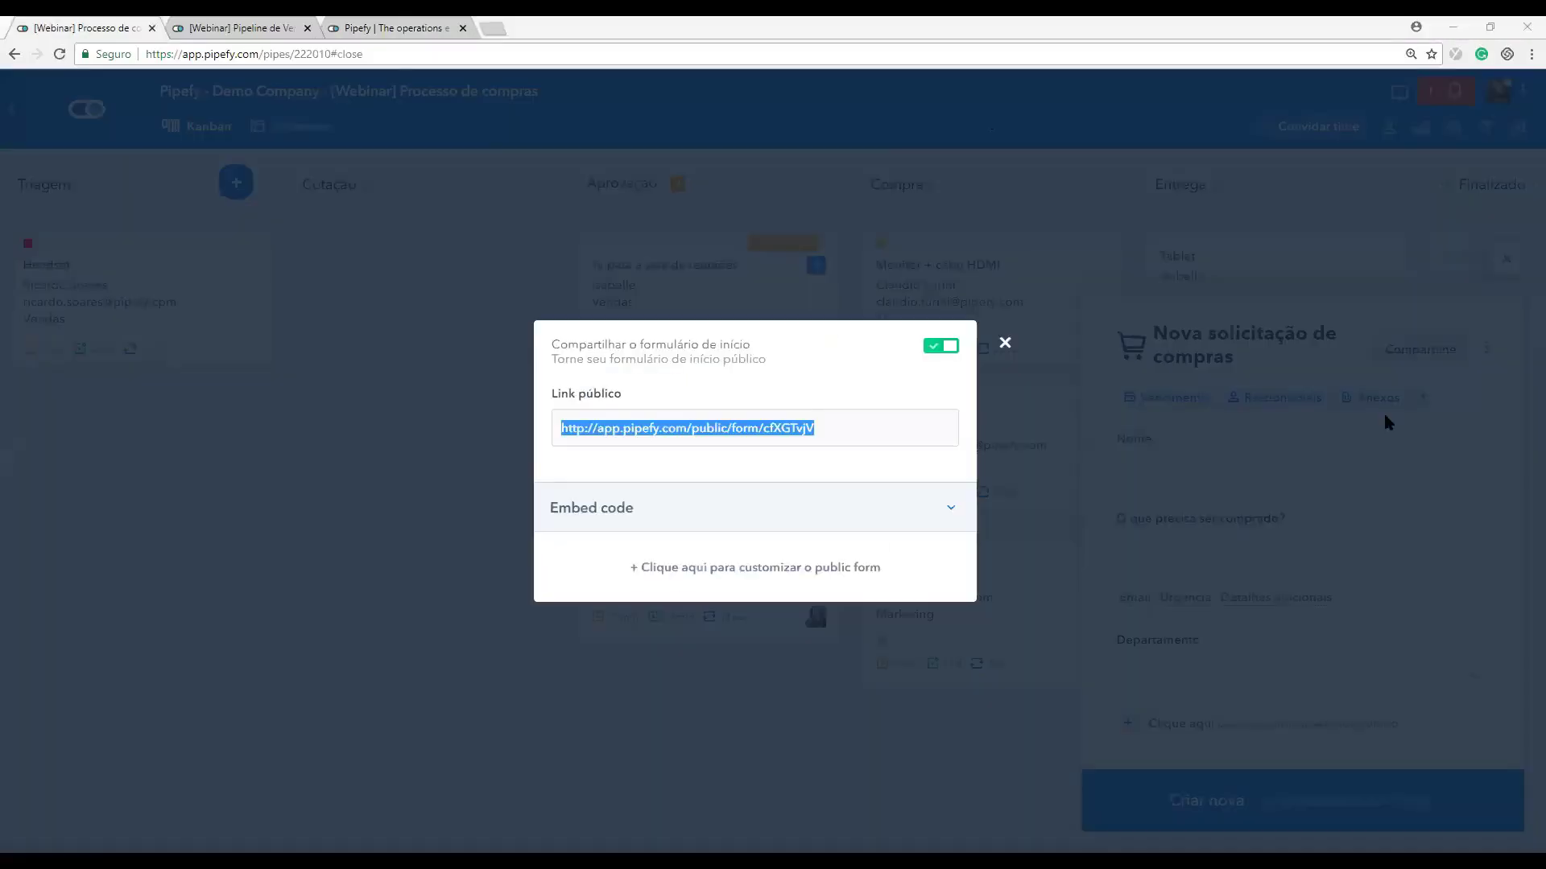
{"action": "left_click", "coordinate": [1386, 422]}
{"action": "left_click", "coordinate": [1506, 258]}
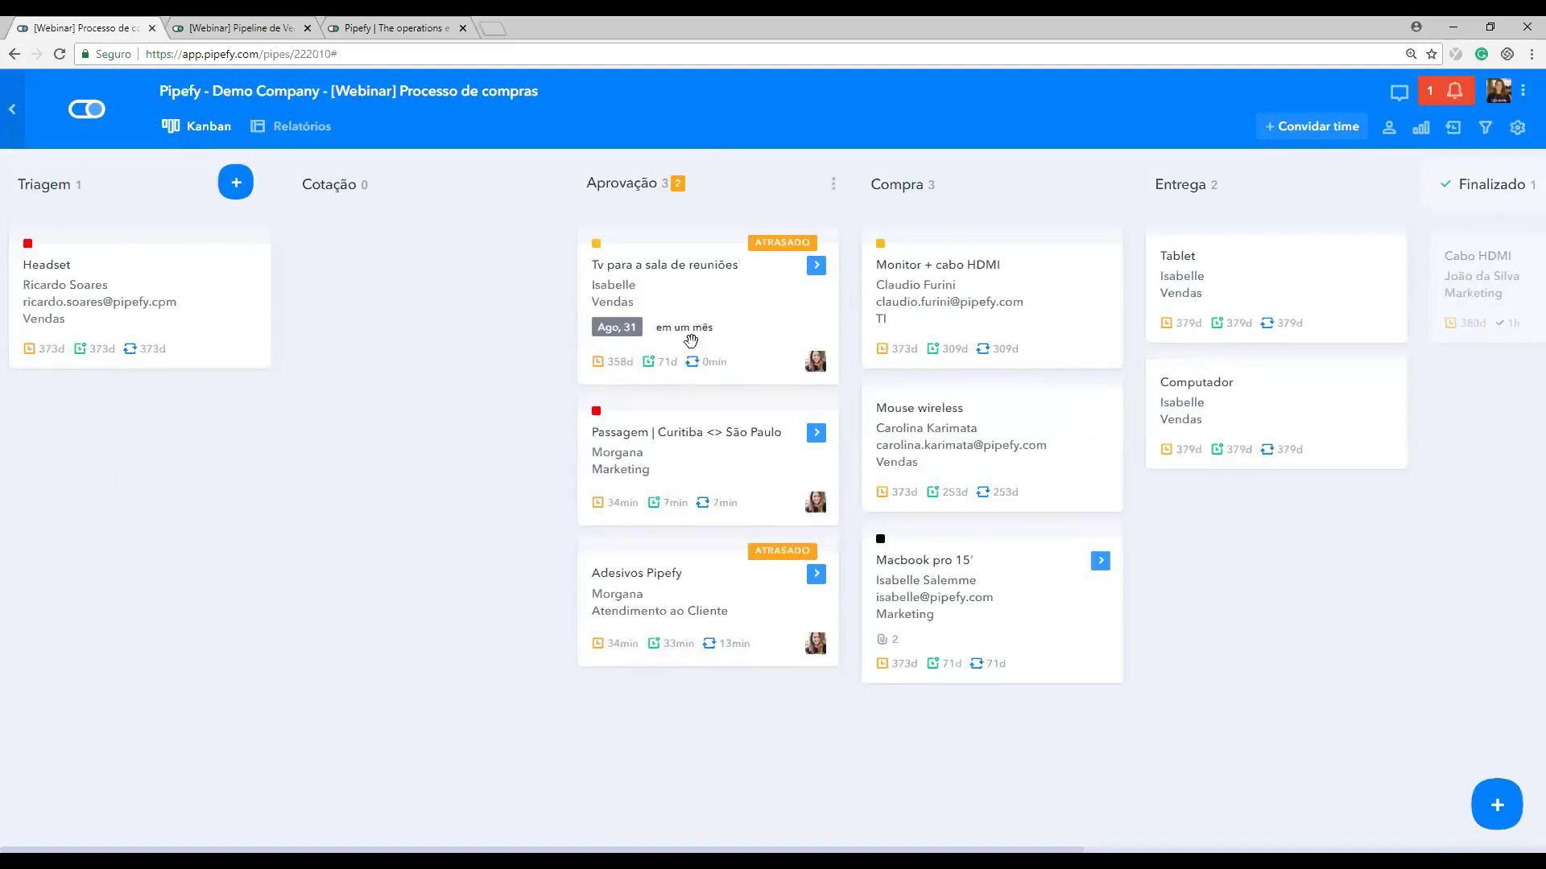
Step: Open the Tv para a sala de reuniões card and expand its Triagem and Cotação history
{"action": "left_click", "coordinate": [717, 290]}
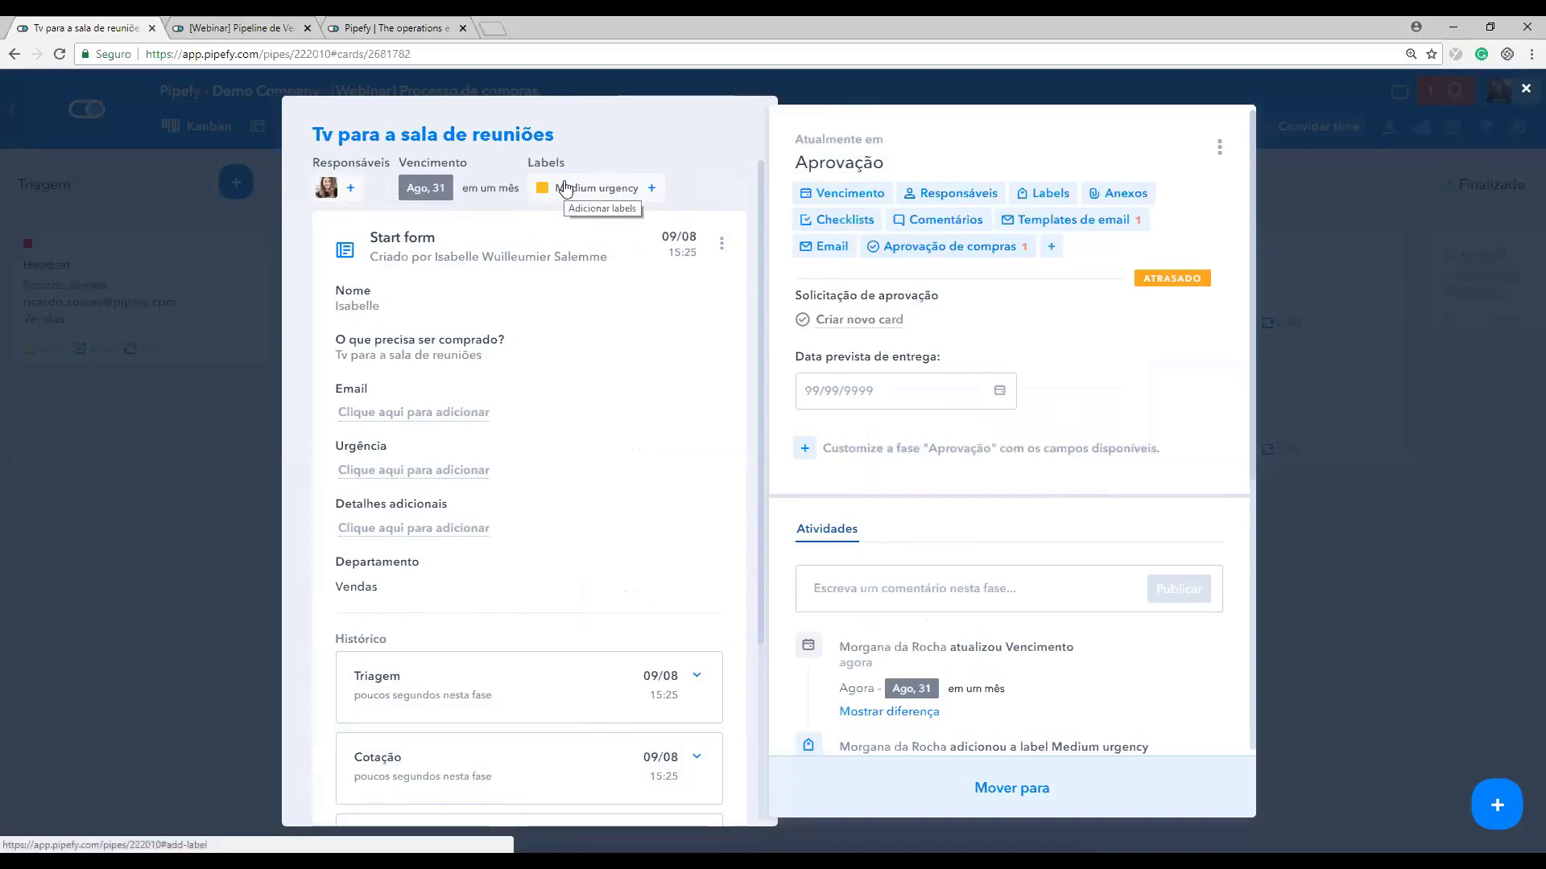
{"action": "scroll", "coordinate": [501, 181], "scroll_direction": "down", "scroll_amount": 1}
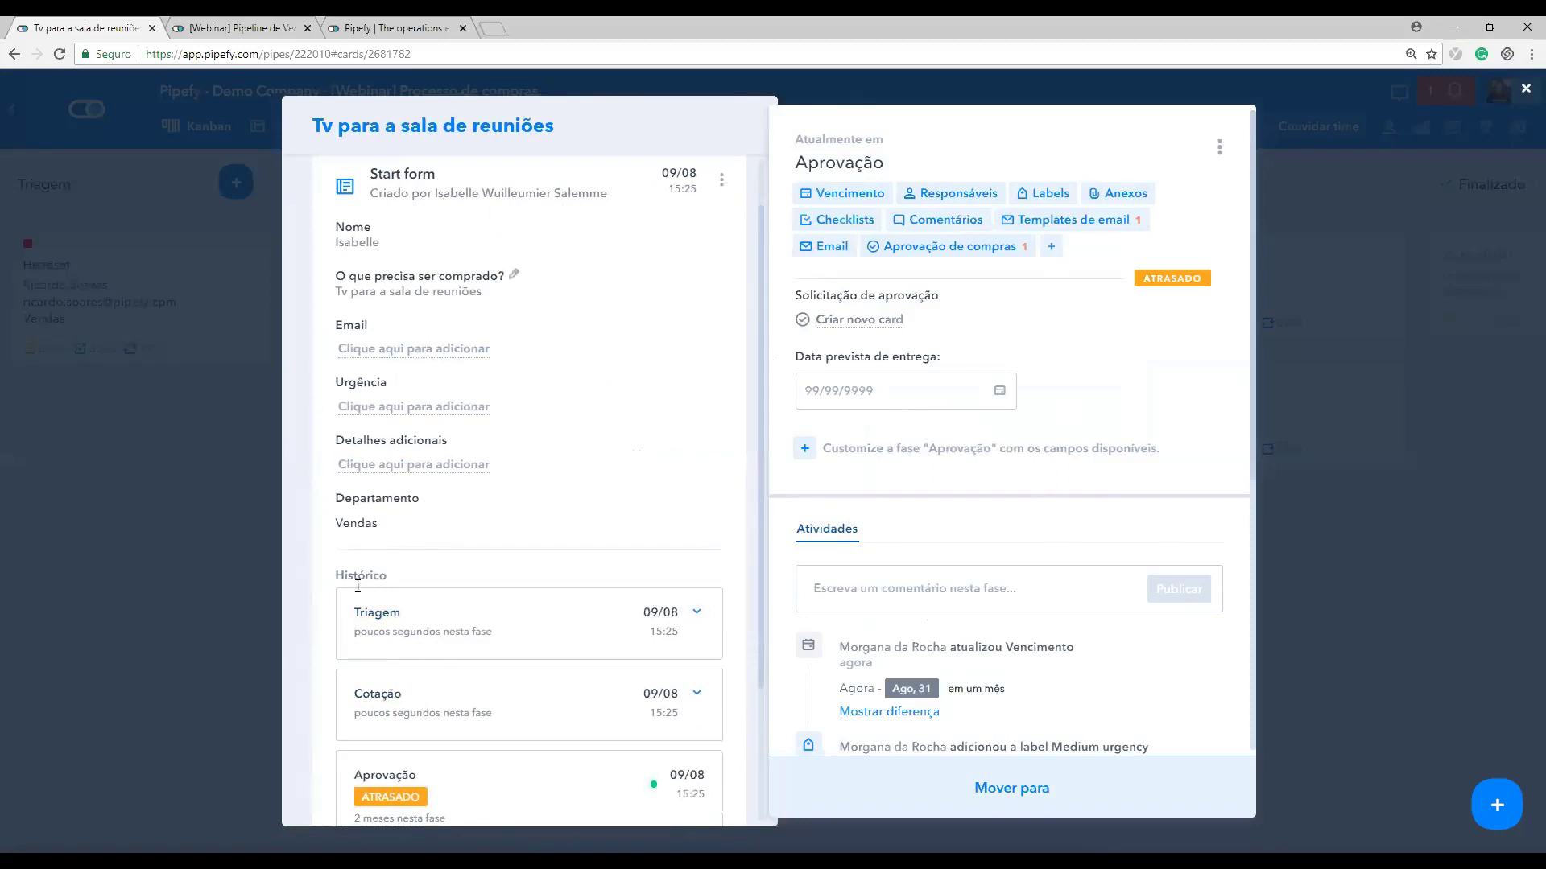
{"action": "scroll", "coordinate": [388, 308], "scroll_direction": "up", "scroll_amount": 1}
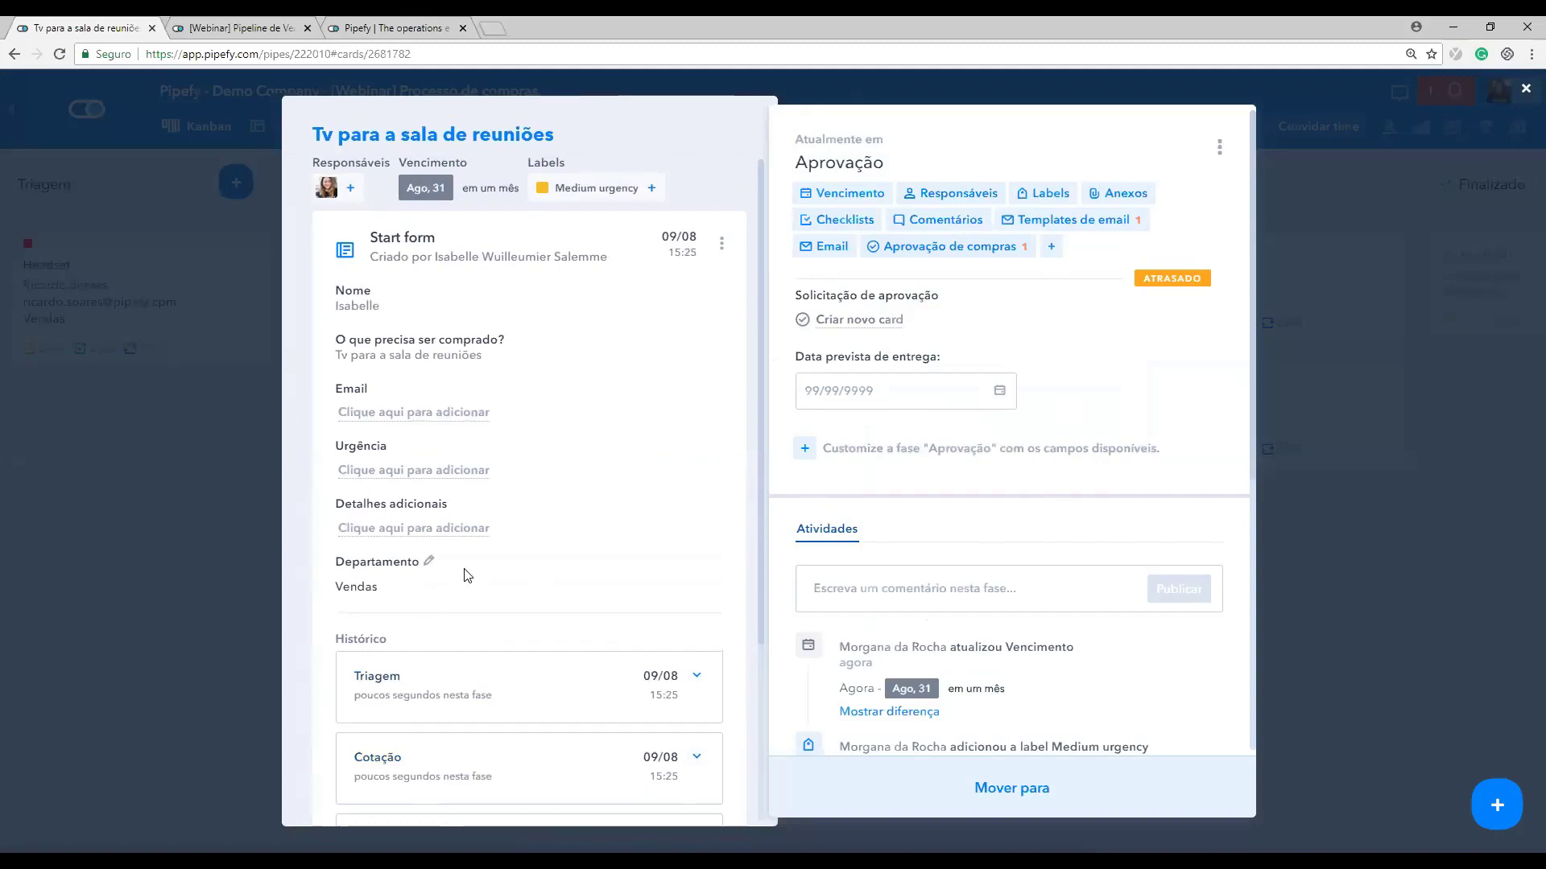
{"action": "scroll", "coordinate": [465, 573], "scroll_direction": "down", "scroll_amount": 4}
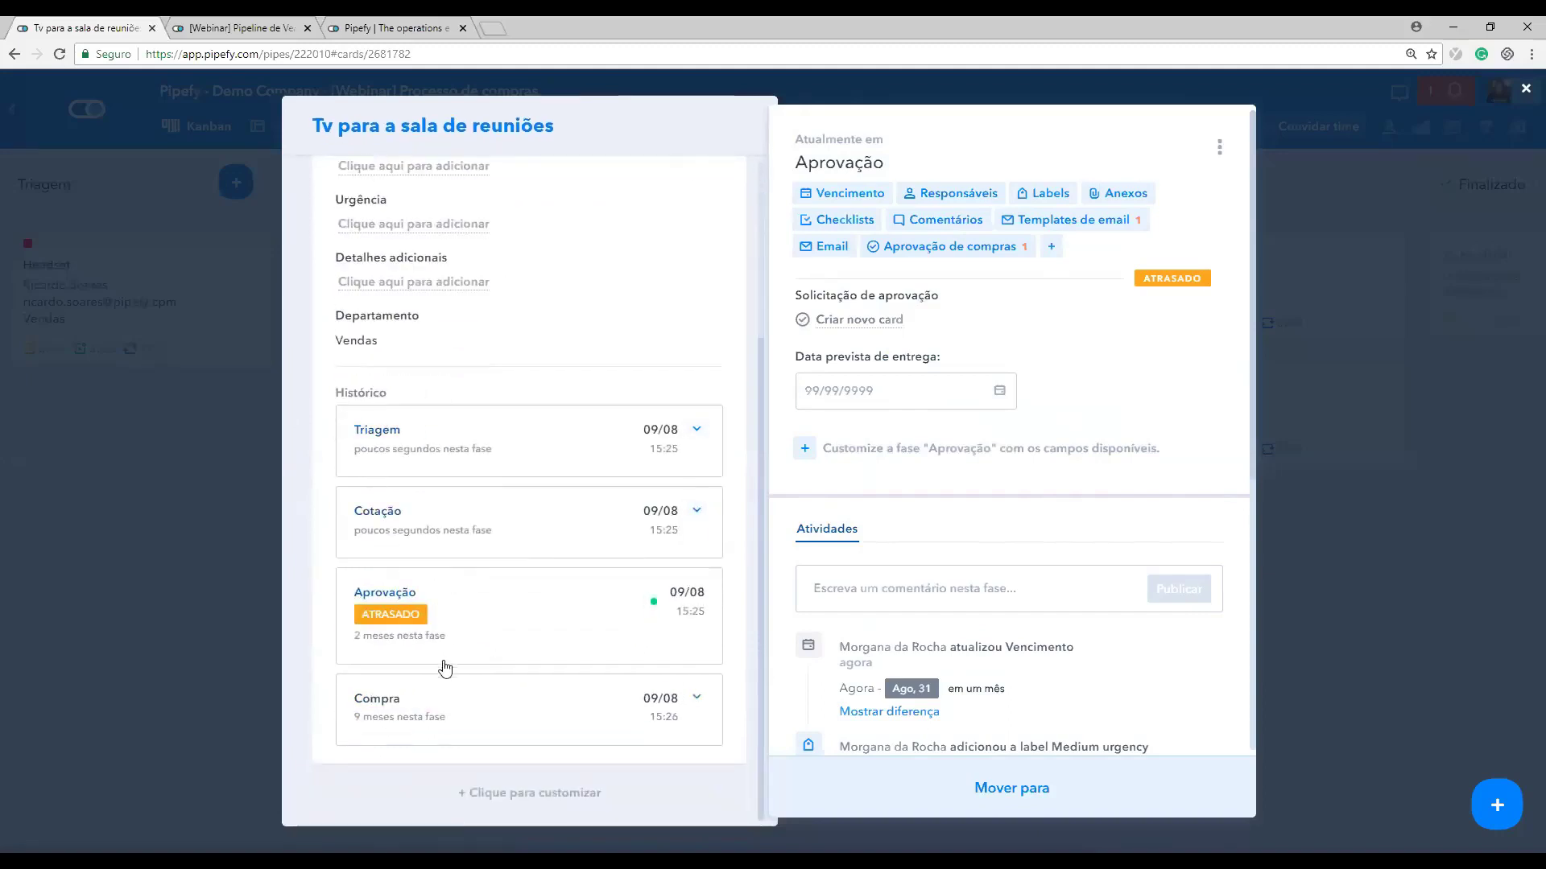
{"action": "left_click", "coordinate": [444, 427]}
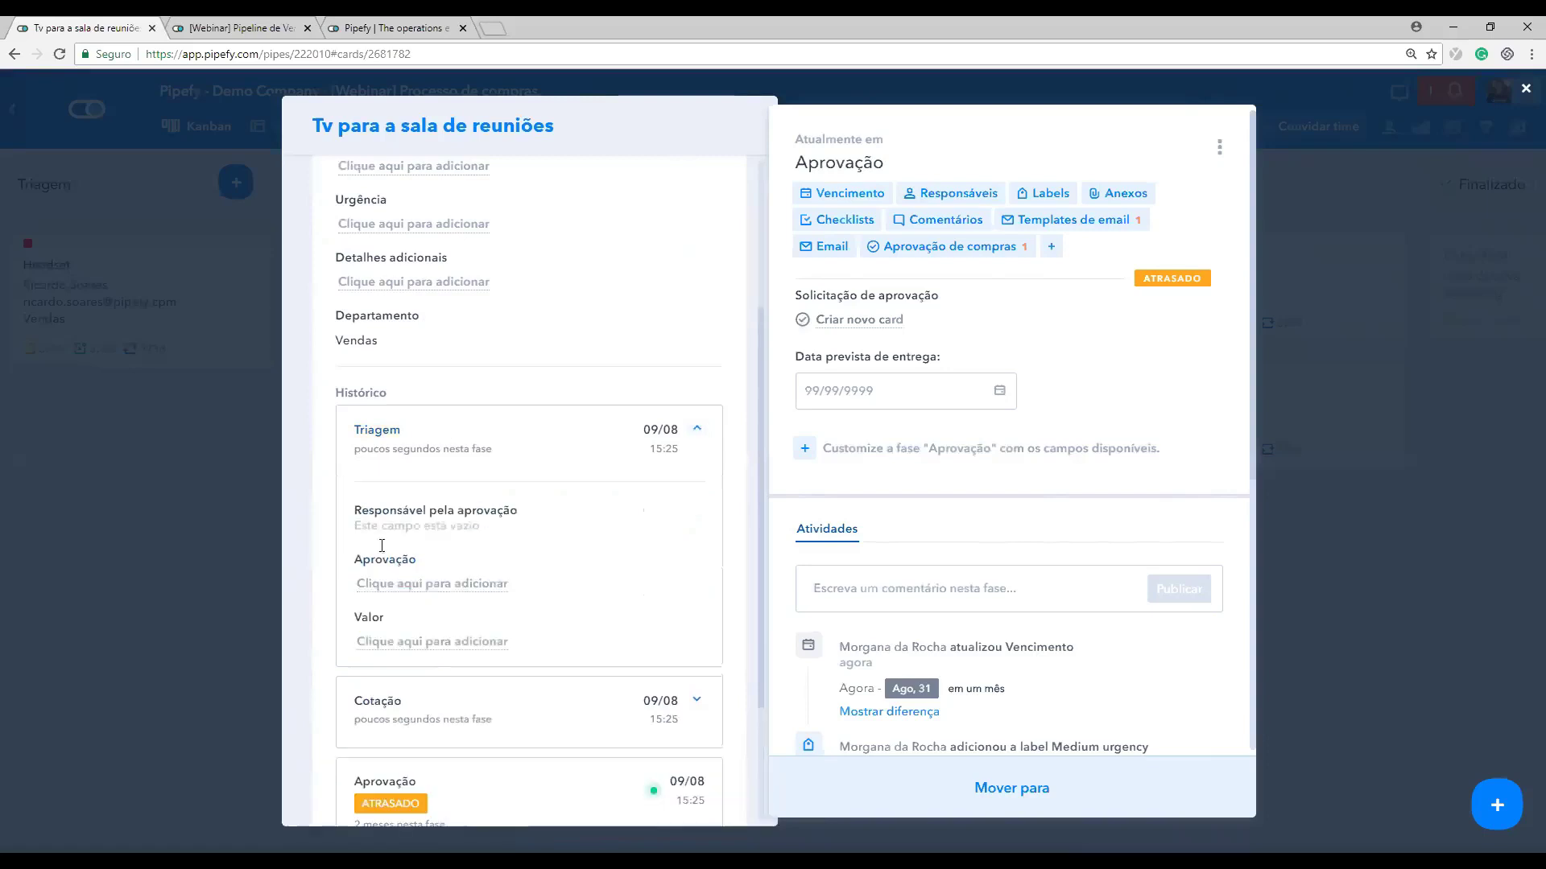
{"action": "scroll", "coordinate": [521, 624], "scroll_direction": "down", "scroll_amount": 3}
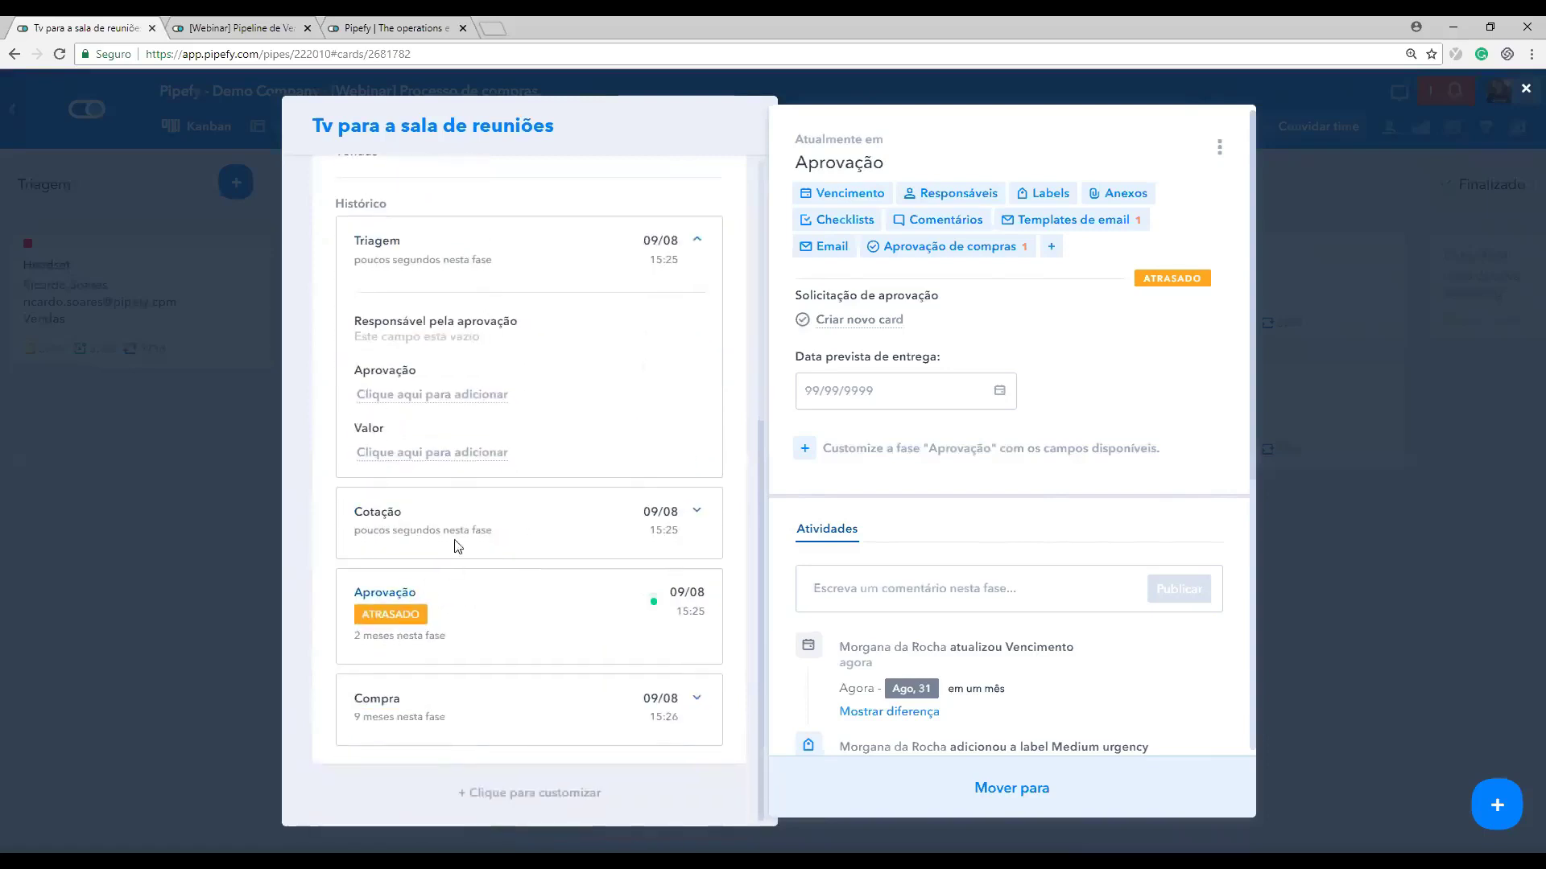
{"action": "left_click", "coordinate": [494, 528]}
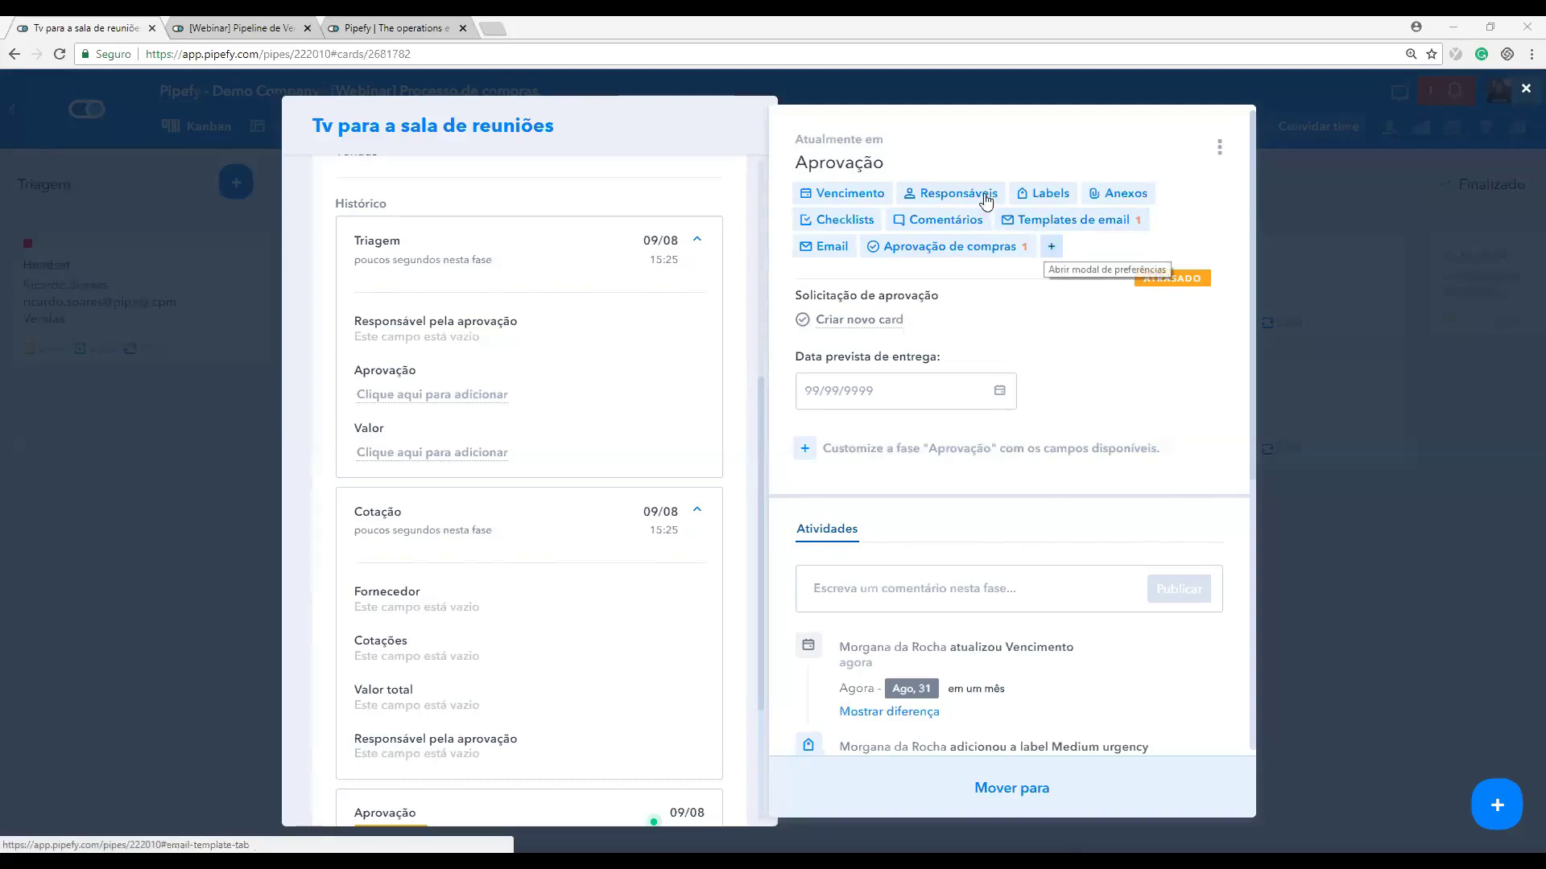
Step: Check the top-button preferences without changes, close the TV card, and open the Headset card
{"action": "left_click", "coordinate": [1052, 248]}
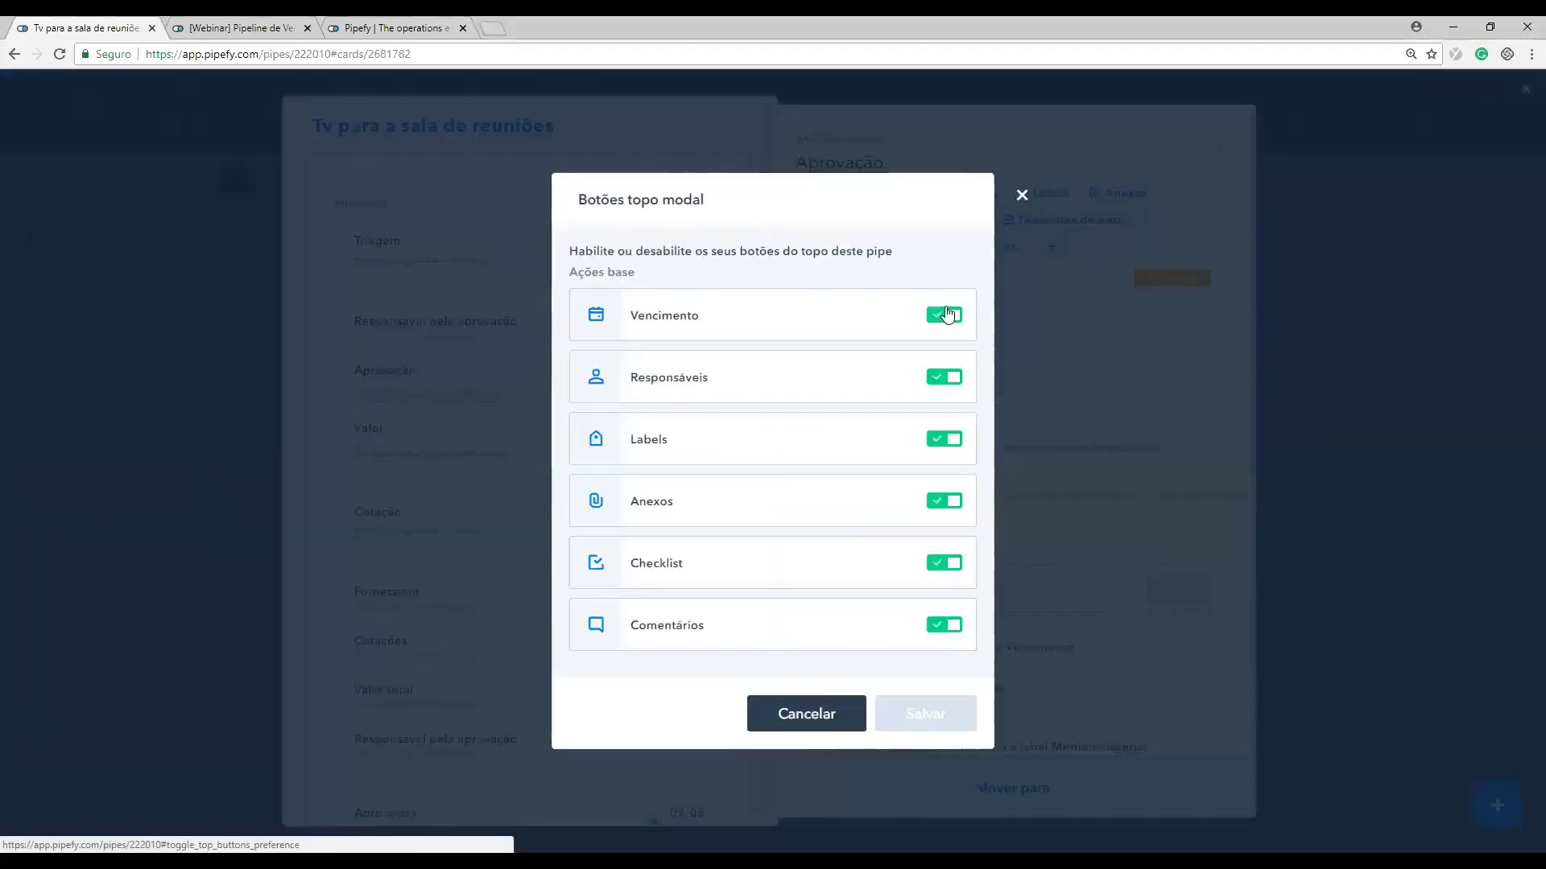
{"action": "left_click", "coordinate": [1021, 197]}
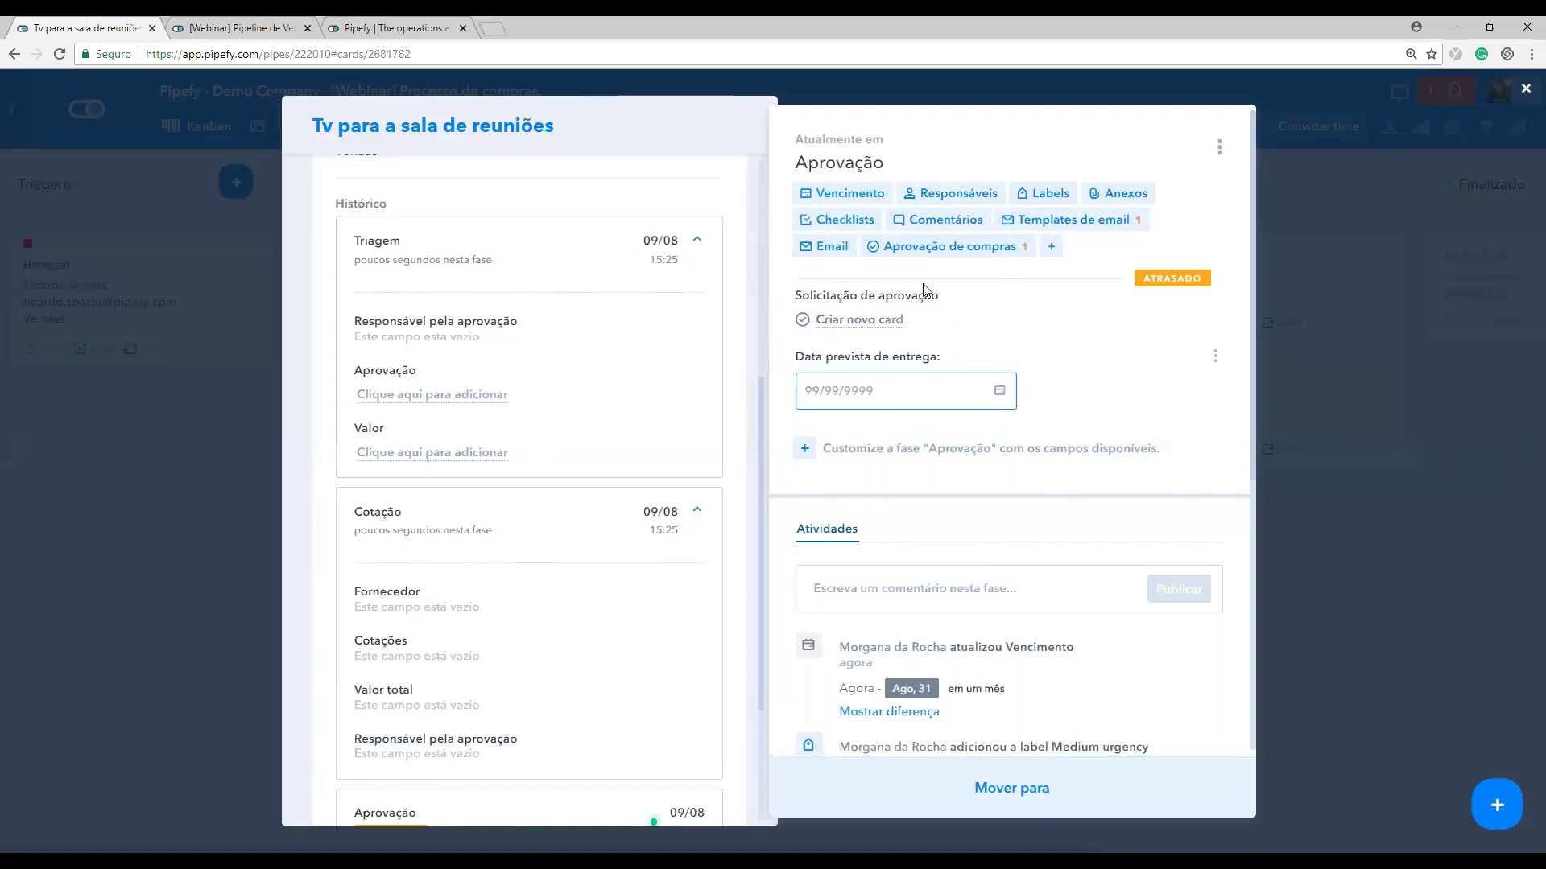
{"action": "left_click", "coordinate": [123, 491]}
{"action": "left_click", "coordinate": [69, 297]}
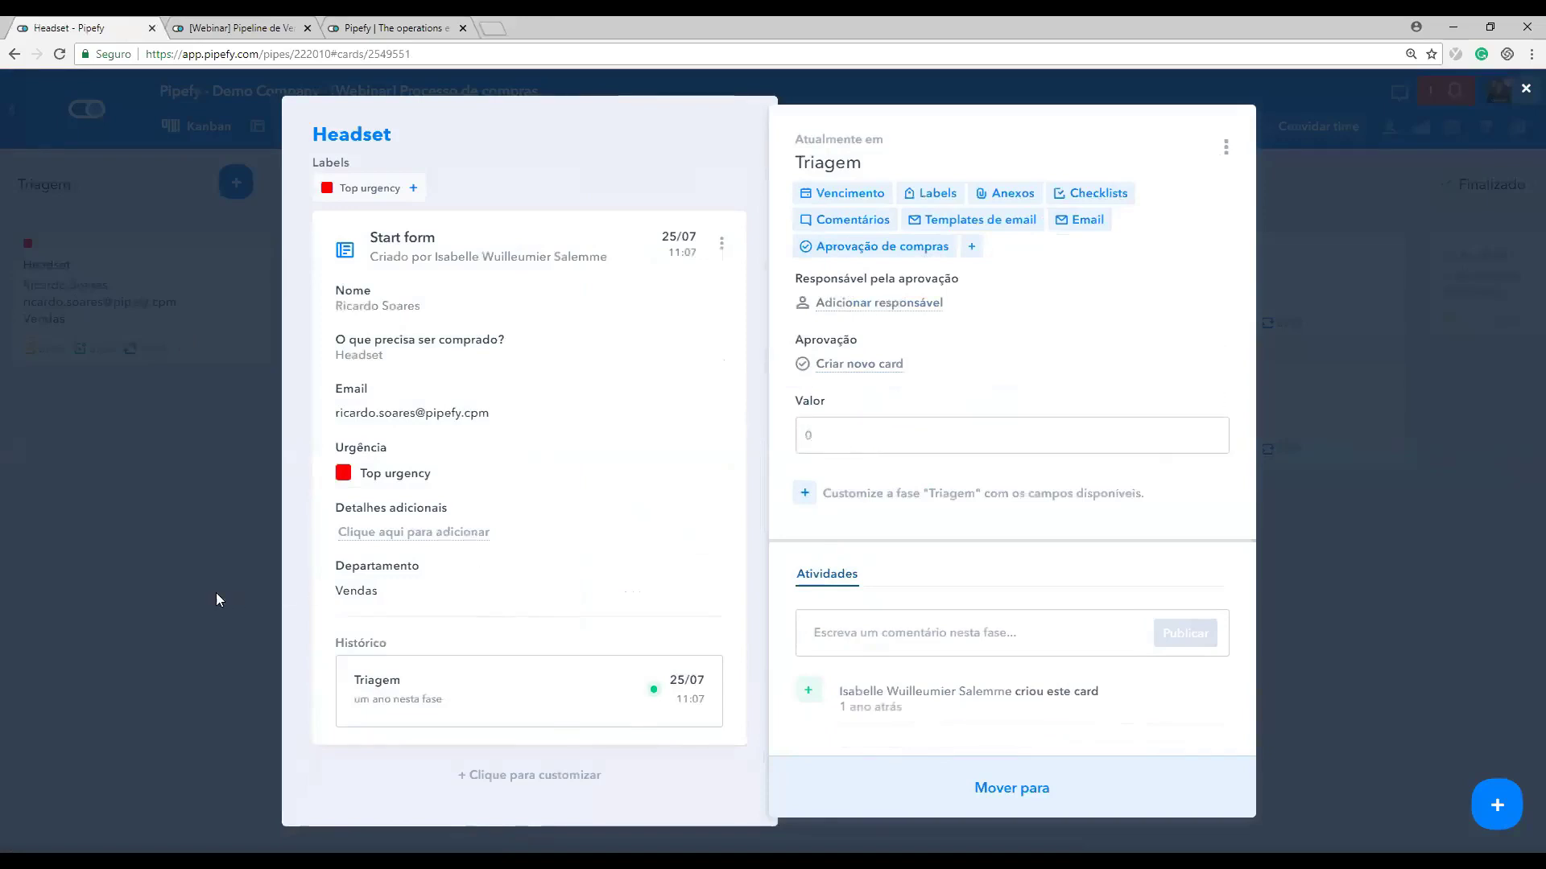
Step: Switch from the Headset card to the TV card and list the Campos padrão field types for Aprovação
{"action": "left_click", "coordinate": [194, 592]}
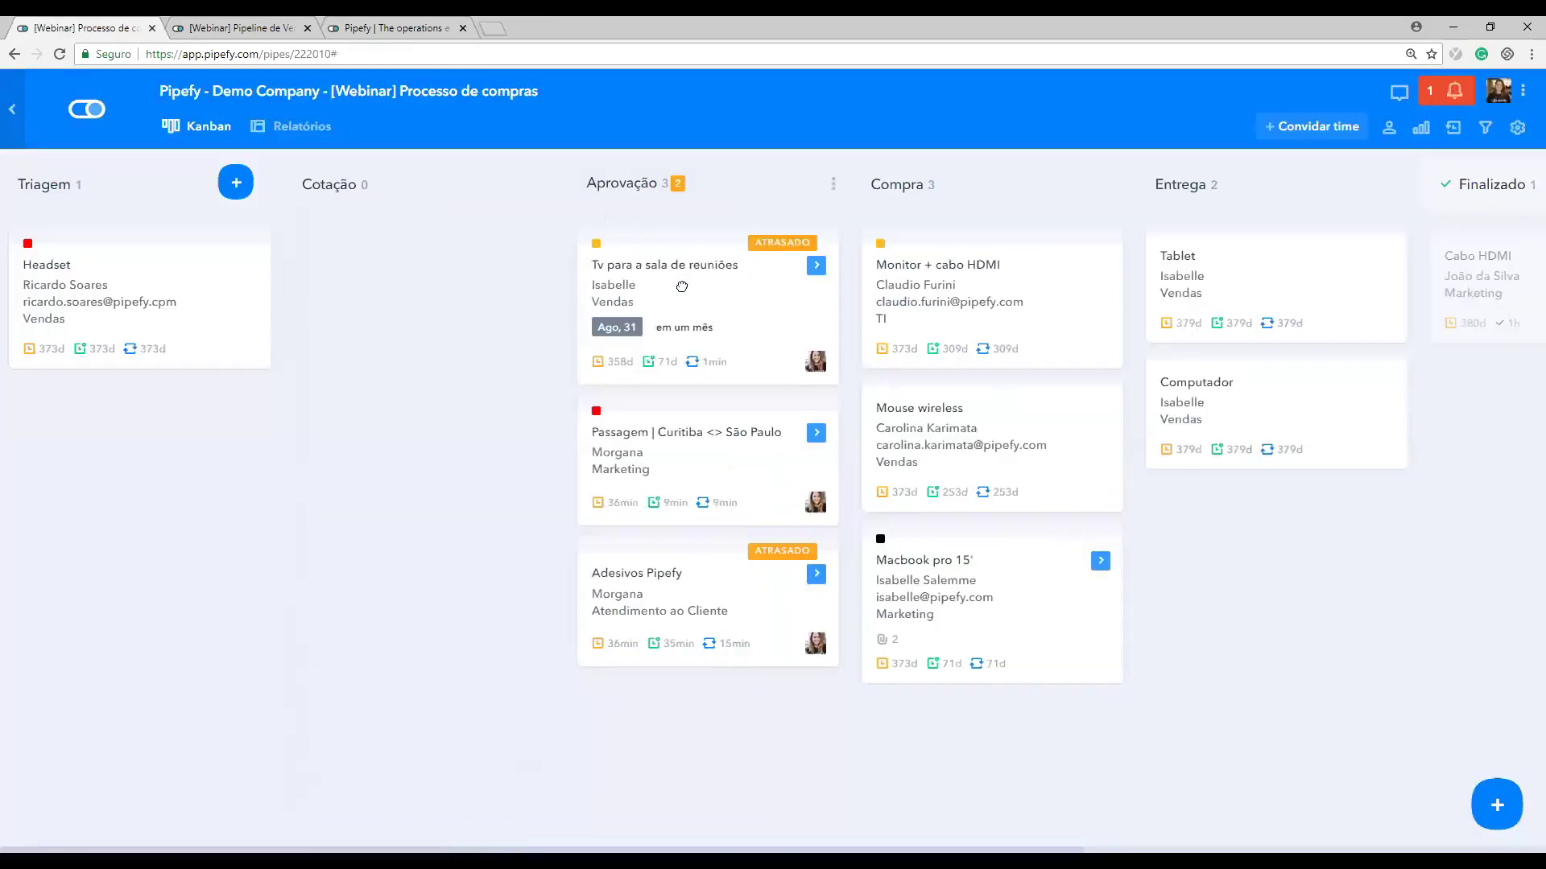
{"action": "left_click", "coordinate": [681, 286]}
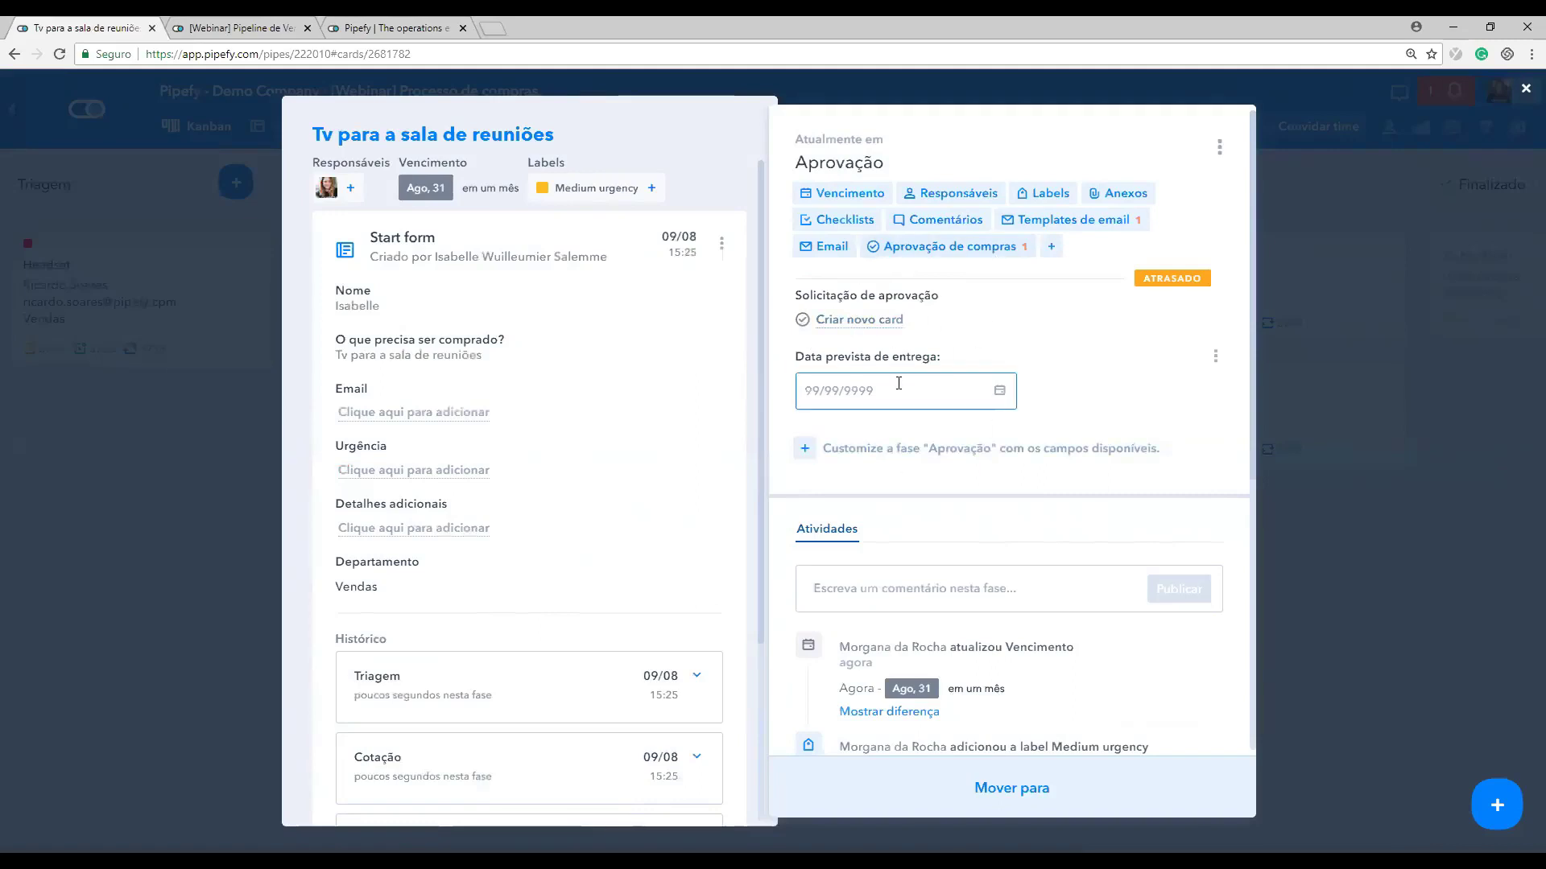
{"action": "left_click", "coordinate": [883, 455]}
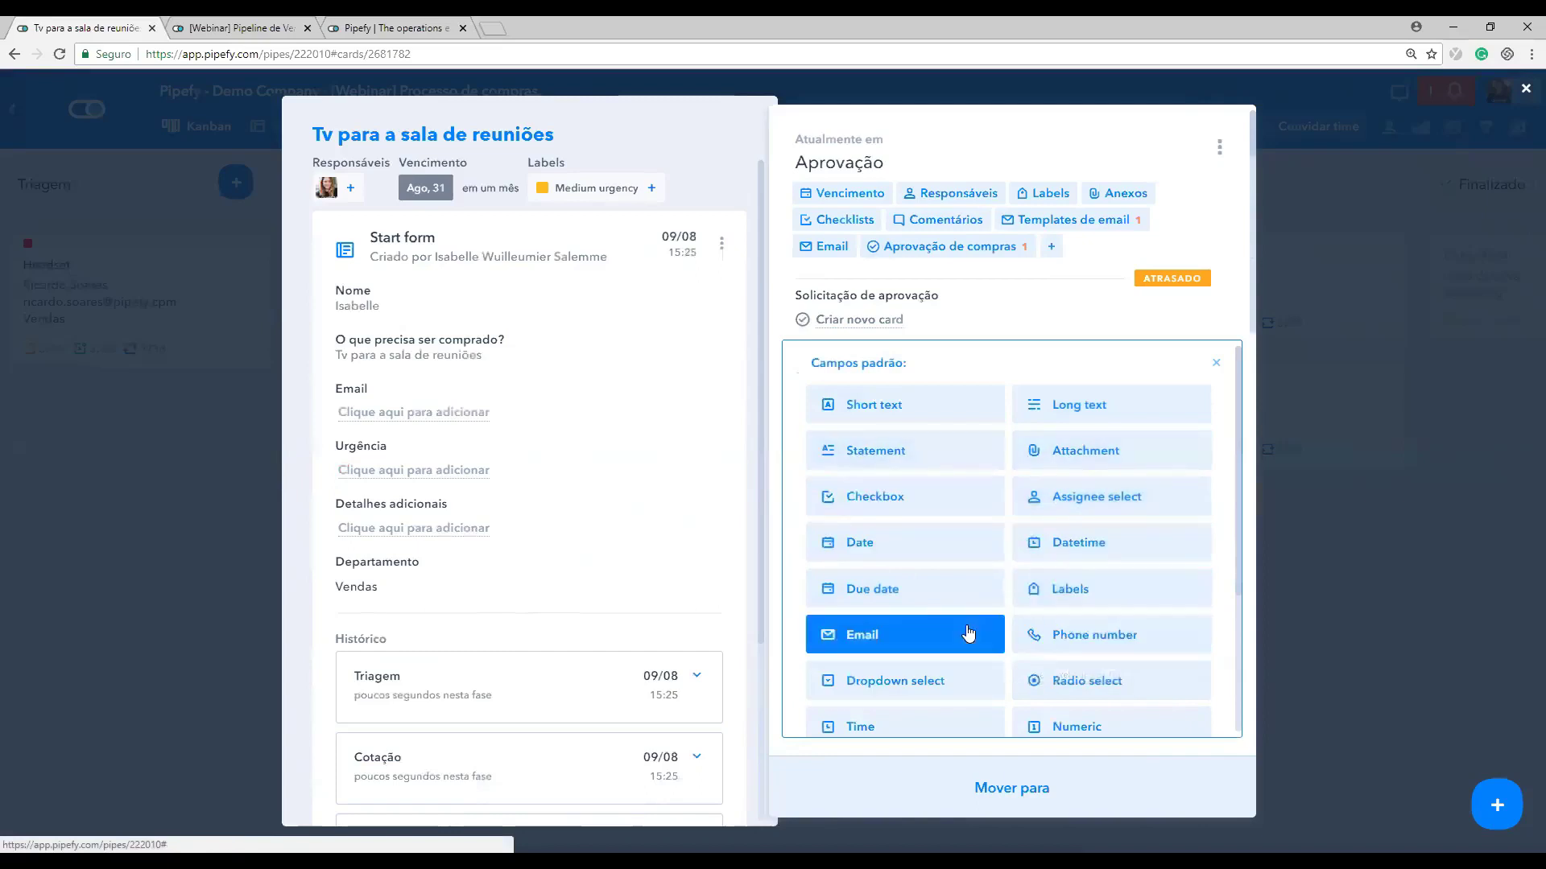
Step: Close the Campos padrão list without adding a field and scroll down the card's activity
{"action": "left_click", "coordinate": [1215, 371]}
{"action": "scroll", "coordinate": [945, 542], "scroll_direction": "down", "scroll_amount": 3}
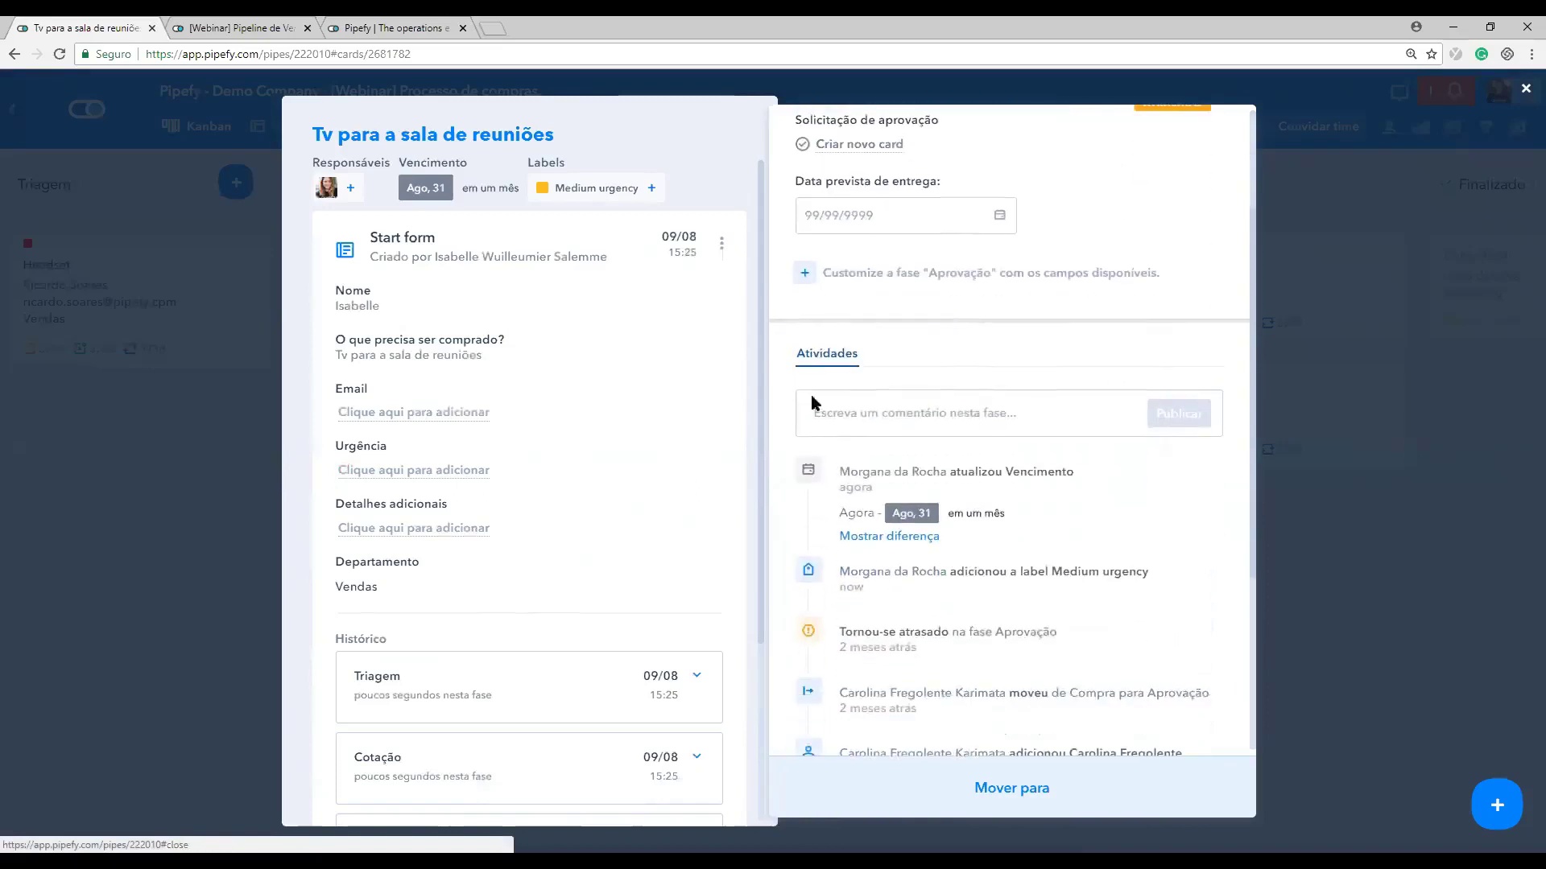
{"action": "left_click_drag", "start_coordinate": [790, 338], "coordinate": [893, 365]}
{"action": "left_click", "coordinate": [896, 368]}
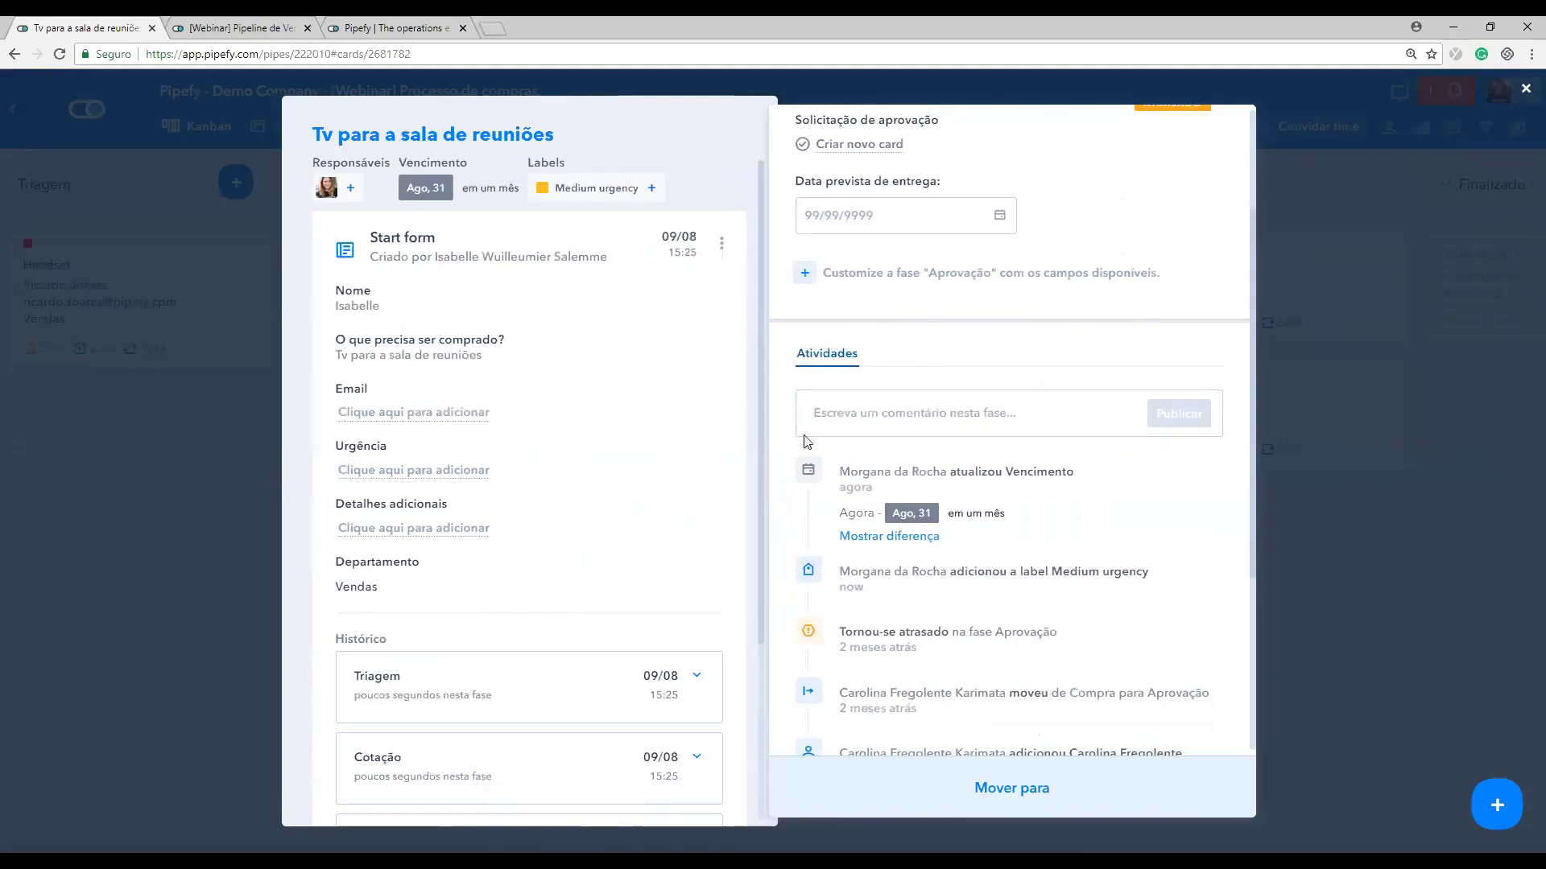
{"action": "scroll", "coordinate": [945, 573], "scroll_direction": "down", "scroll_amount": 4}
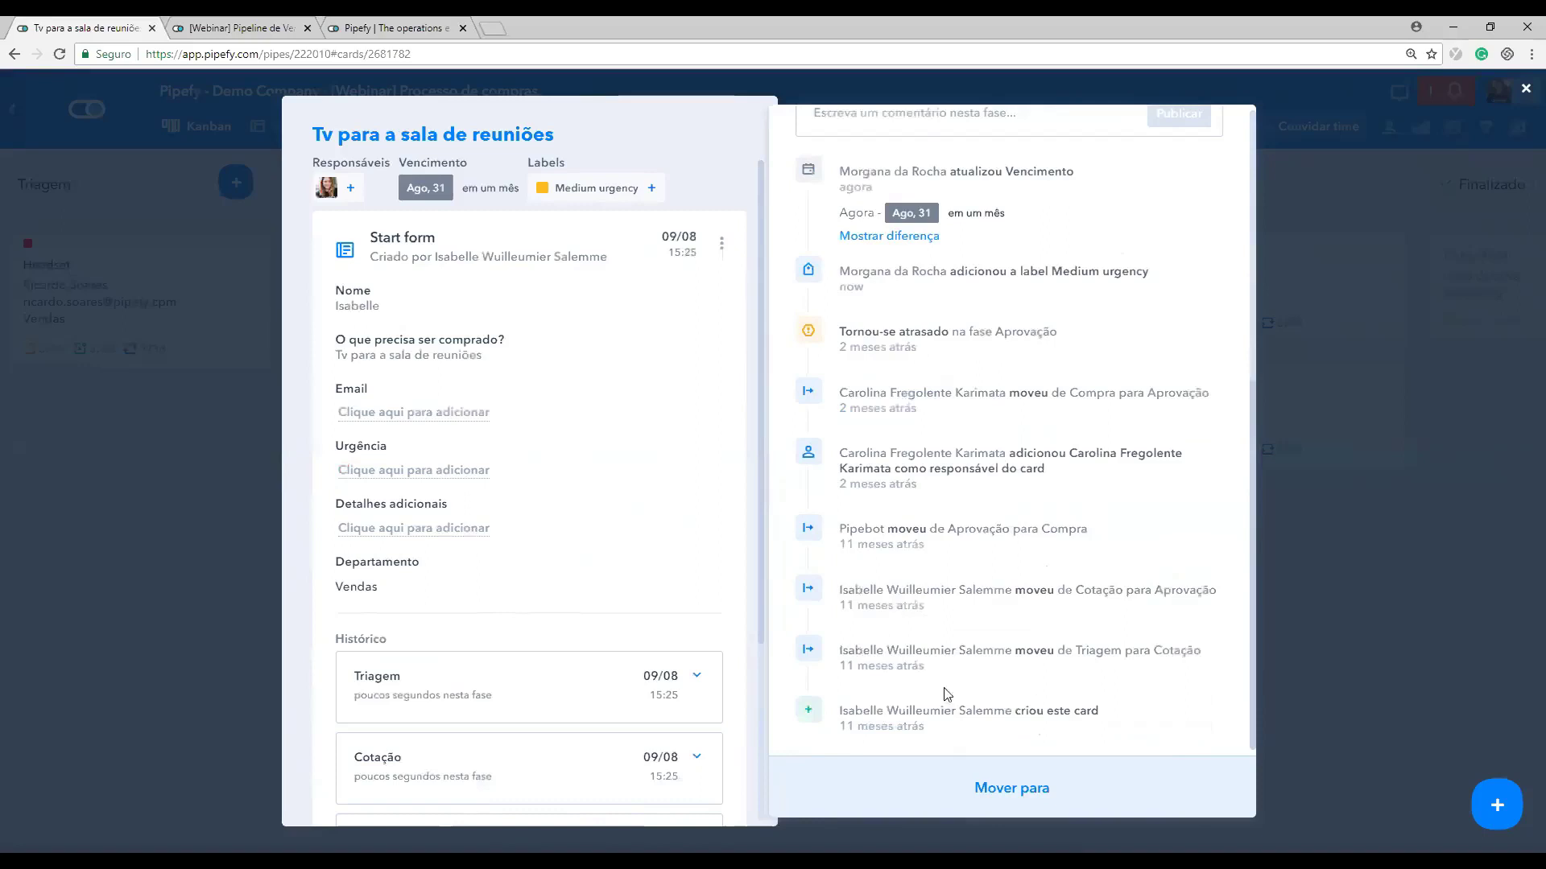
Step: Review the Mover para destinations and Editar botões settings without changes, then close the TV card
{"action": "left_click", "coordinate": [926, 781]}
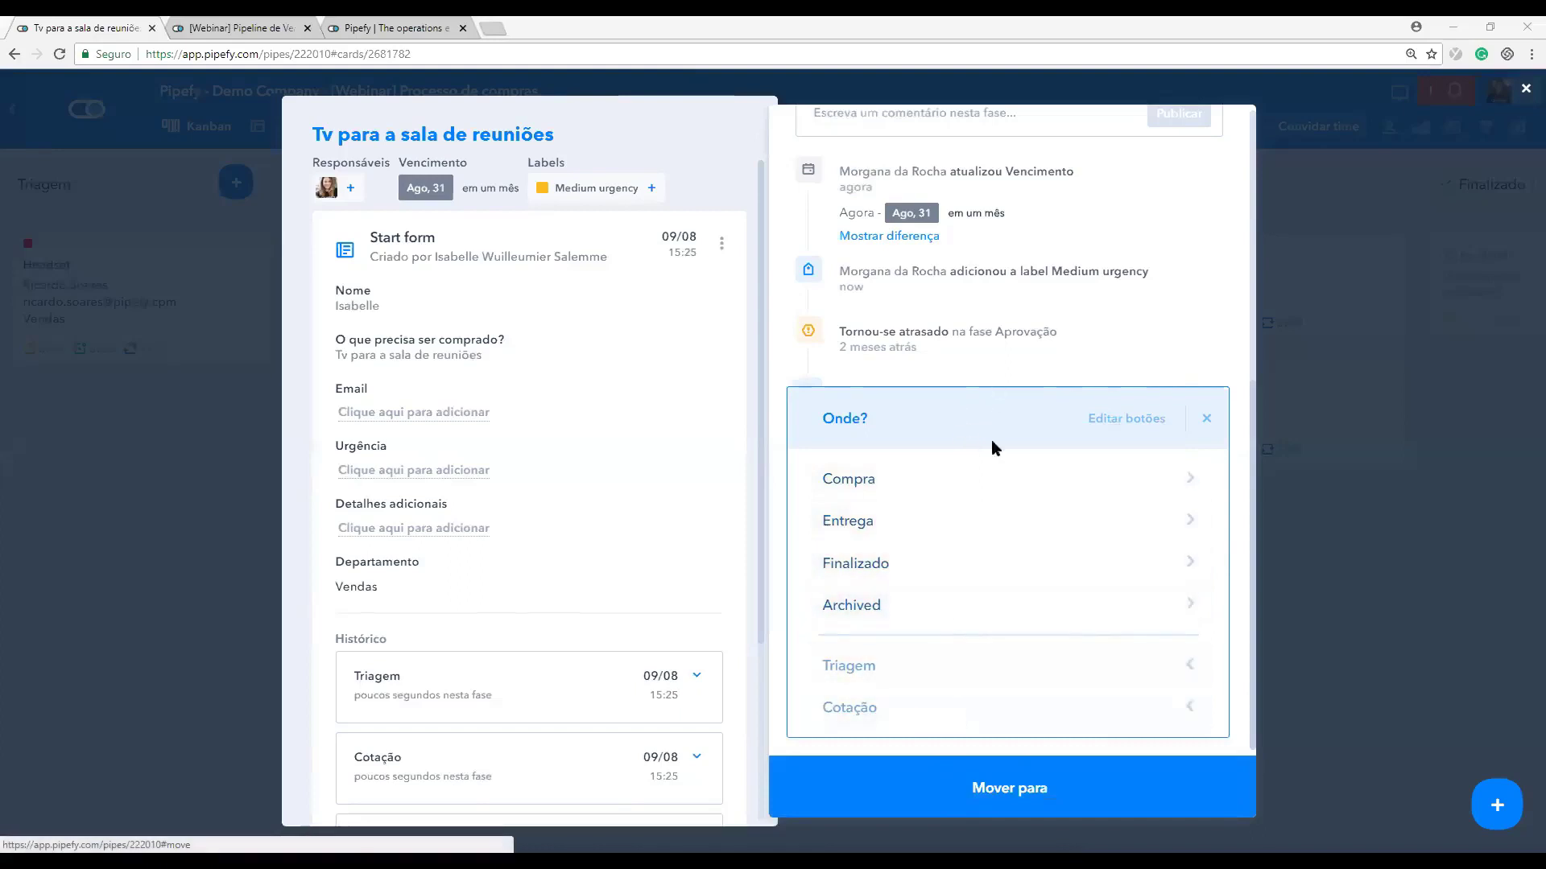
{"action": "left_click", "coordinate": [1126, 418]}
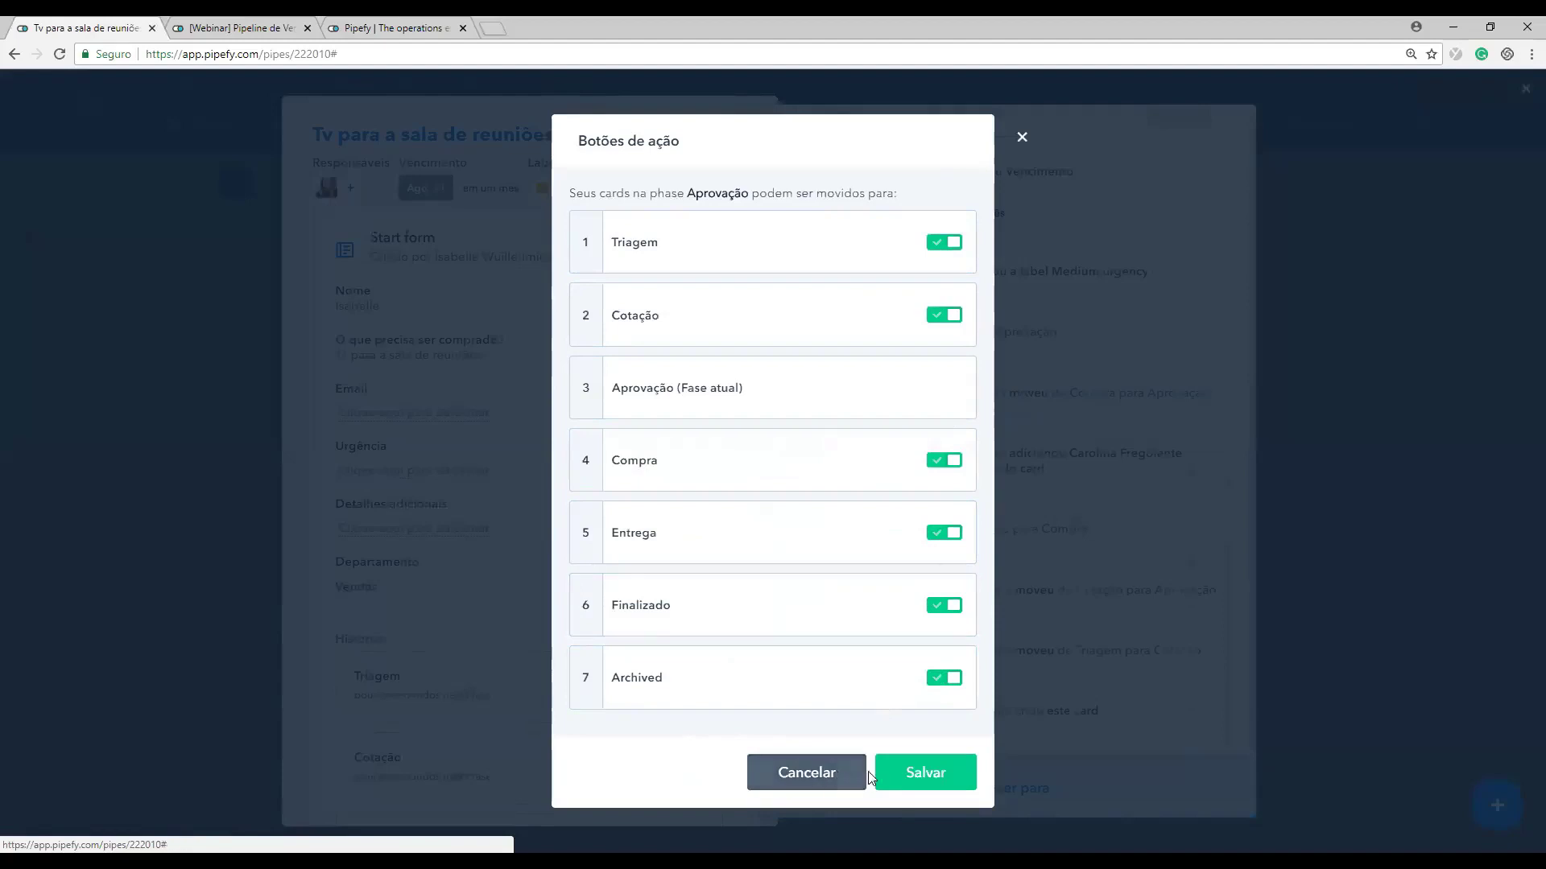
{"action": "left_click", "coordinate": [806, 773]}
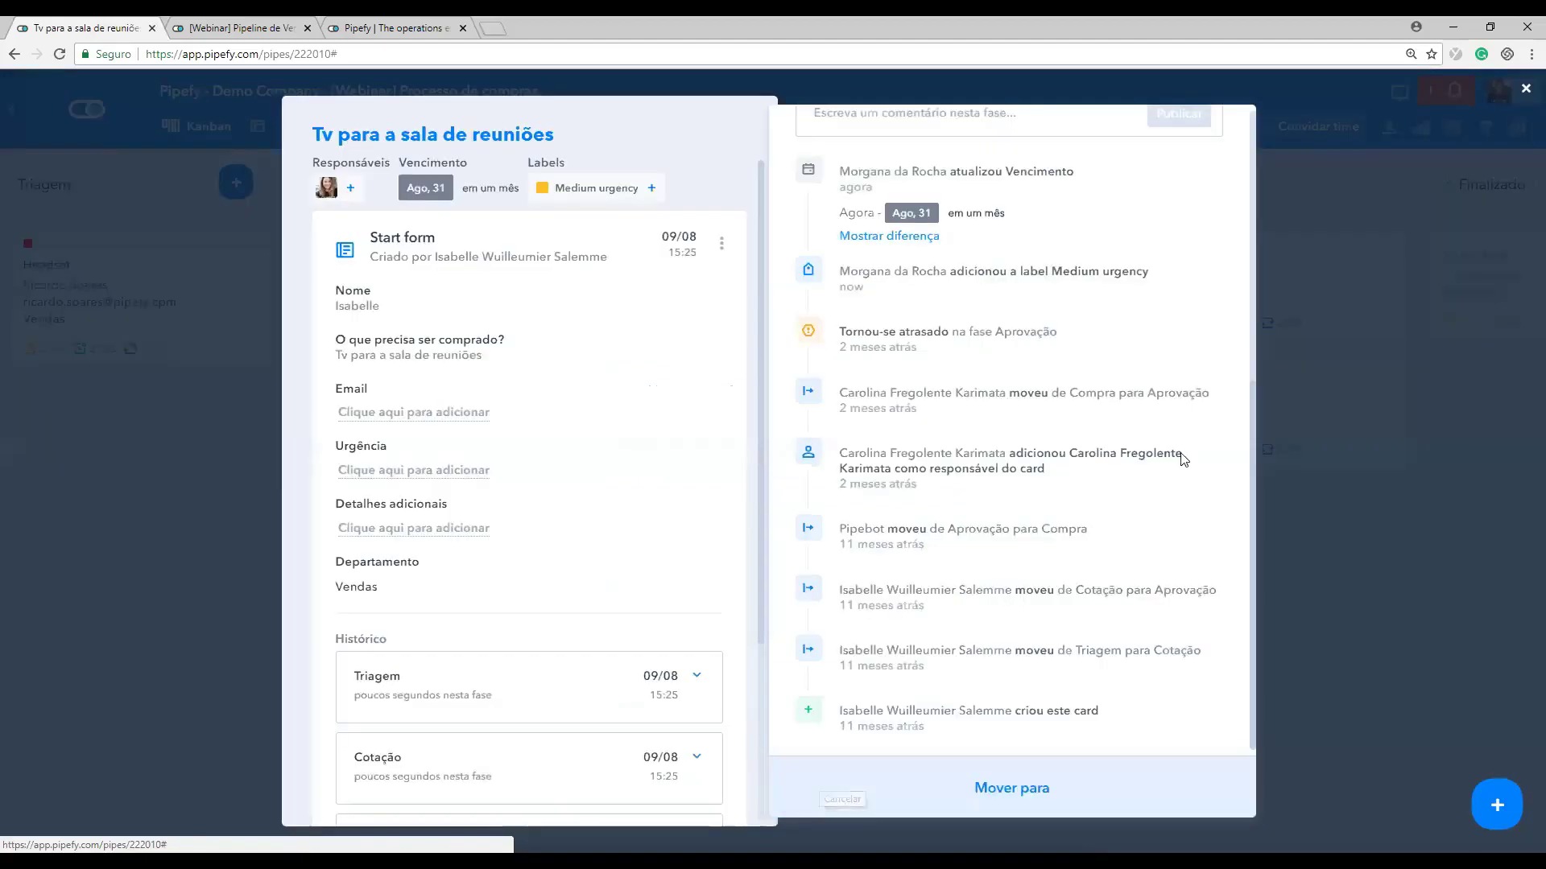
{"action": "left_click", "coordinate": [1338, 564]}
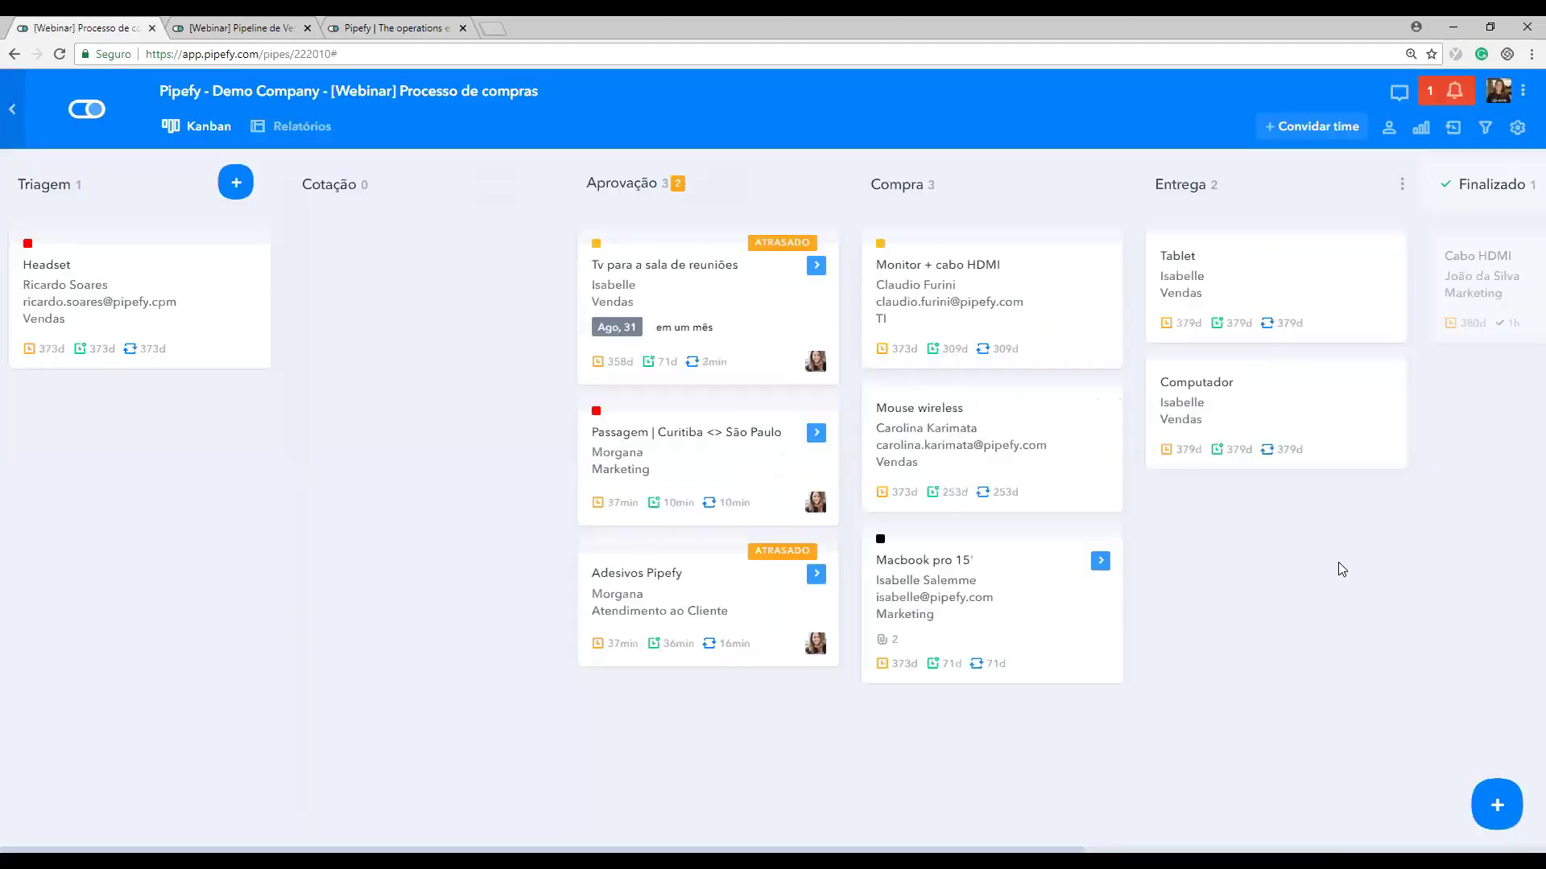